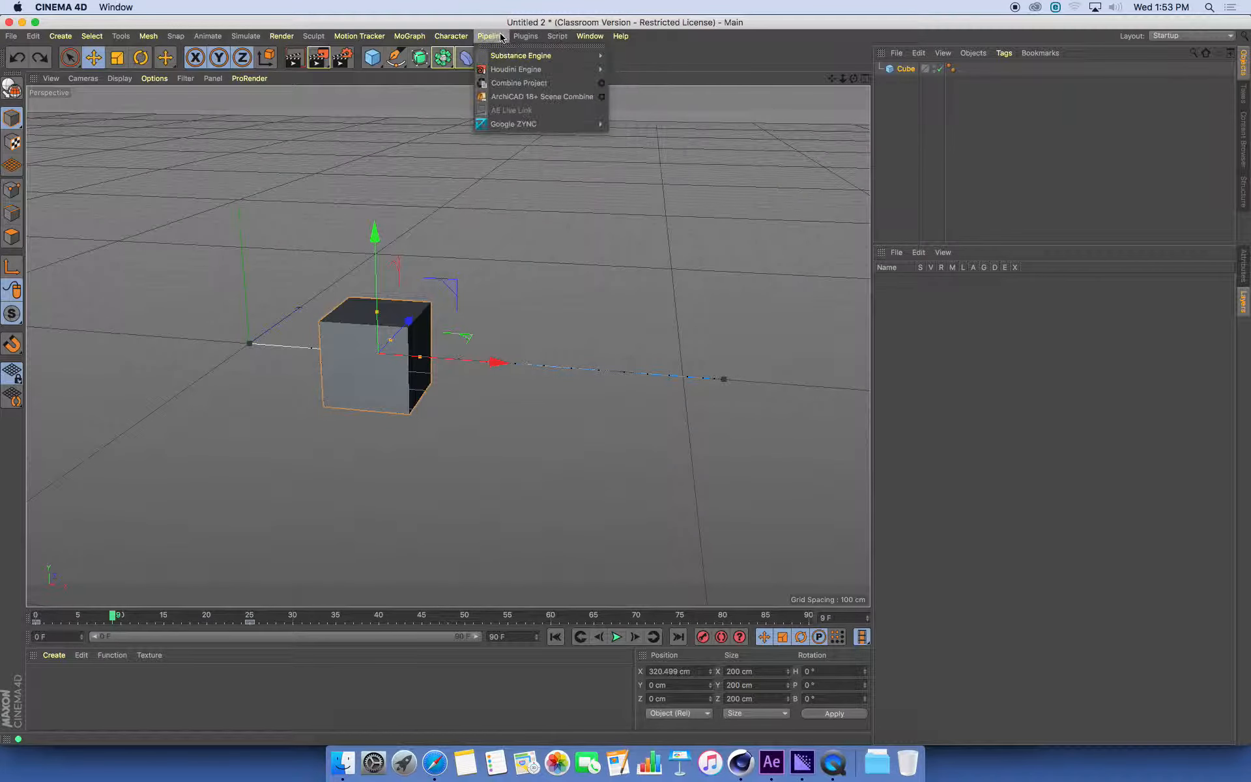
Open the Dope Sheet timeline and select both of the cube's keyframes
{"action": "mouse_move", "coordinate": [589, 36]}
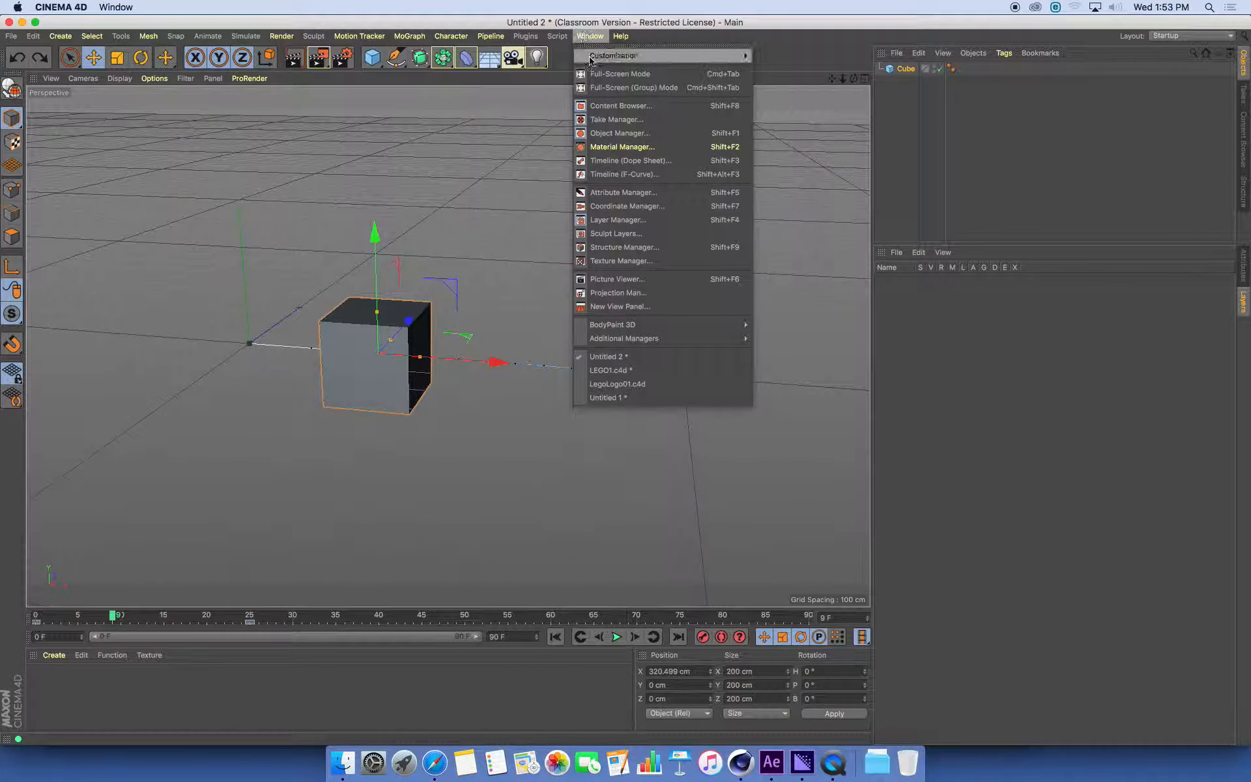
{"action": "left_click", "coordinate": [649, 165]}
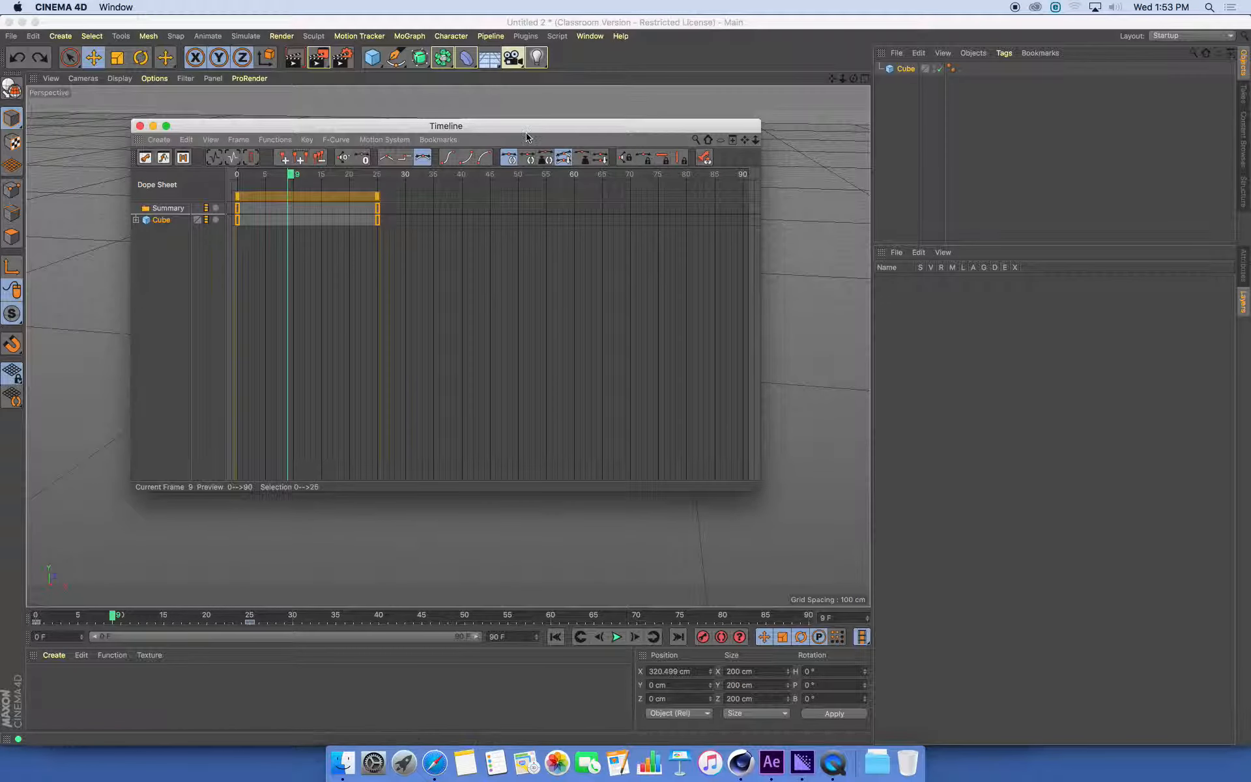
{"action": "left_click_drag", "start_coordinate": [755, 124], "coordinate": [808, 94]}
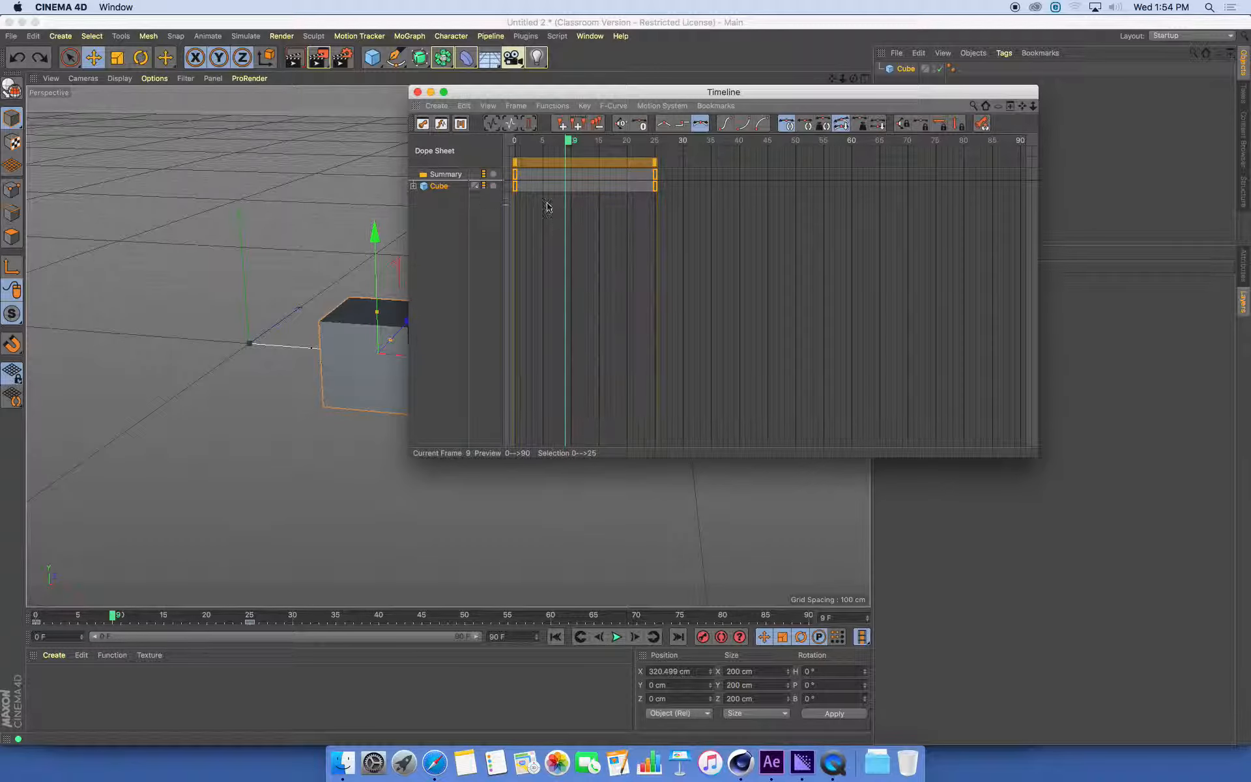
{"action": "left_click", "coordinate": [585, 238]}
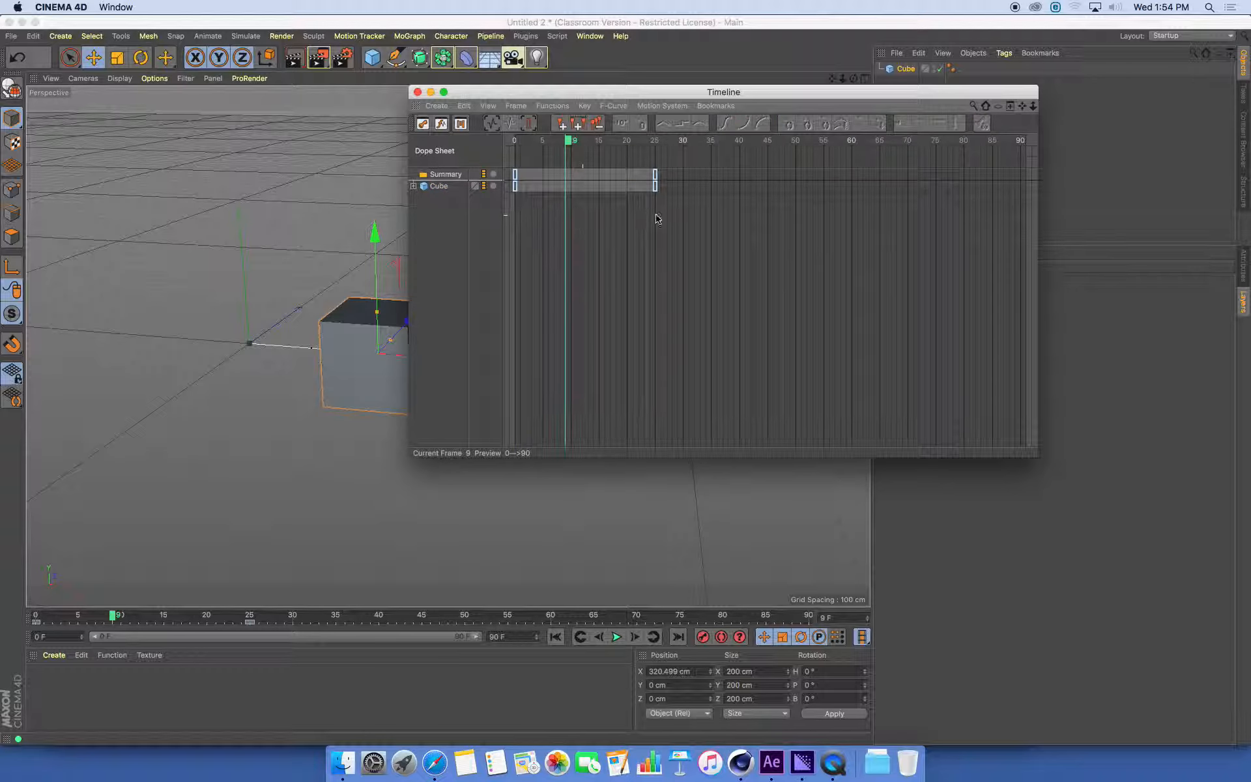
{"action": "left_click_drag", "start_coordinate": [657, 219], "coordinate": [506, 170]}
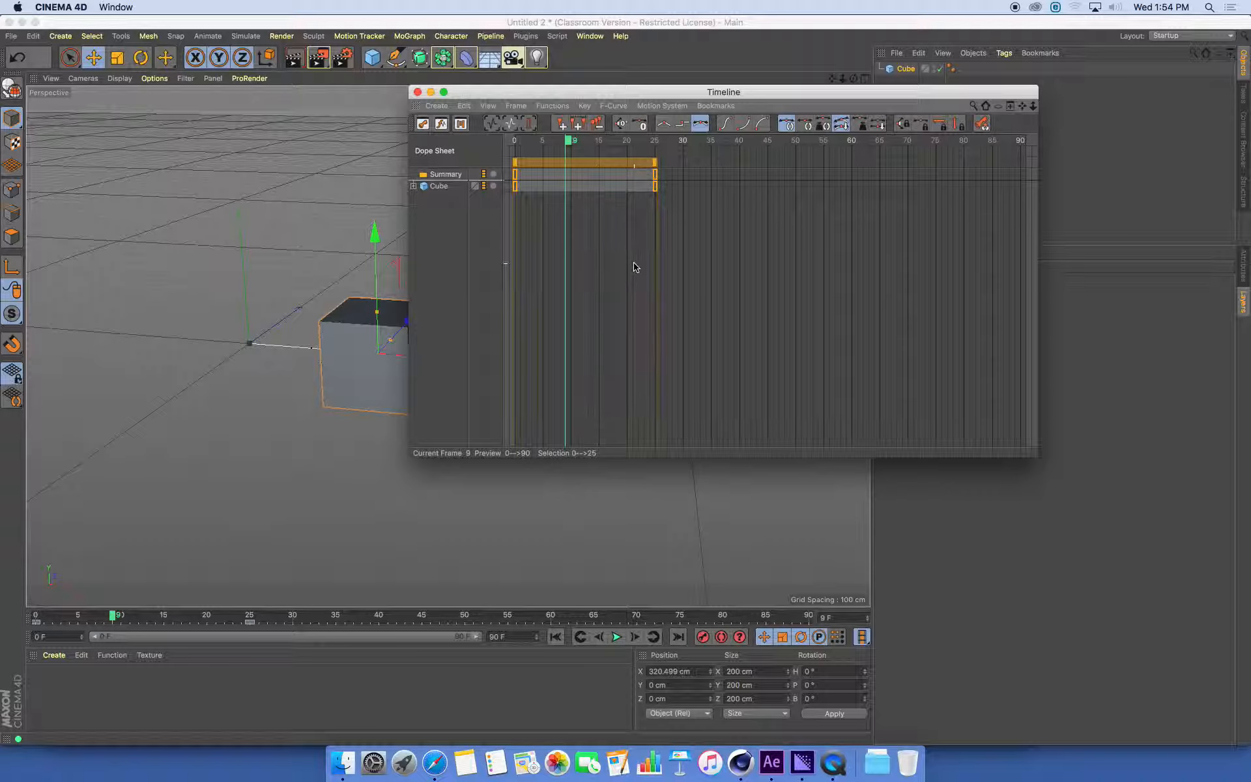
{"action": "left_click", "coordinate": [590, 272]}
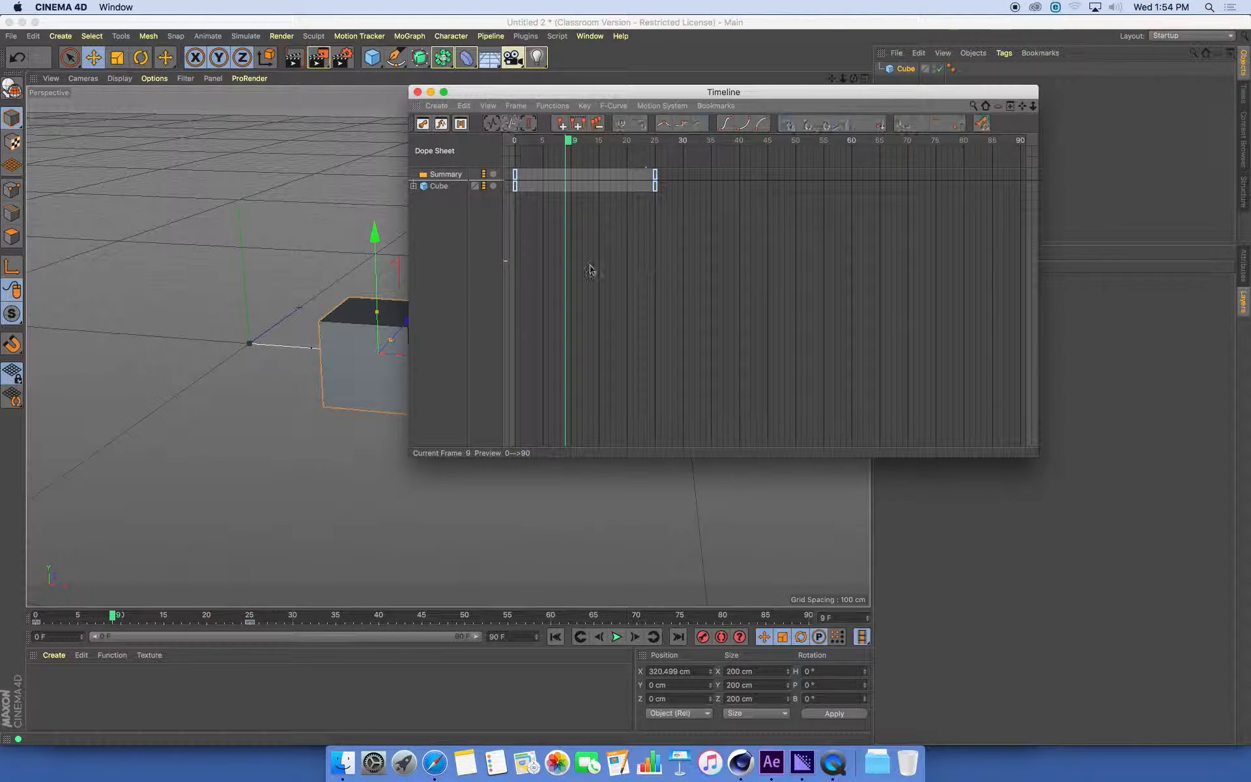
{"action": "left_click_drag", "start_coordinate": [701, 222], "coordinate": [450, 184]}
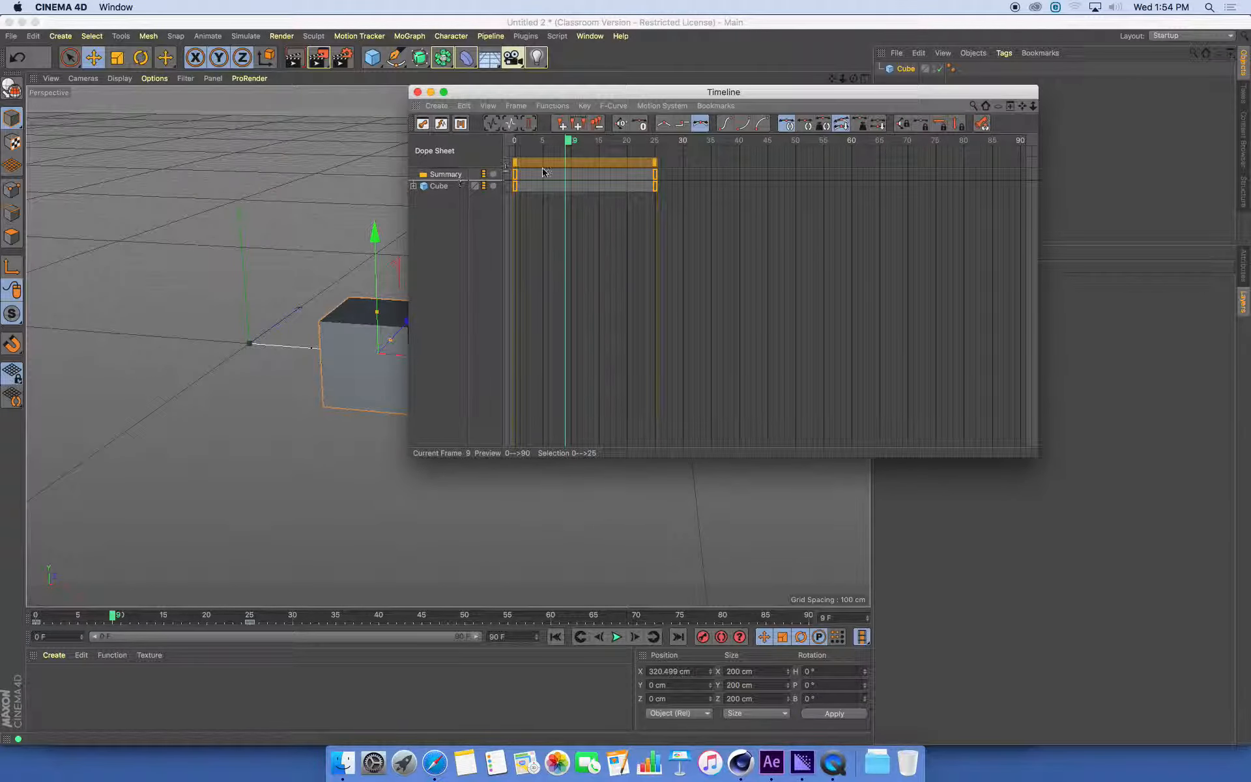
Shift both selected cube keyframes to frames 50 and 75, and play the animation
{"action": "left_click_drag", "start_coordinate": [548, 168], "coordinate": [705, 181]}
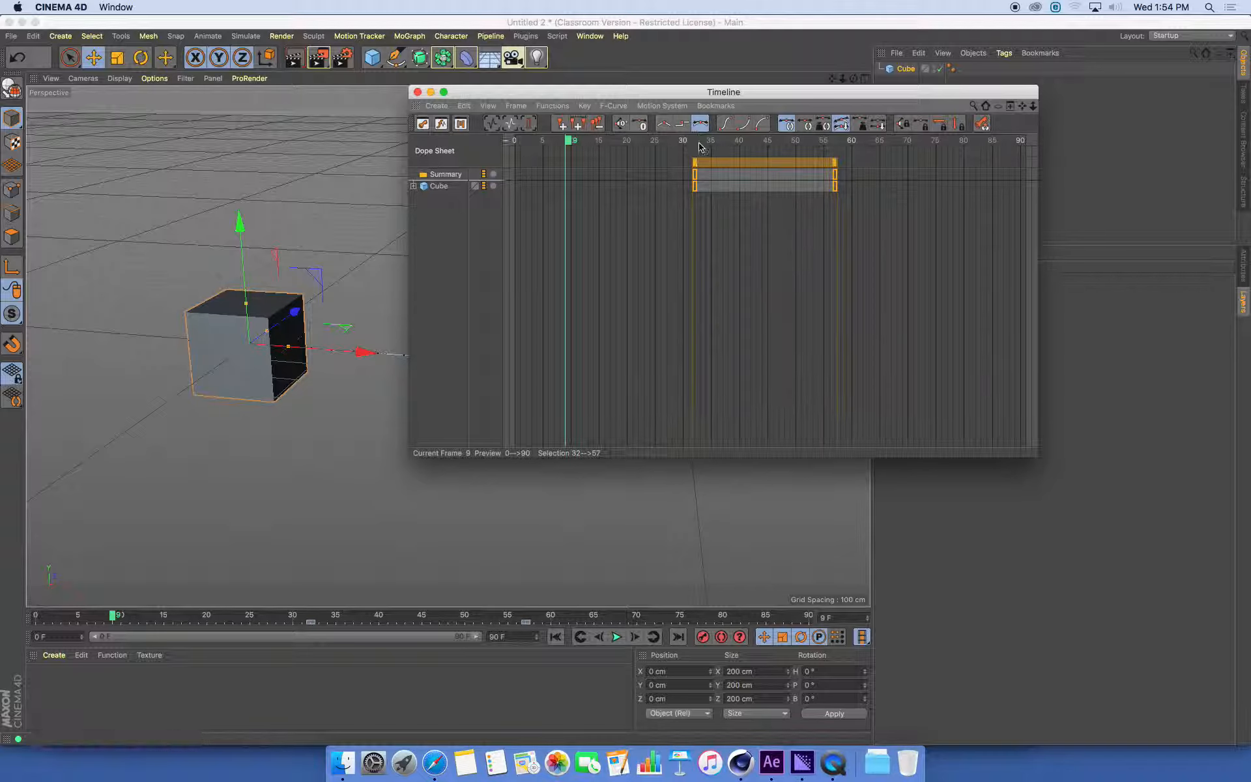
{"action": "left_click_drag", "start_coordinate": [767, 165], "coordinate": [870, 164]}
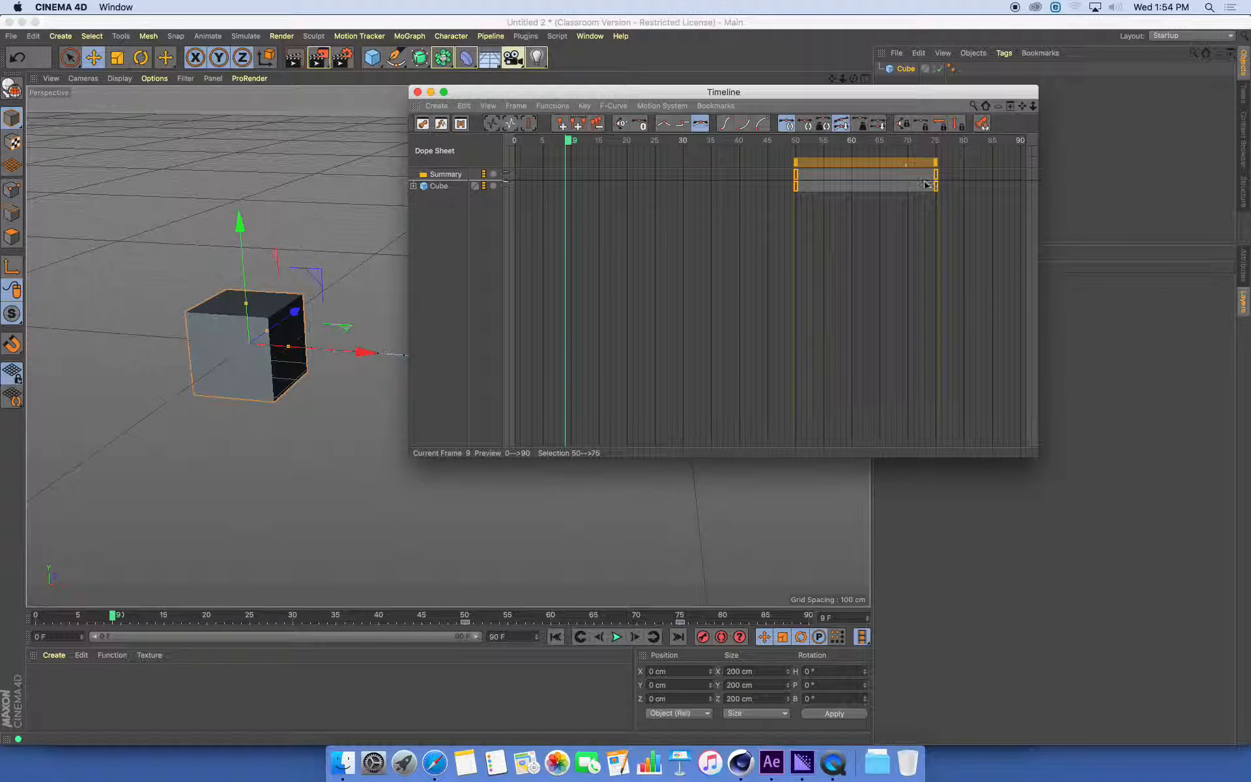
{"action": "left_click_drag", "start_coordinate": [892, 99], "coordinate": [1190, 44]}
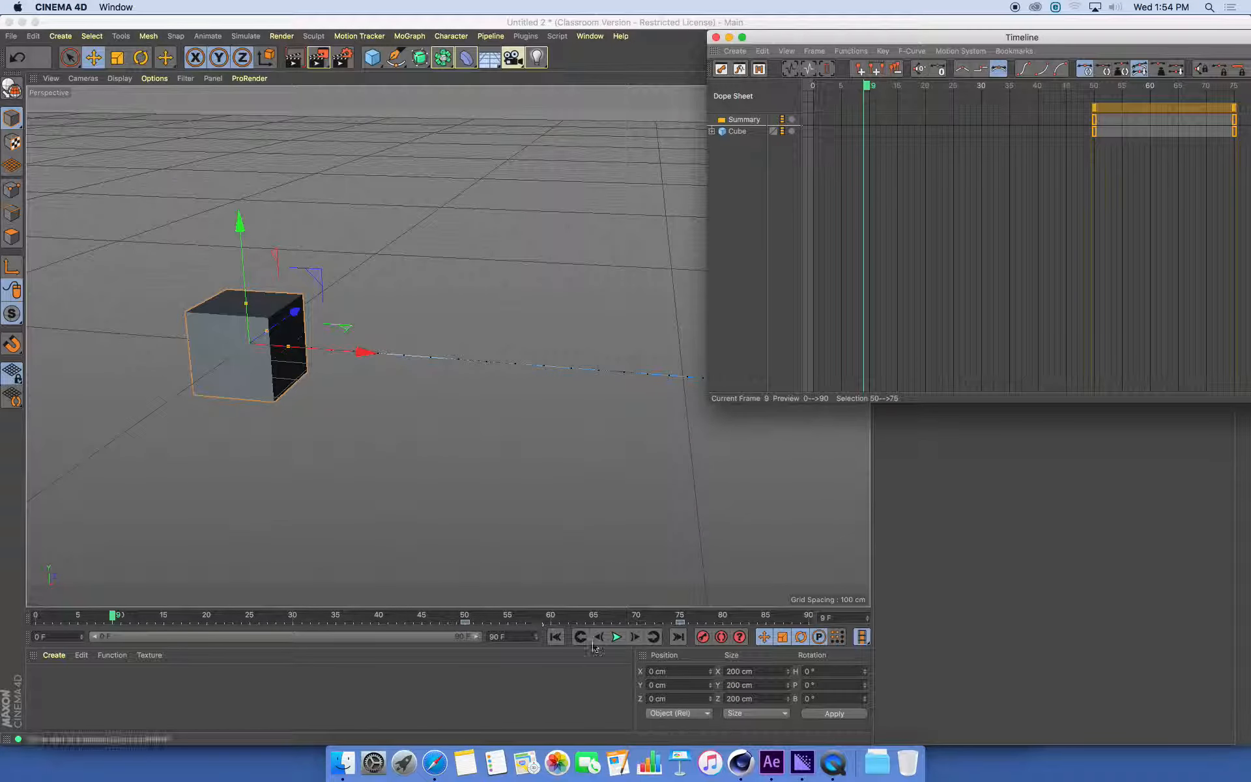
{"action": "left_click", "coordinate": [617, 637]}
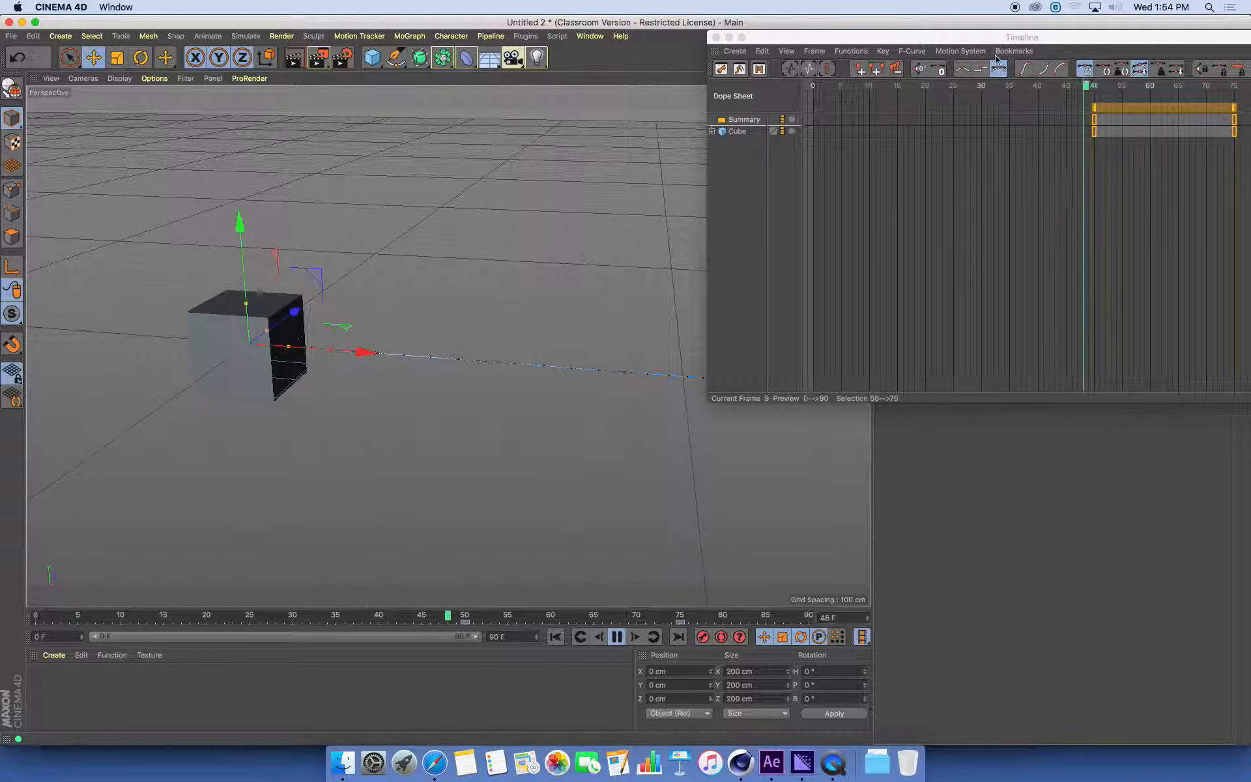
Move only the cube's last keyframe to frame 65 and reduce the Timeline window's height
{"action": "left_click_drag", "start_coordinate": [1001, 41], "coordinate": [905, 37]}
{"action": "left_click", "coordinate": [1159, 174]}
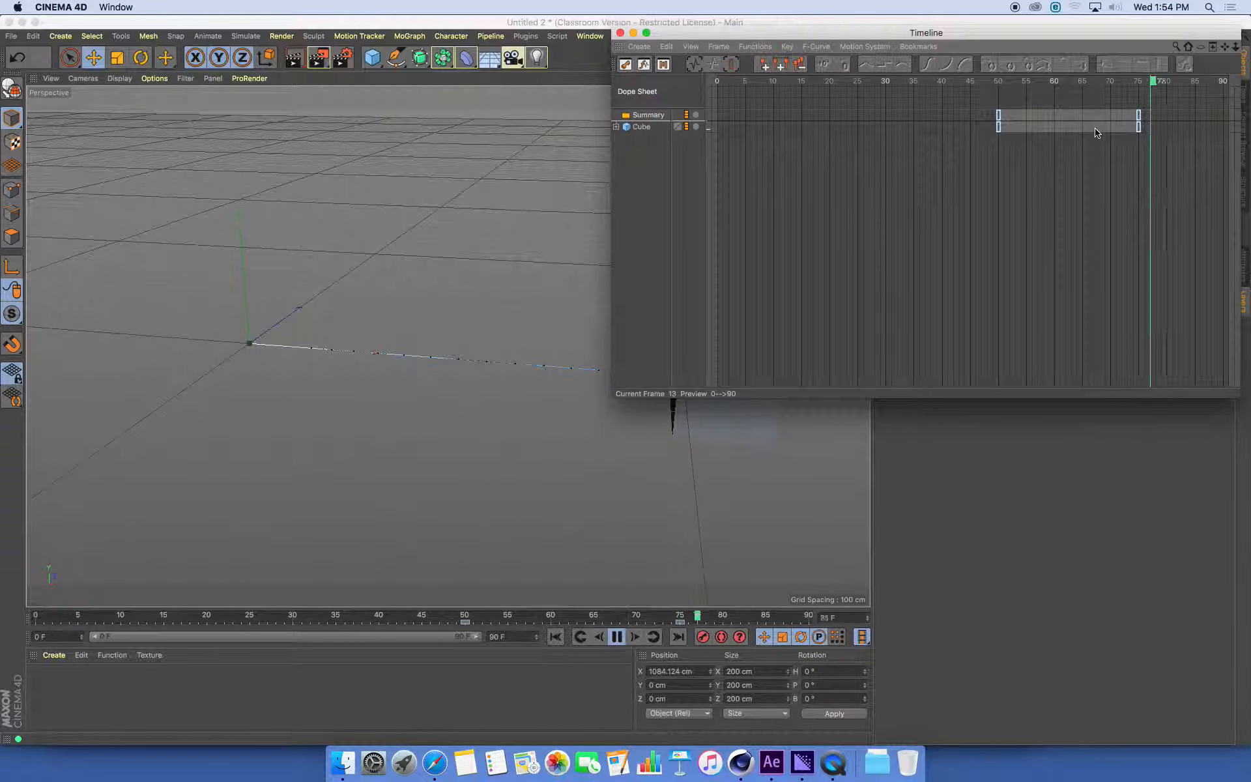
{"action": "left_click_drag", "start_coordinate": [1140, 133], "coordinate": [1083, 135]}
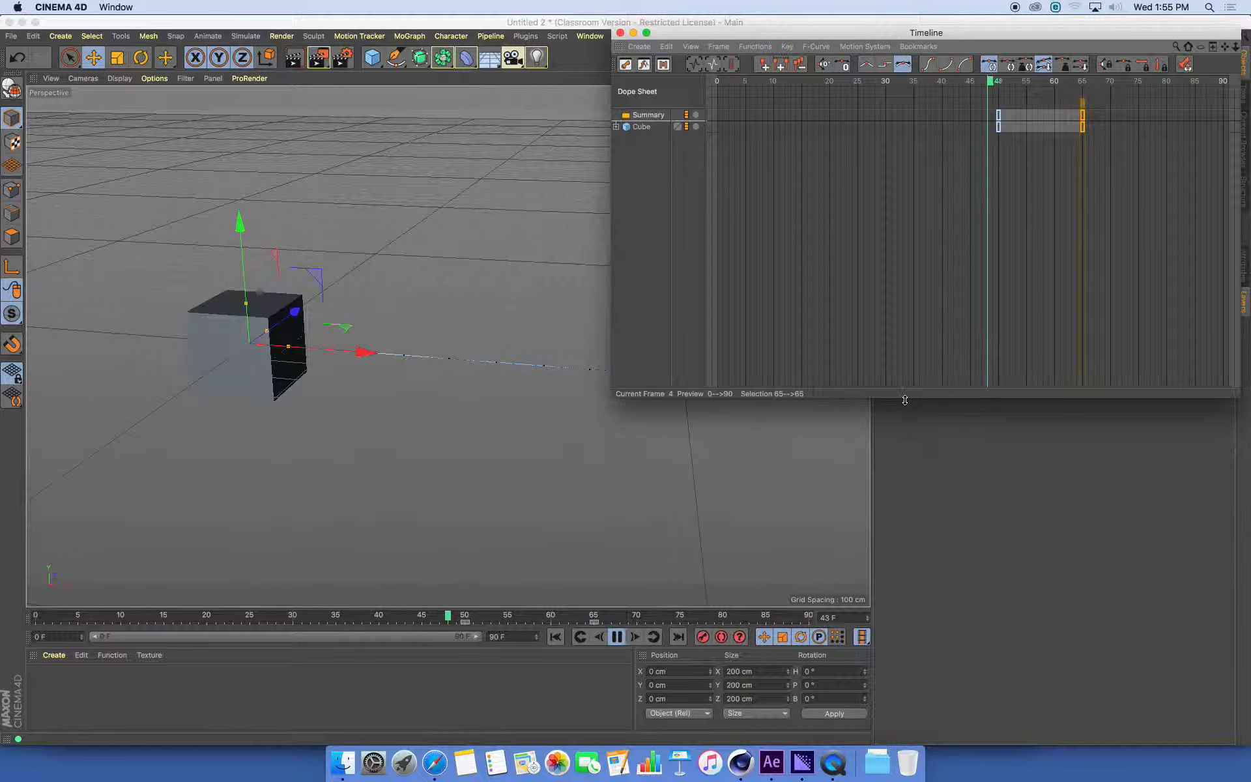
{"action": "left_click_drag", "start_coordinate": [902, 397], "coordinate": [913, 264]}
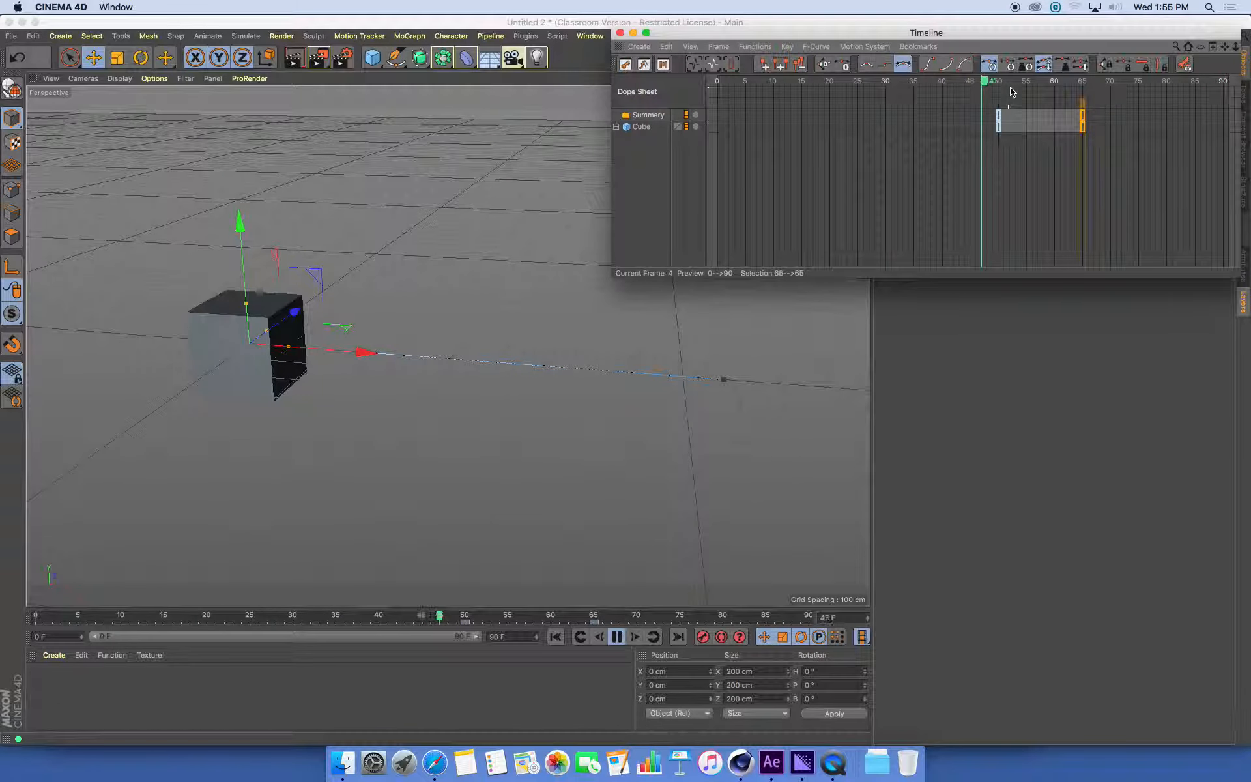
Shift both cube keyframes to frames 54 and 69, and stop the playback
{"action": "left_click_drag", "start_coordinate": [1087, 135], "coordinate": [1036, 116]}
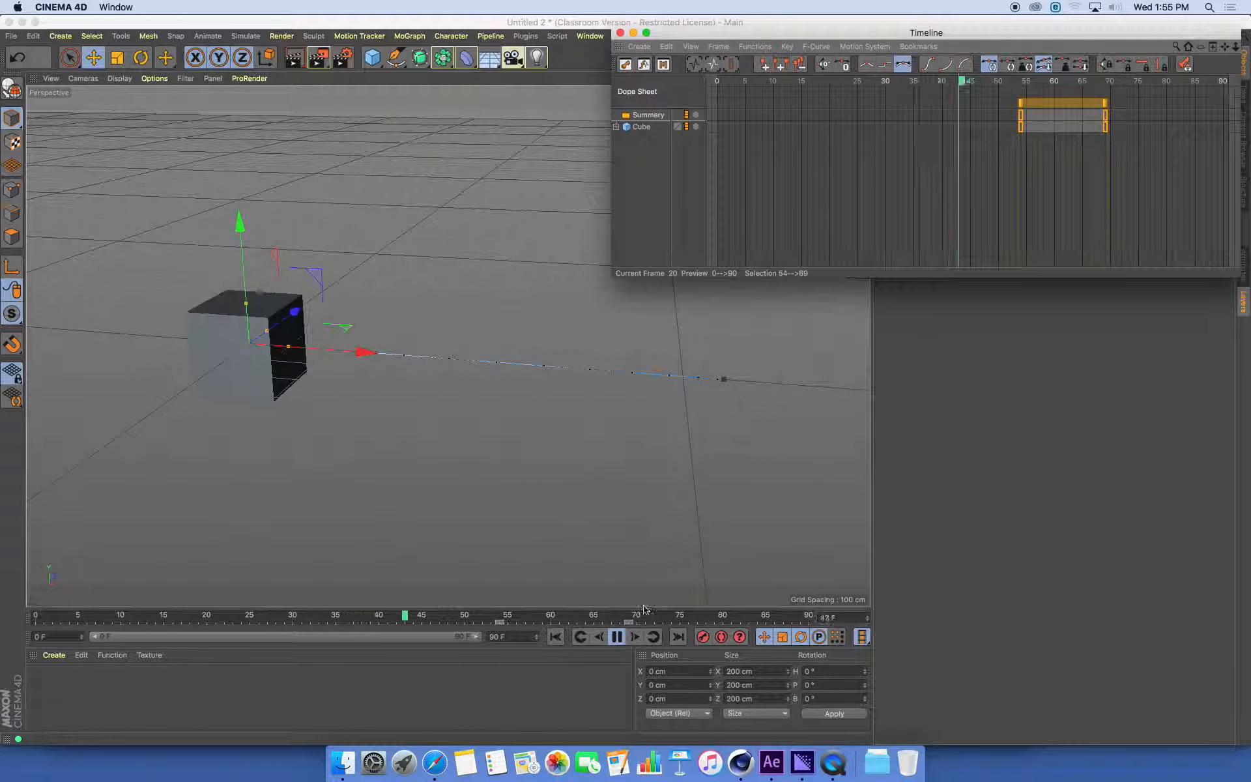
{"action": "left_click", "coordinate": [618, 635]}
{"action": "left_click_drag", "start_coordinate": [750, 37], "coordinate": [752, 113]}
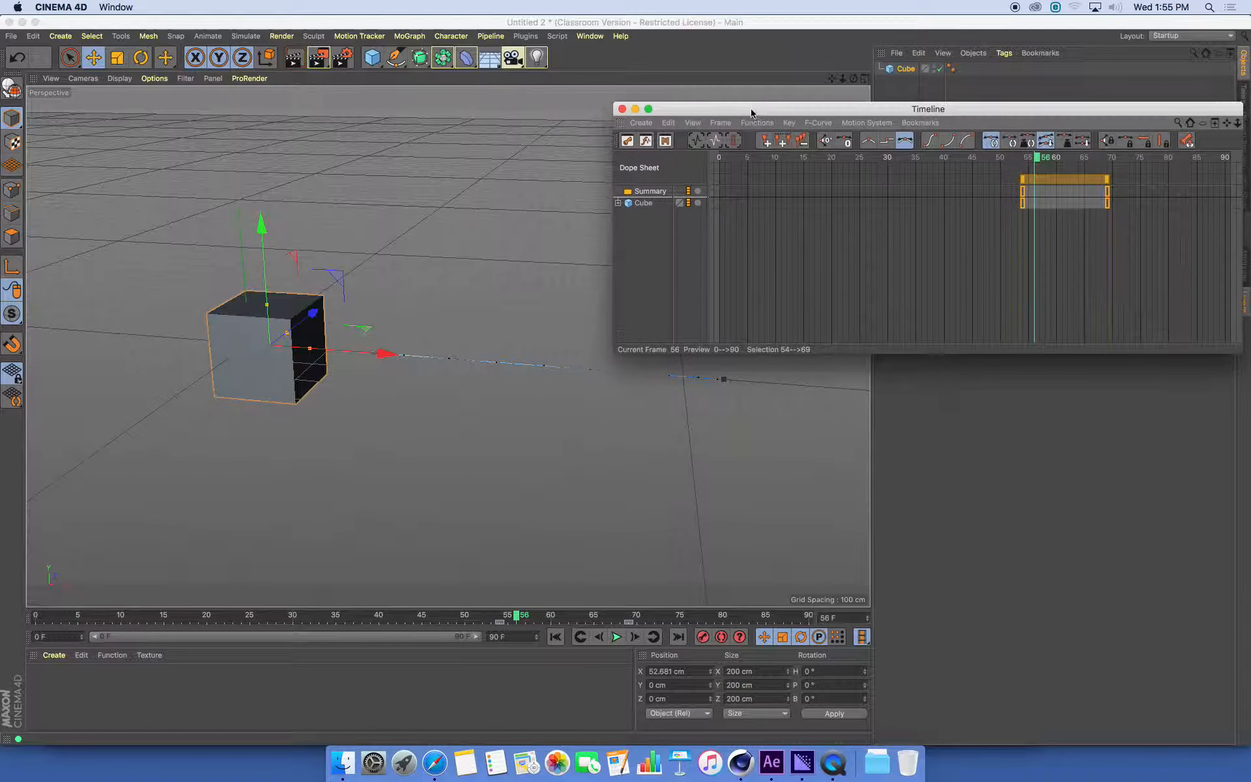
Switch to the LEGO1.c4d project and play its animation
{"action": "left_click", "coordinate": [585, 40]}
{"action": "left_click", "coordinate": [641, 374]}
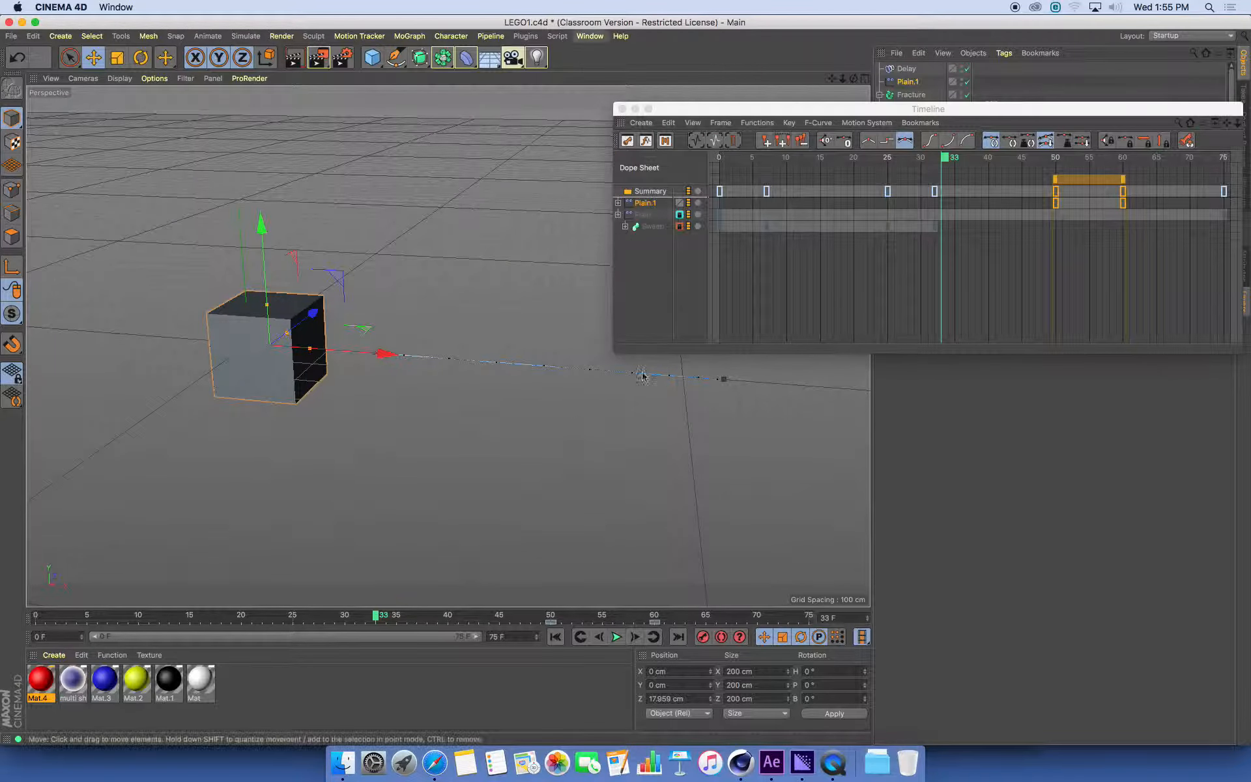
{"action": "left_click_drag", "start_coordinate": [678, 110], "coordinate": [1003, 60]}
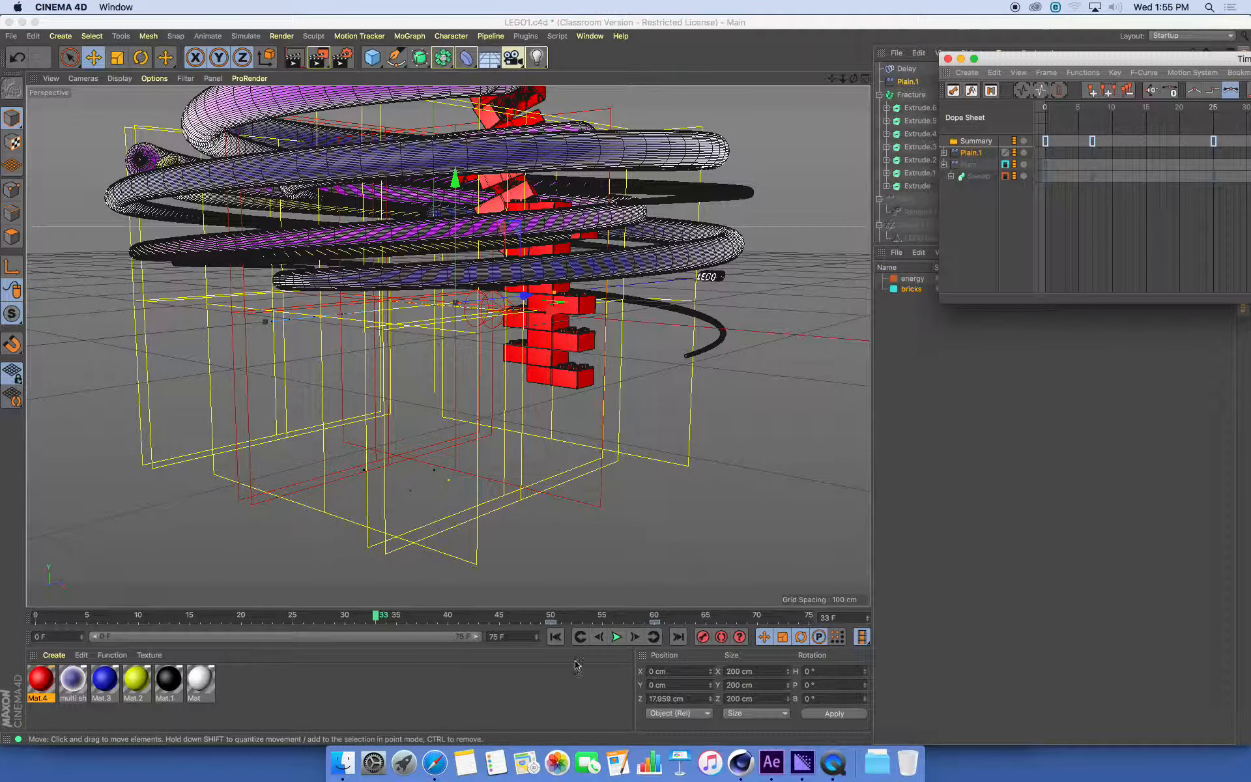
{"action": "left_click", "coordinate": [617, 637]}
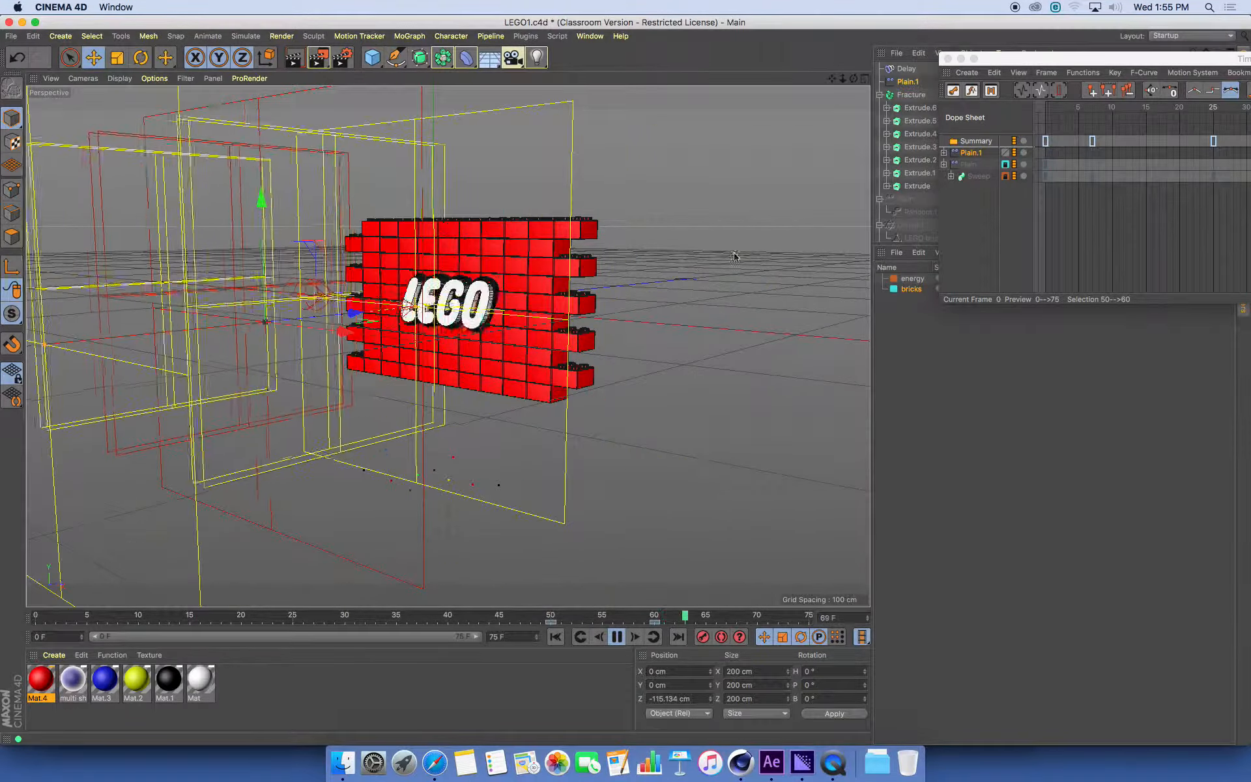
Return to the Untitled 2 project and bring its whole Timeline window into view
{"action": "left_click", "coordinate": [590, 36]}
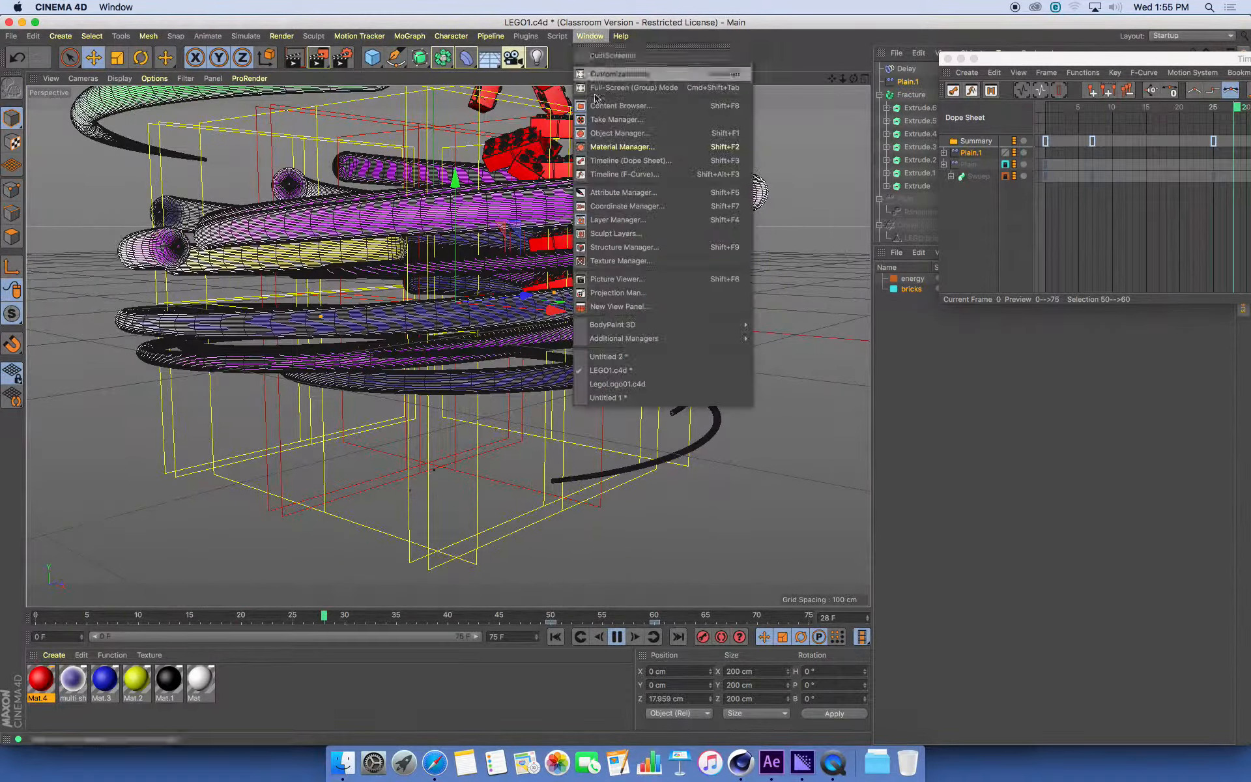
{"action": "left_click", "coordinate": [619, 356]}
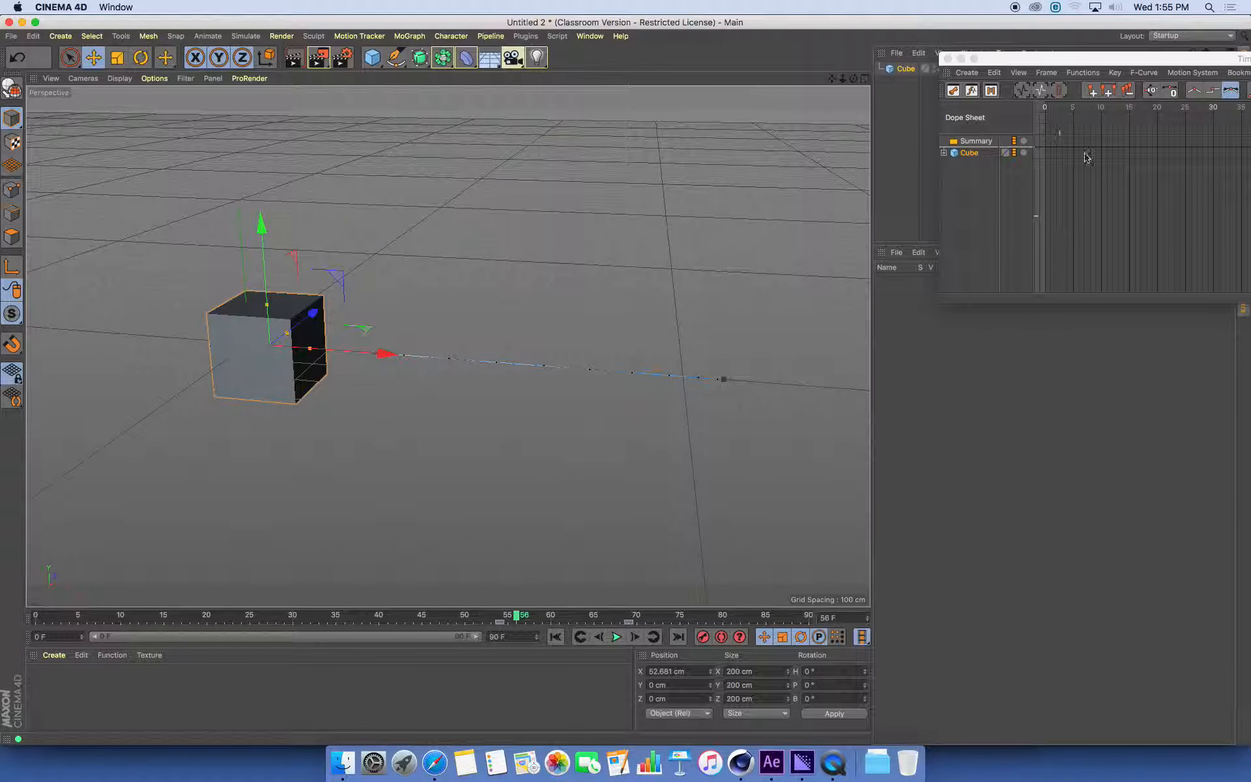
{"action": "left_click_drag", "start_coordinate": [1089, 59], "coordinate": [642, 71]}
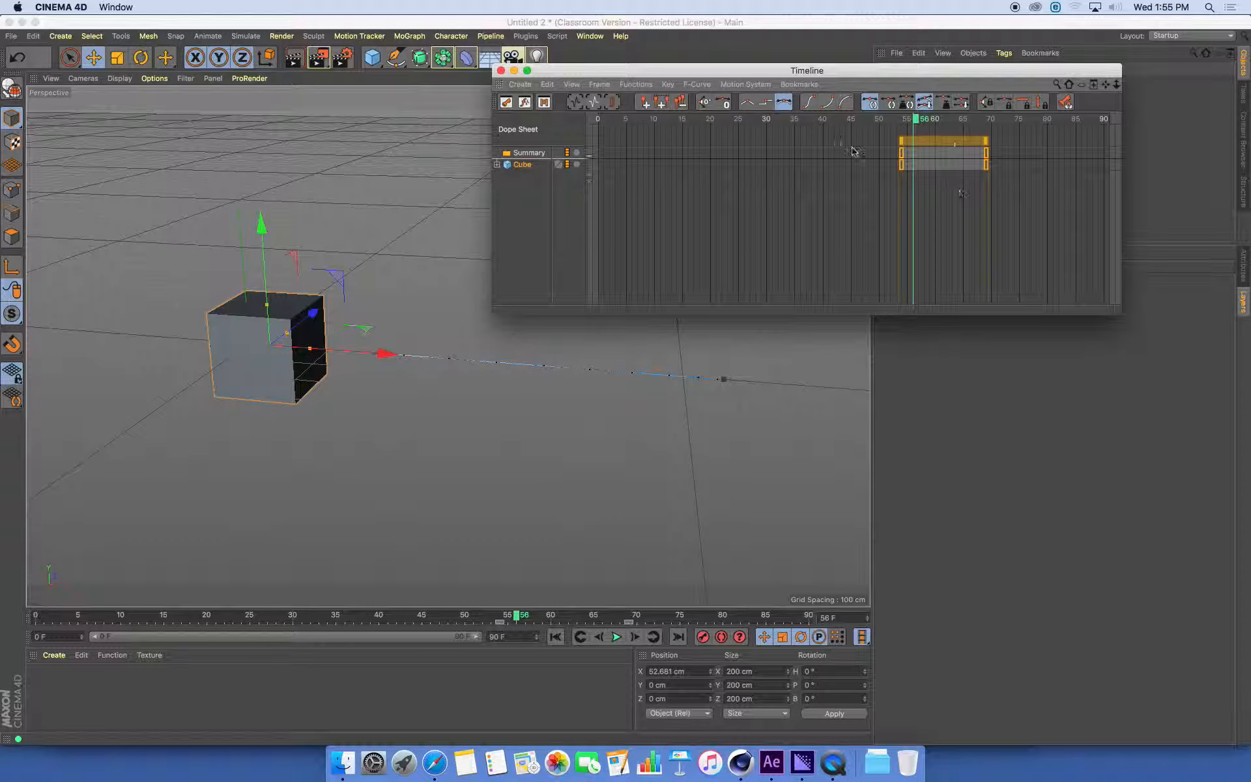
Move both cube keyframes so the first sits at frame 0, and place the last keyframe at frame 50
{"action": "left_click", "coordinate": [891, 134]}
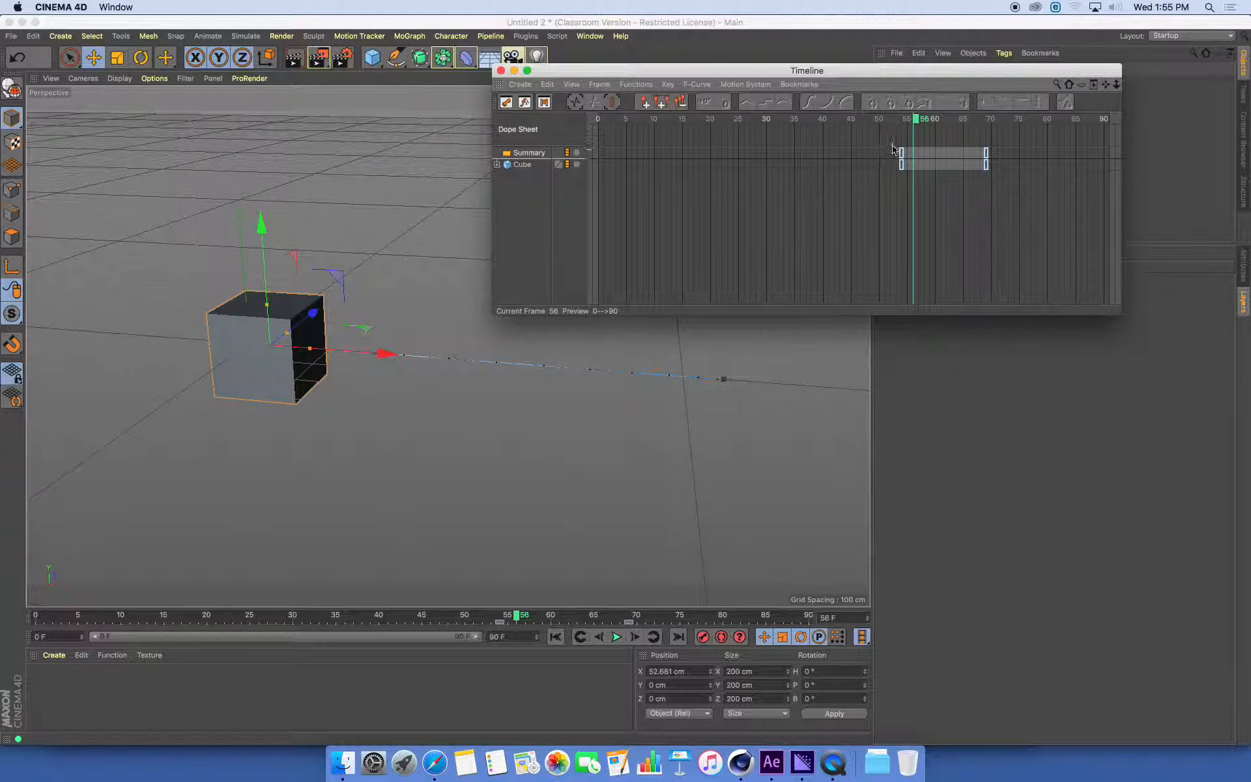
{"action": "left_click_drag", "start_coordinate": [1011, 197], "coordinate": [635, 160]}
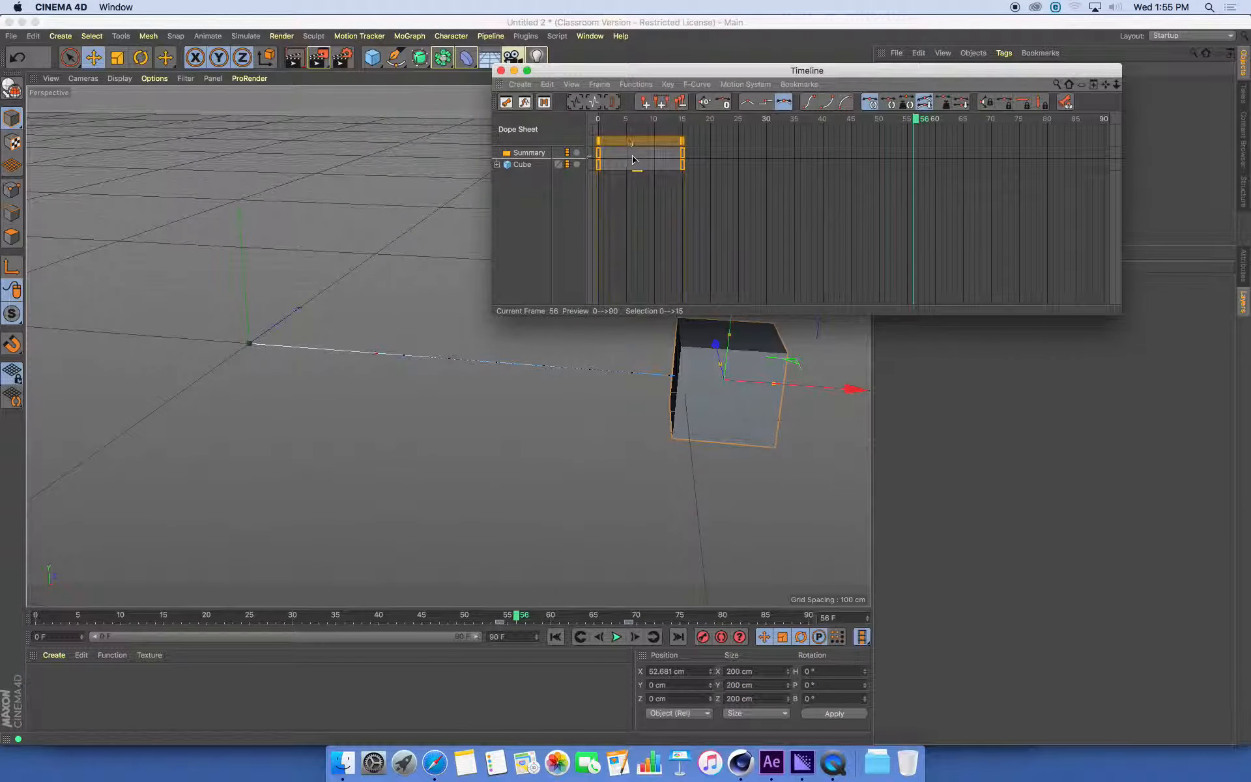
{"action": "left_click_drag", "start_coordinate": [722, 196], "coordinate": [883, 177]}
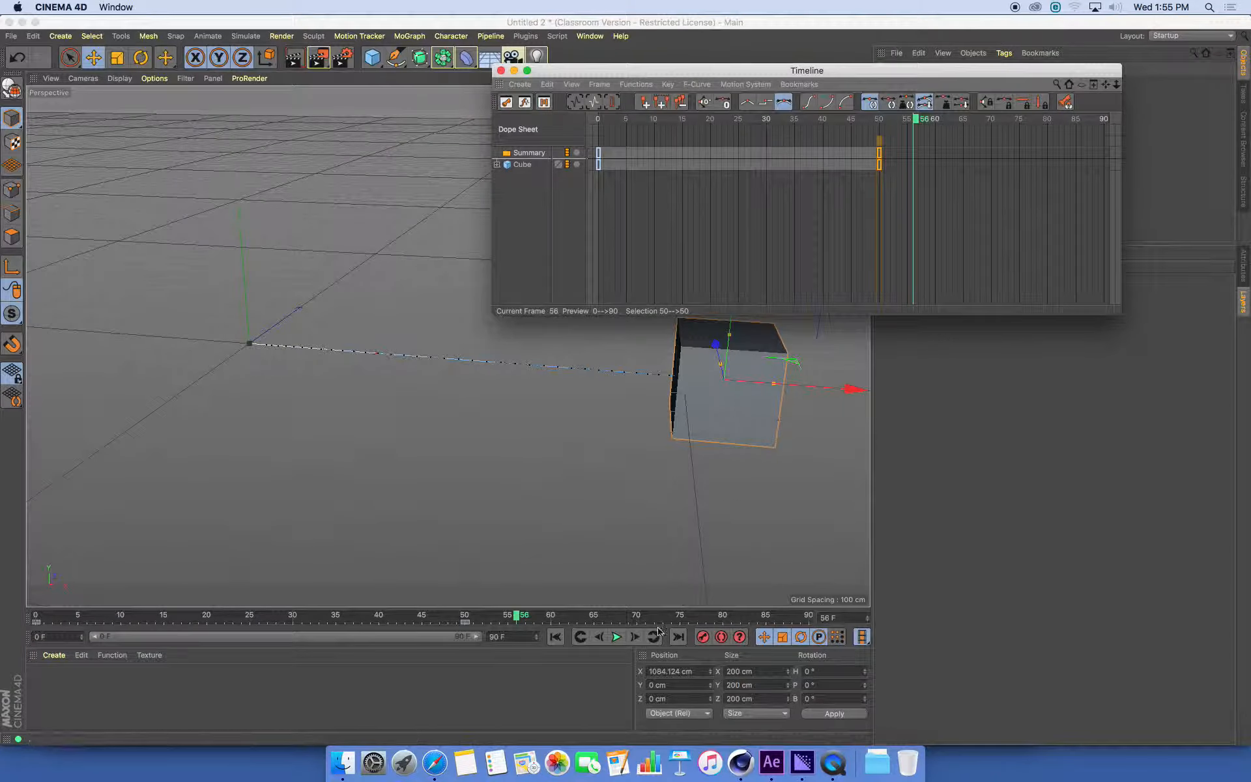
Play the cube's retimed animation from the first frame and close the Dope Sheet timeline
{"action": "left_click", "coordinate": [556, 638]}
{"action": "left_click", "coordinate": [617, 638]}
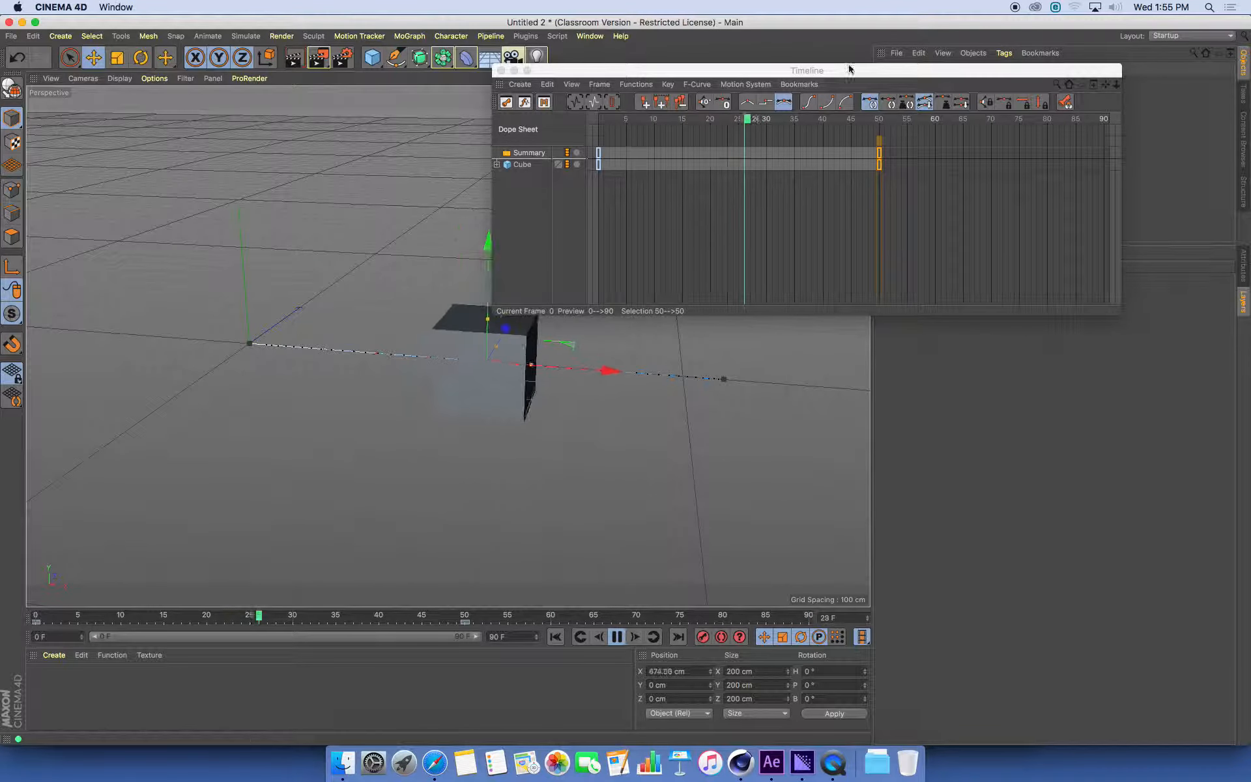
{"action": "left_click", "coordinate": [501, 71]}
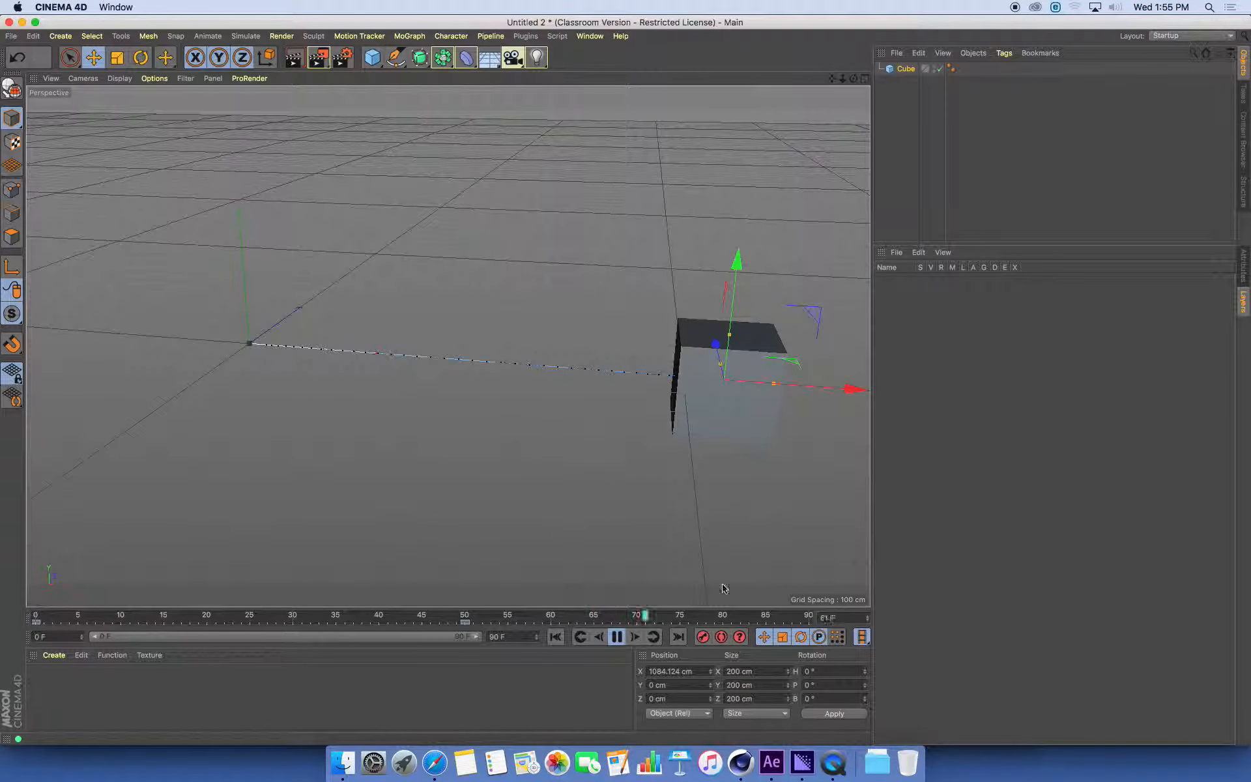
{"action": "left_click", "coordinate": [637, 638]}
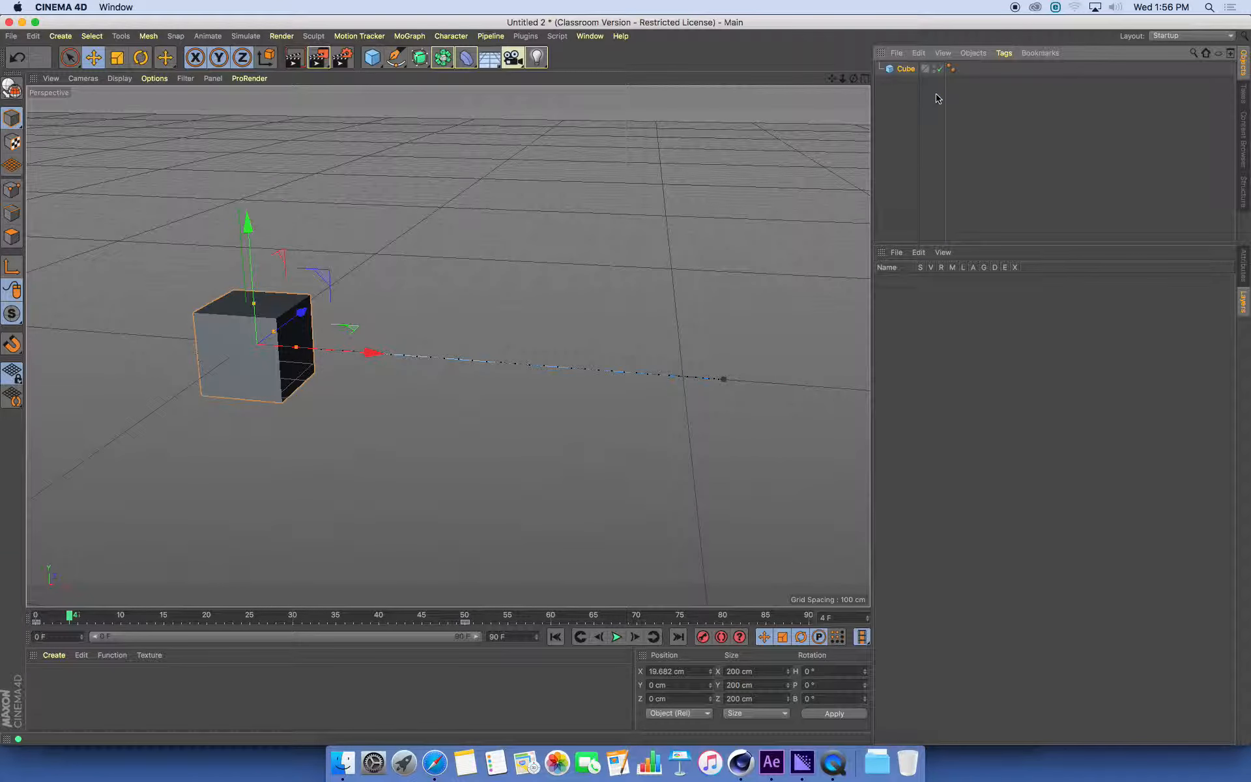
Open the F-Curve timeline for the cube and enlarge its window
{"action": "left_click", "coordinate": [590, 36]}
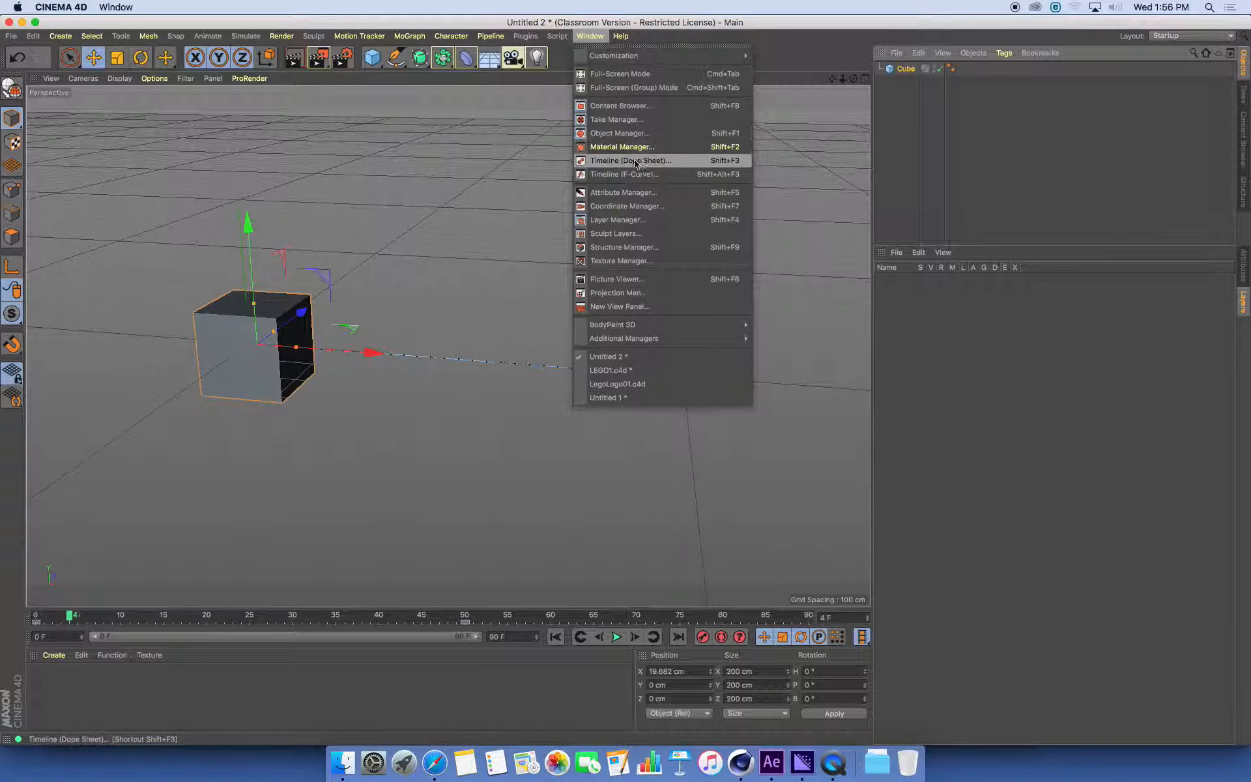
{"action": "left_click", "coordinate": [657, 176]}
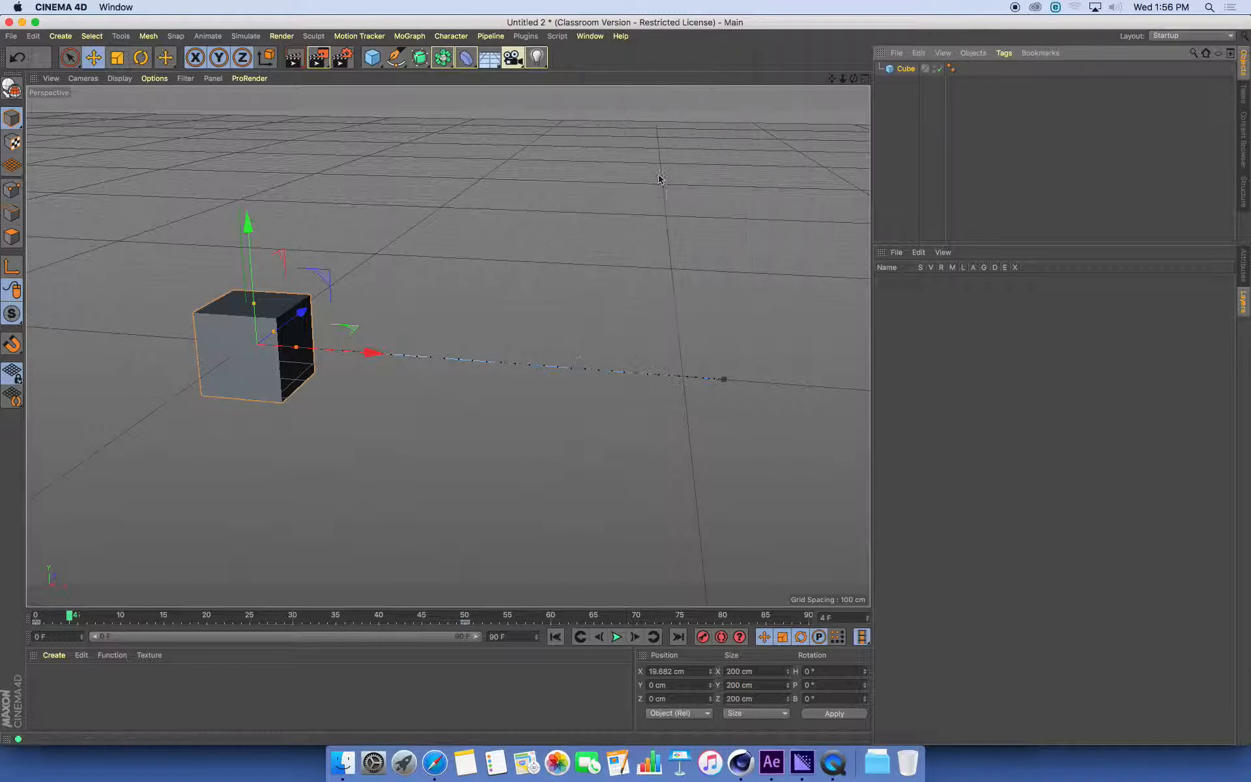
{"action": "left_click_drag", "start_coordinate": [749, 237], "coordinate": [1000, 54]}
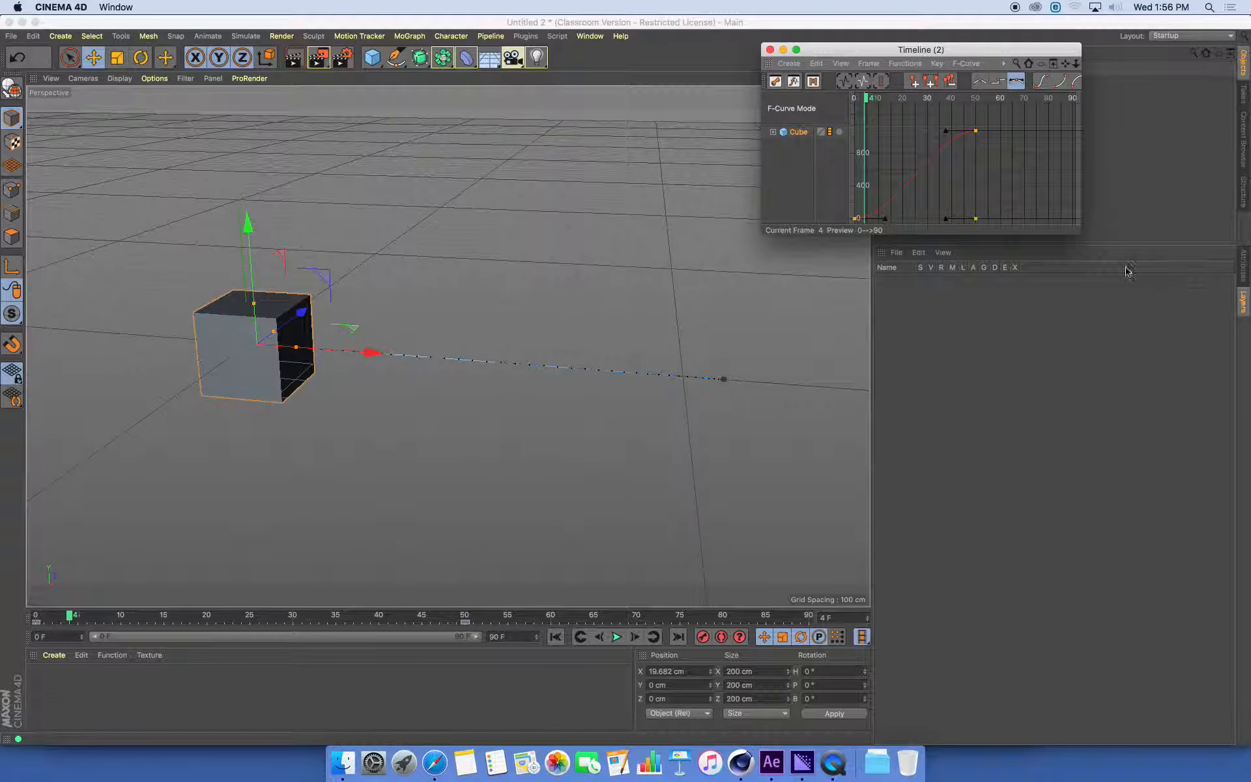
{"action": "left_click_drag", "start_coordinate": [1082, 235], "coordinate": [1250, 394]}
{"action": "left_click_drag", "start_coordinate": [829, 52], "coordinate": [724, 34]}
{"action": "left_click_drag", "start_coordinate": [658, 187], "coordinate": [362, 187]}
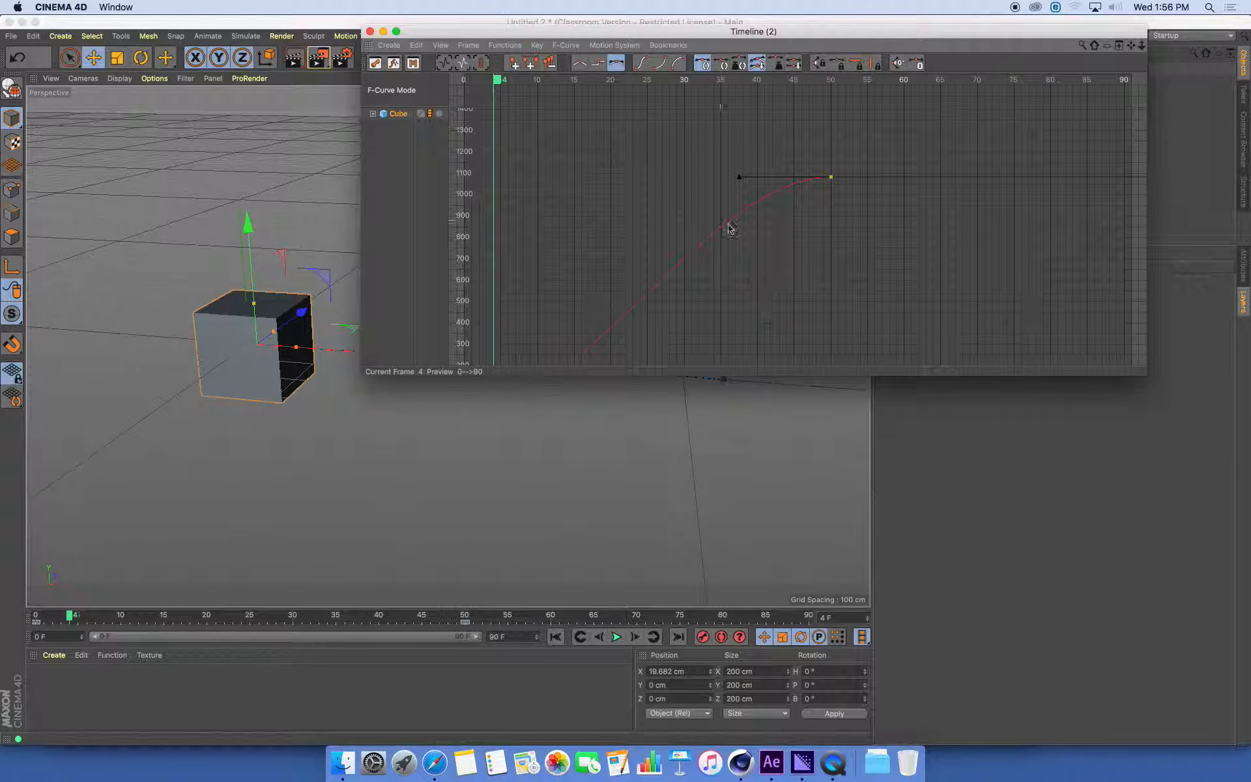
Frame the cube's full position curve in the F-Curve timeline from frame 0 to 50
{"action": "key", "text": "h"}
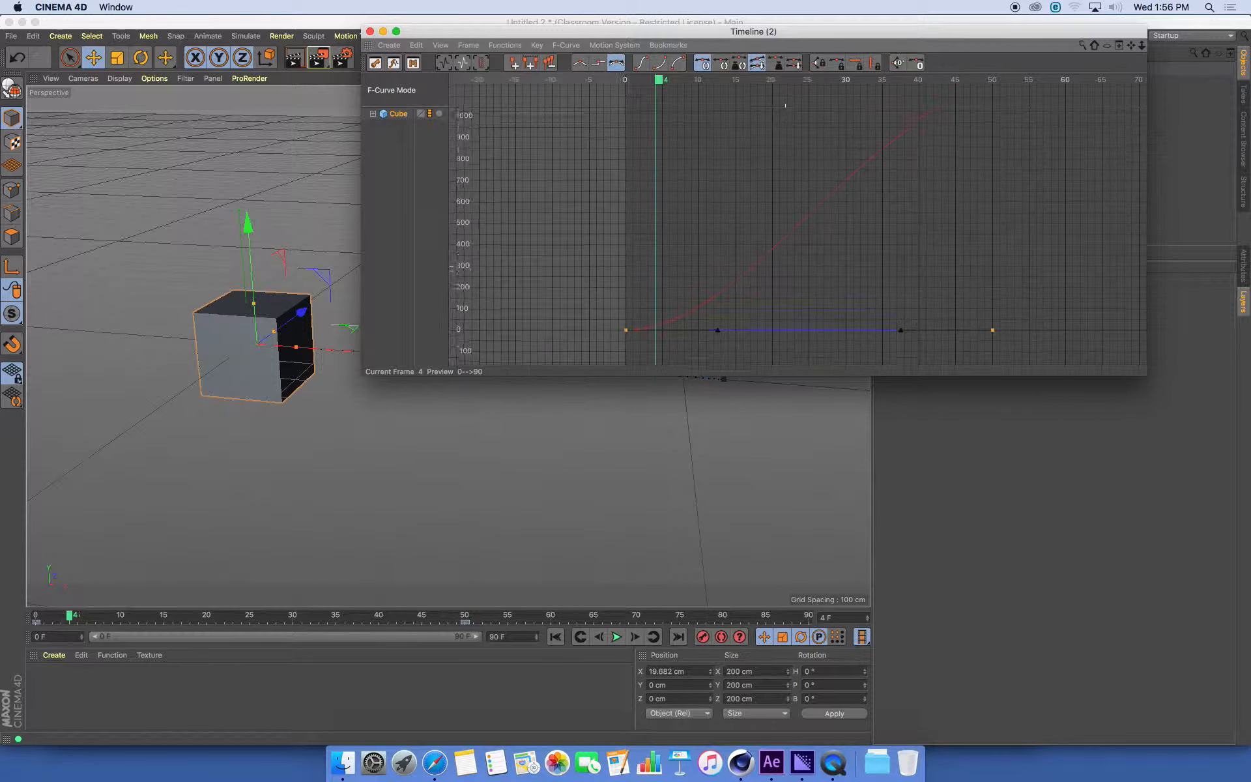
{"action": "right_click_drag", "start_coordinate": [889, 300], "coordinate": [914, 147], "text": "alt"}
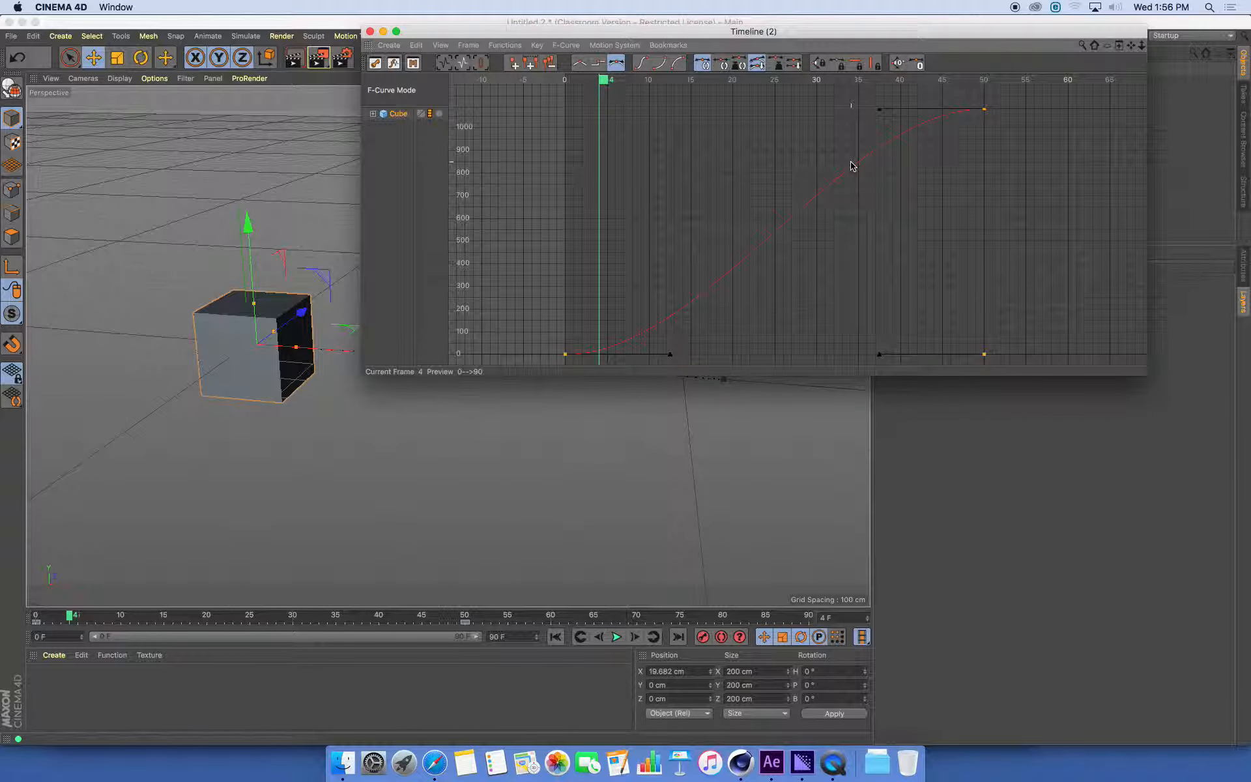
{"action": "left_click_drag", "start_coordinate": [823, 35], "coordinate": [866, 59]}
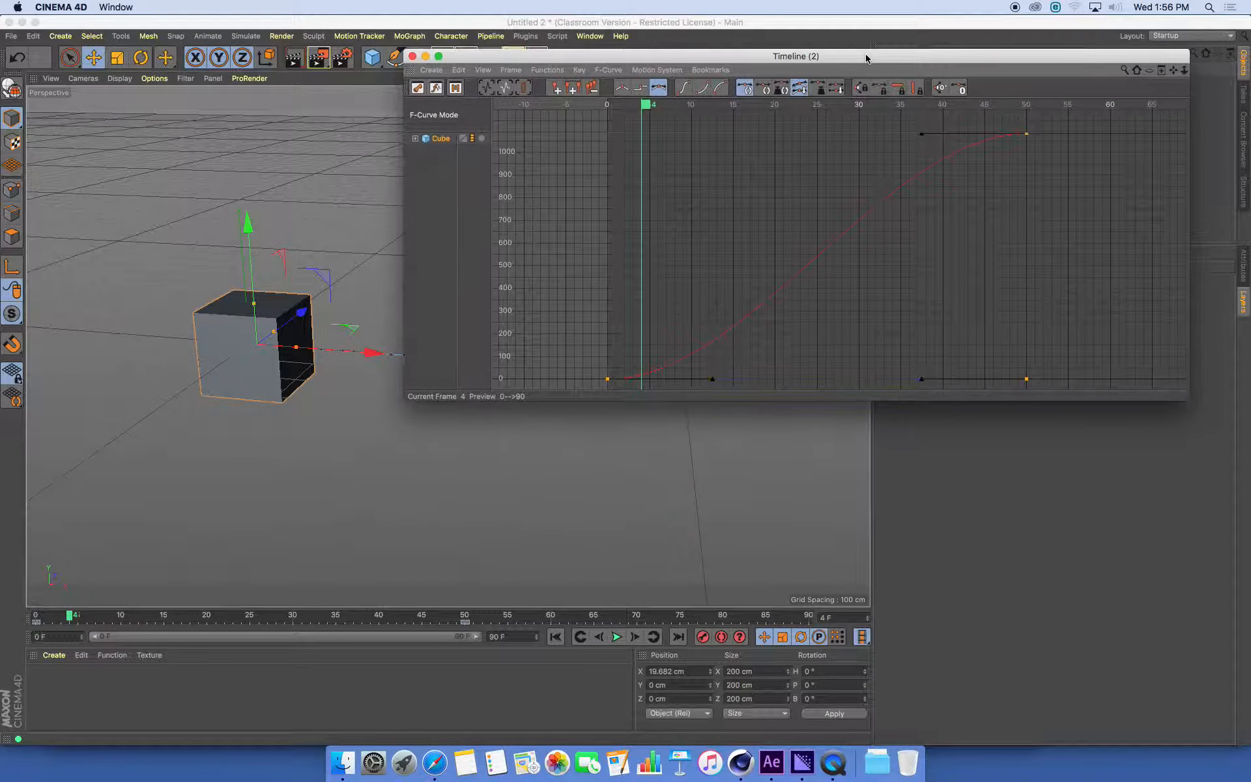
Make the F-Curve timeline window taller and reframe the viewport to show the cube's whole motion path
{"action": "left_click_drag", "start_coordinate": [1116, 409], "coordinate": [1114, 493]}
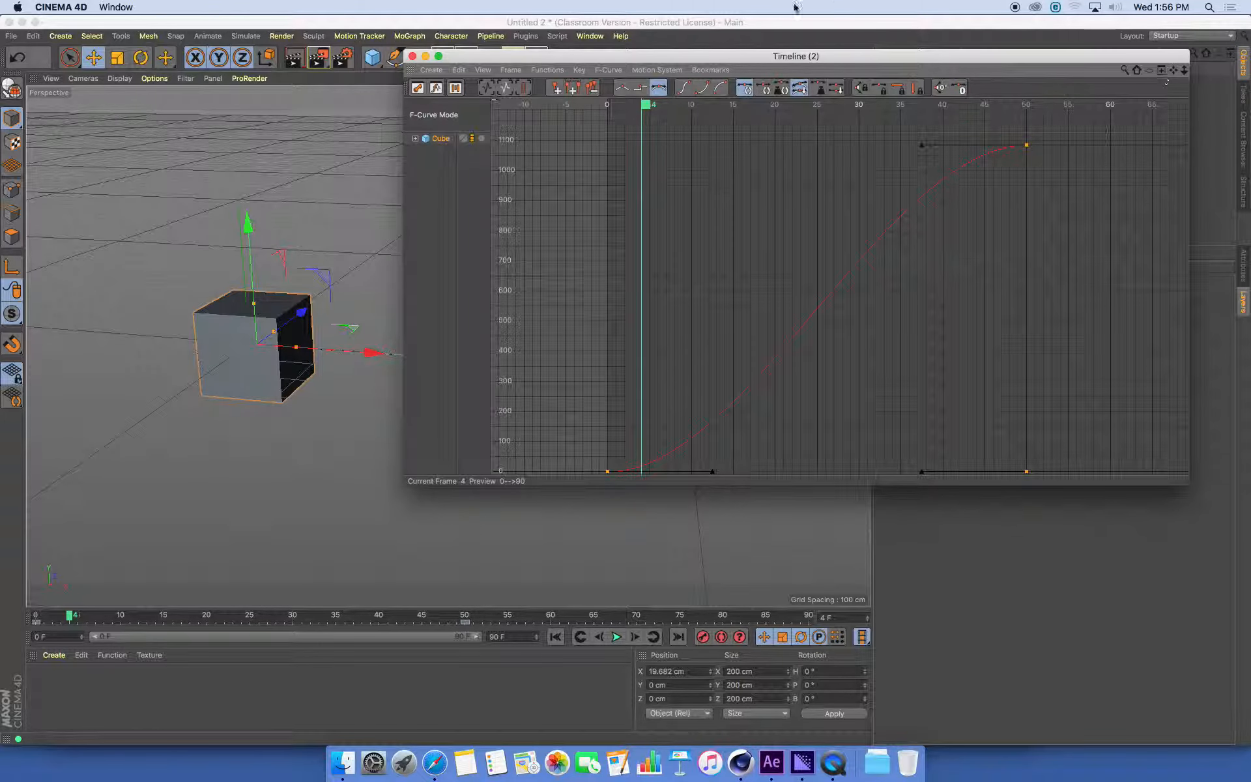
{"action": "left_click_drag", "start_coordinate": [649, 61], "coordinate": [953, 37]}
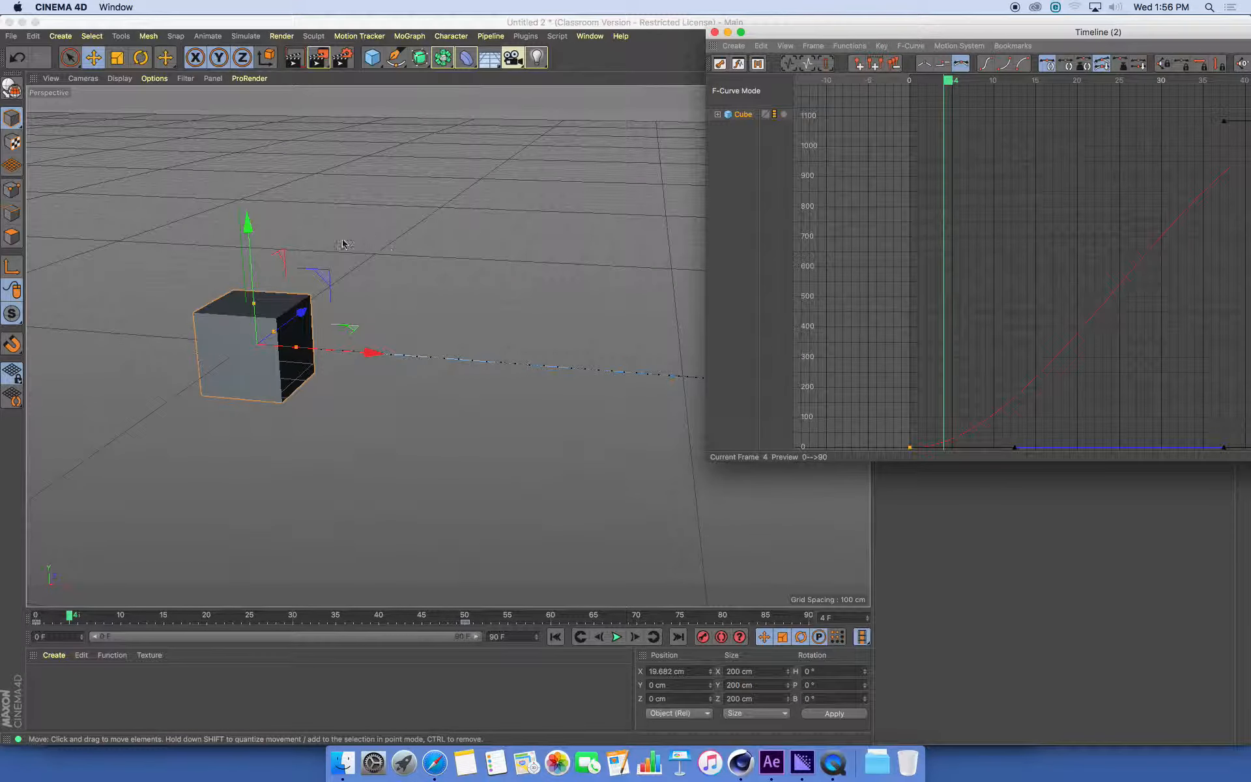
{"action": "right_click_drag", "start_coordinate": [399, 383], "coordinate": [377, 386], "text": "alt"}
{"action": "middle_click_drag", "start_coordinate": [377, 385], "coordinate": [184, 551], "text": "alt"}
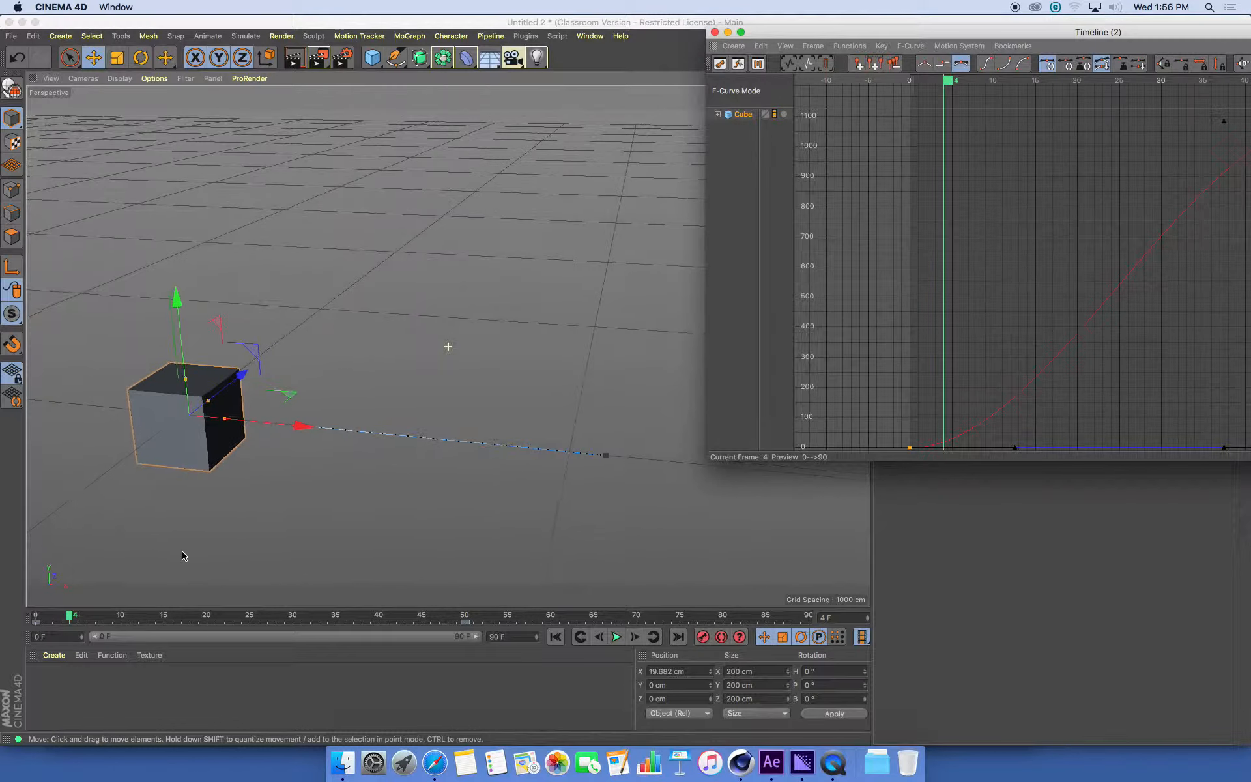
{"action": "left_click_drag", "start_coordinate": [1073, 36], "coordinate": [786, 52]}
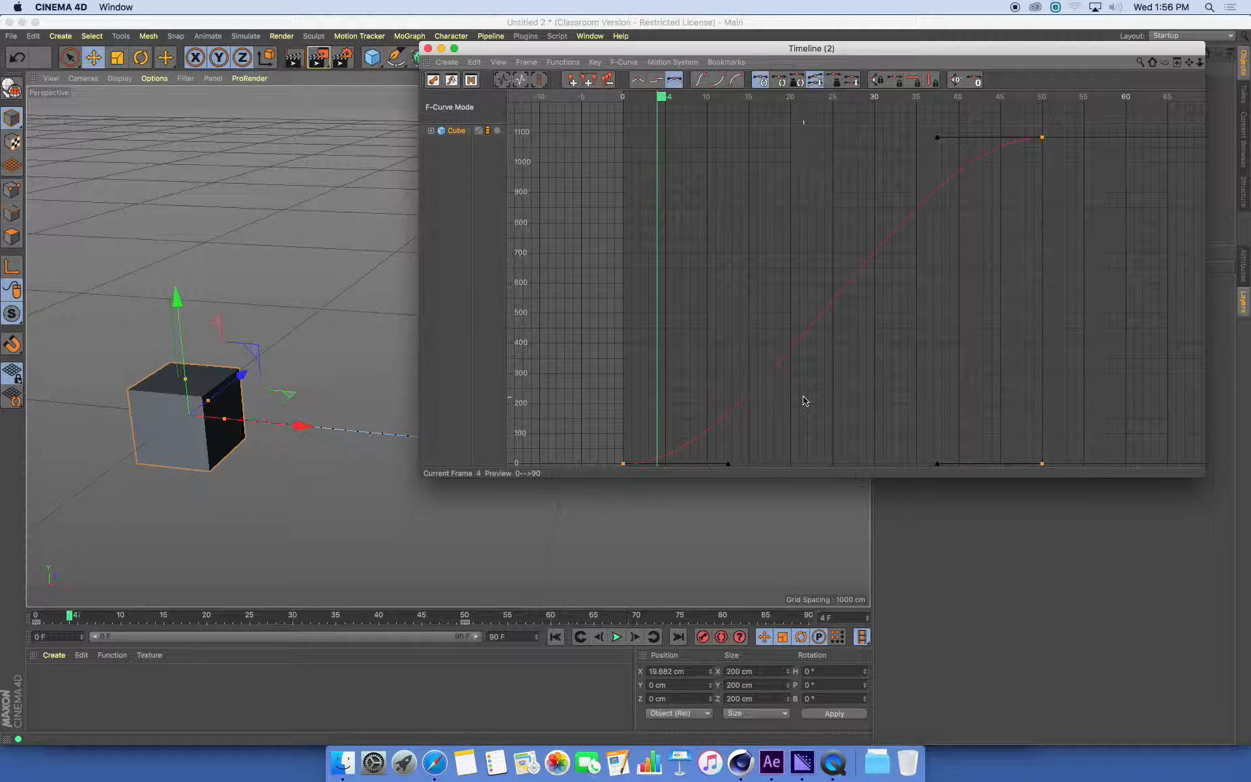
Shorten the F-Curve timeline window to clear the motion path, then play the cube's animation and stop at frame 37
{"action": "left_click_drag", "start_coordinate": [666, 460], "coordinate": [646, 467]}
{"action": "left_click_drag", "start_coordinate": [996, 54], "coordinate": [1041, 47]}
{"action": "left_click_drag", "start_coordinate": [980, 472], "coordinate": [980, 350]}
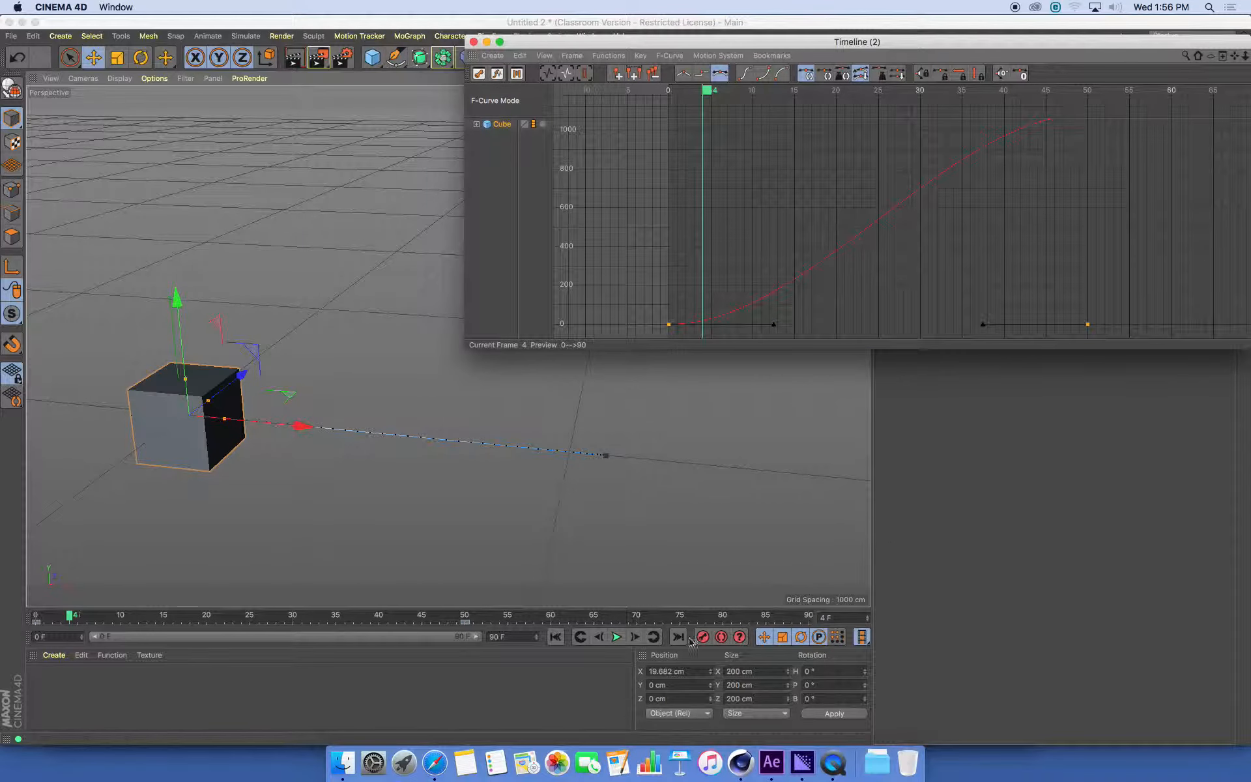
{"action": "left_click", "coordinate": [617, 637]}
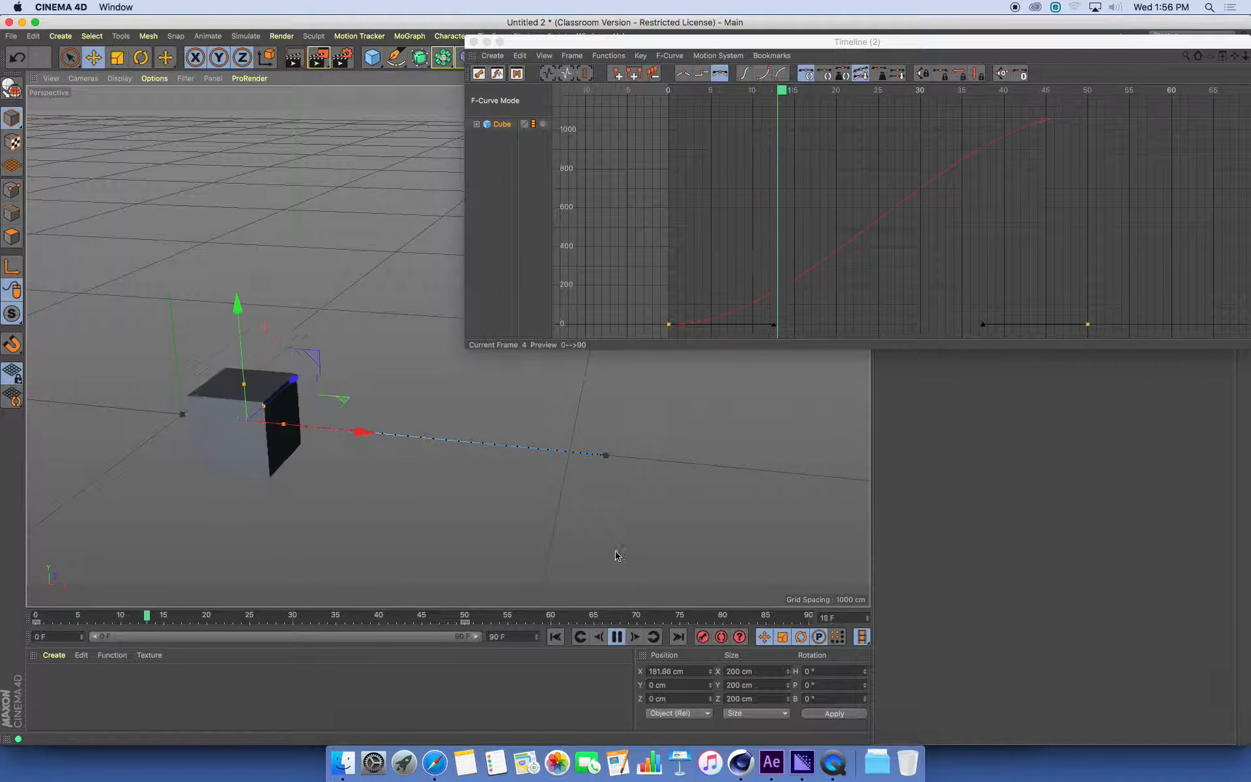
{"action": "left_click", "coordinate": [617, 637]}
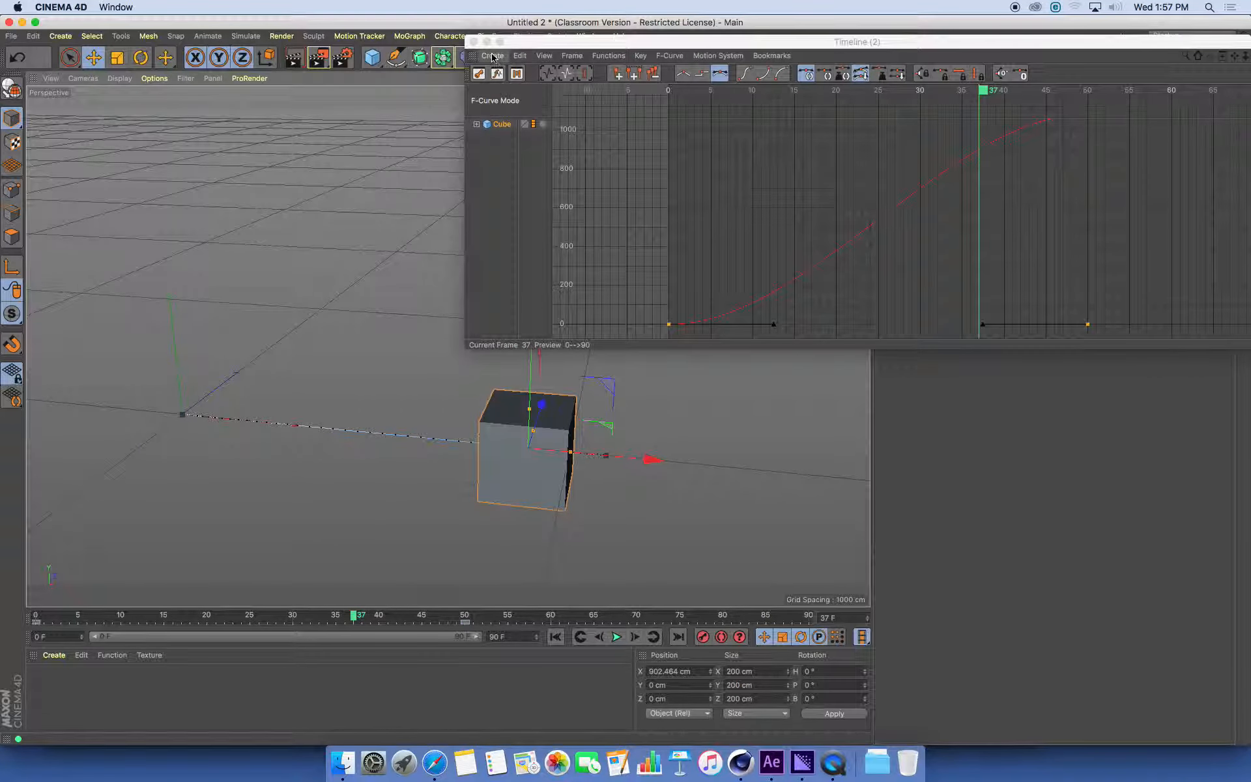
Duplicate the animated cube and group the copy under a null object, expanded in the object list
{"action": "left_click_drag", "start_coordinate": [544, 45], "coordinate": [838, 259]}
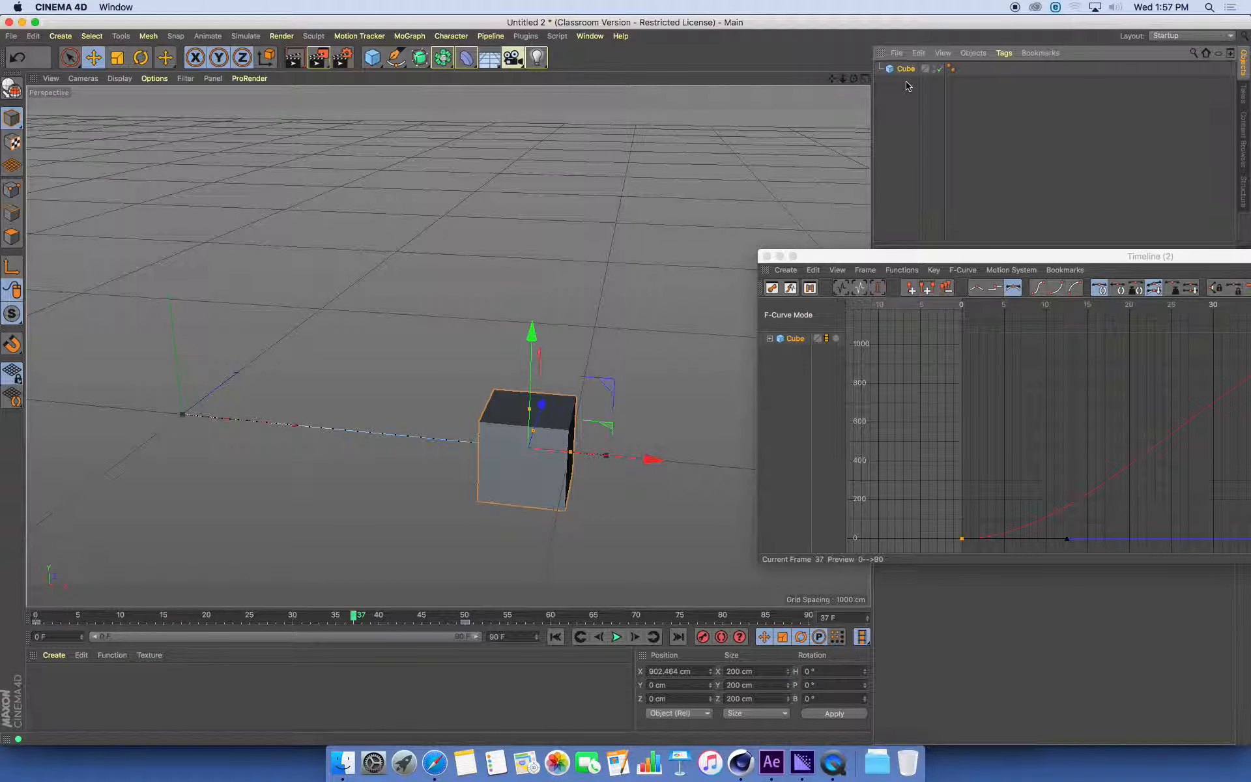
{"action": "key", "text": "super+v"}
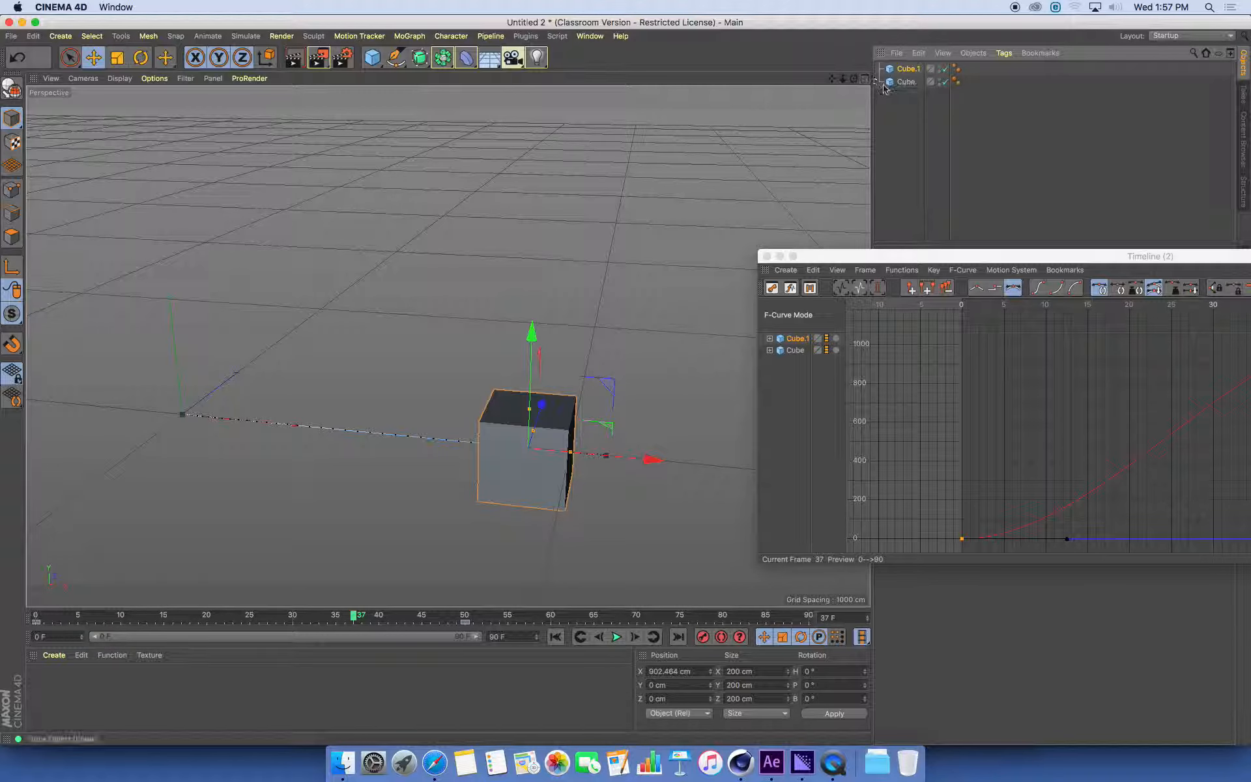
{"action": "key", "text": "alt+g"}
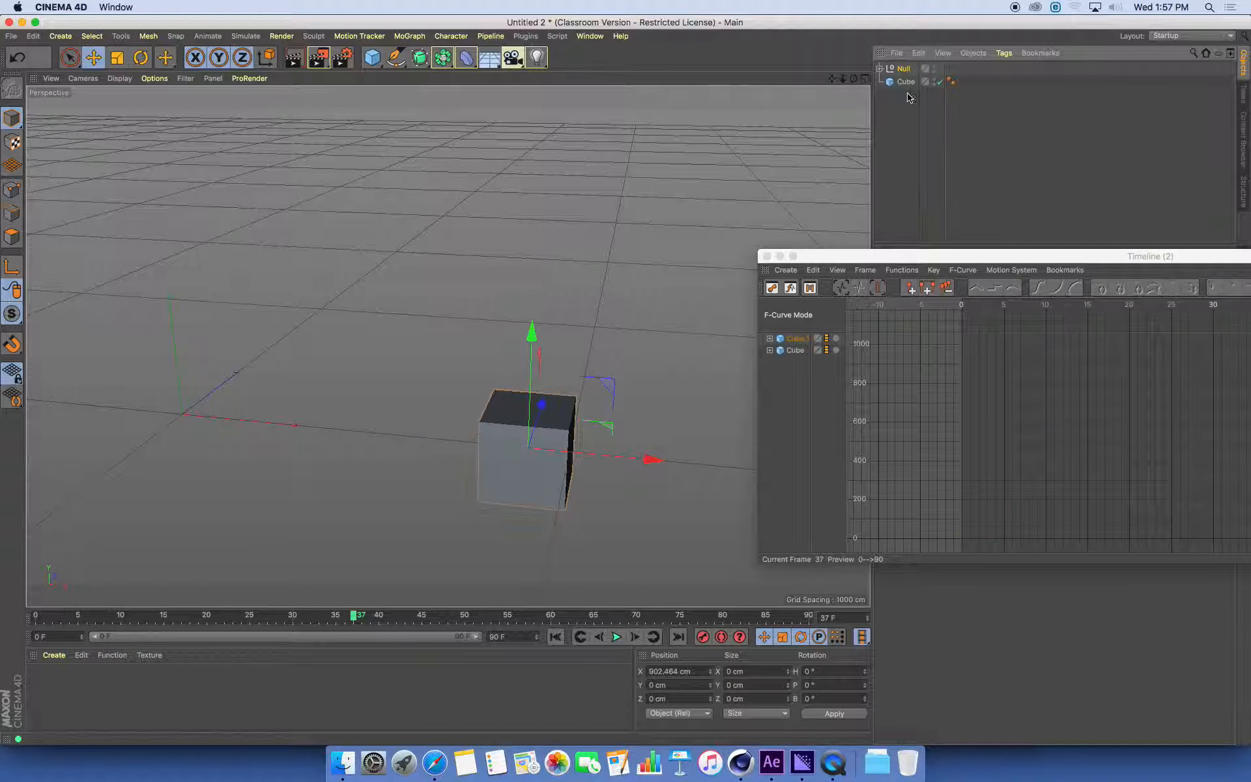
{"action": "left_click", "coordinate": [880, 68]}
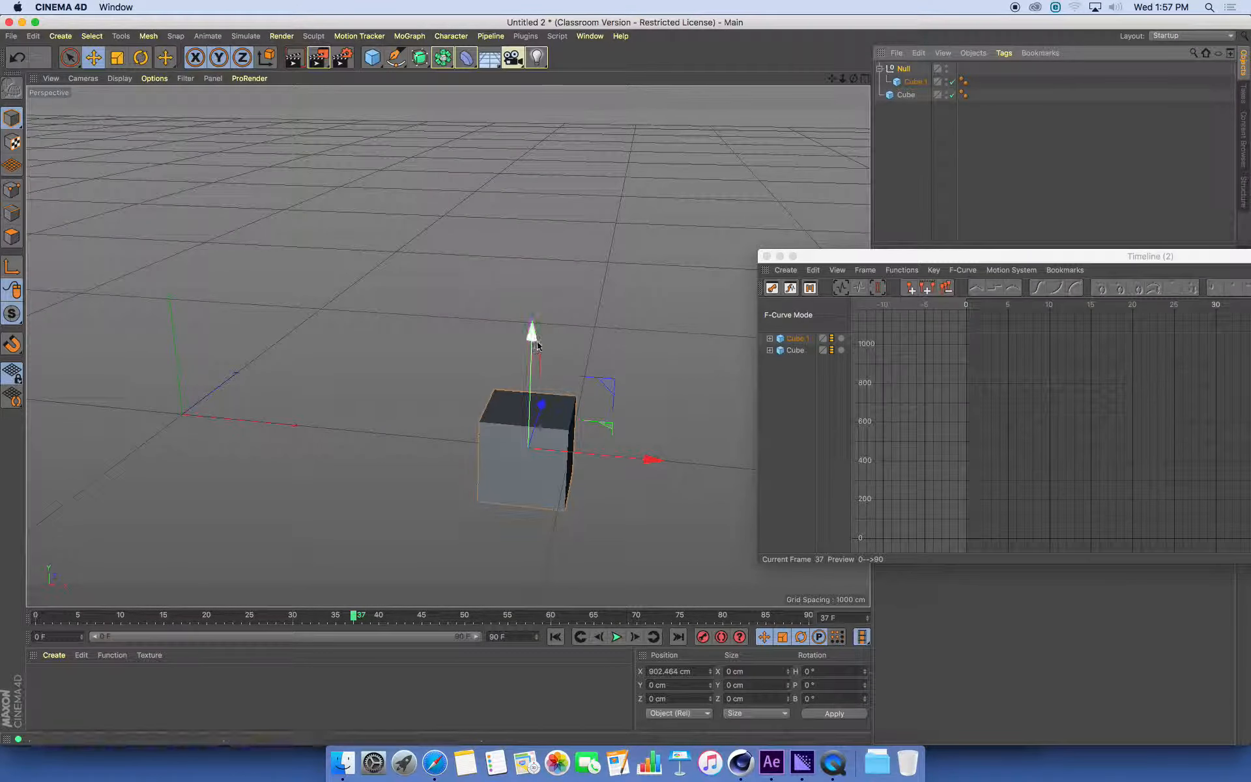
Raise the null with the copied cube to about 334 cm in Y and return the animation to frame 0
{"action": "left_click_drag", "start_coordinate": [532, 330], "coordinate": [539, 202]}
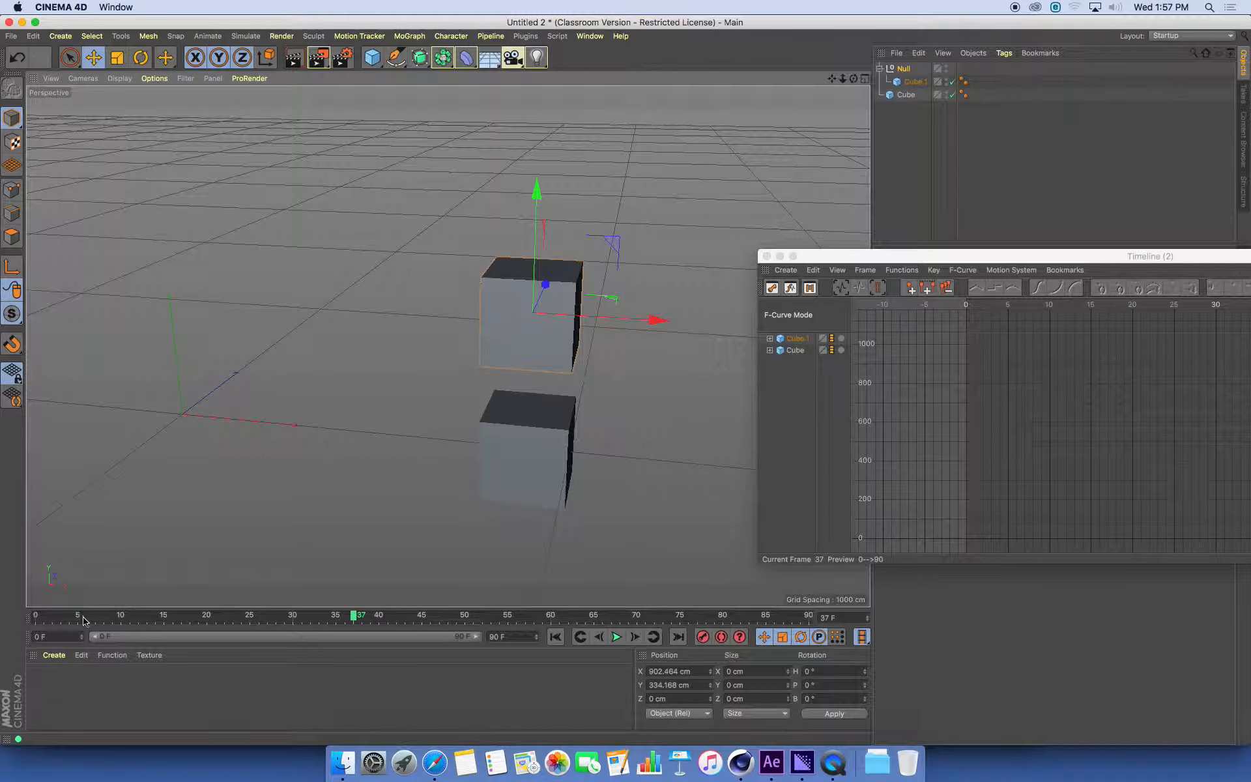
{"action": "left_click_drag", "start_coordinate": [78, 617], "coordinate": [35, 616]}
{"action": "left_click_drag", "start_coordinate": [359, 424], "coordinate": [367, 417], "text": "alt"}
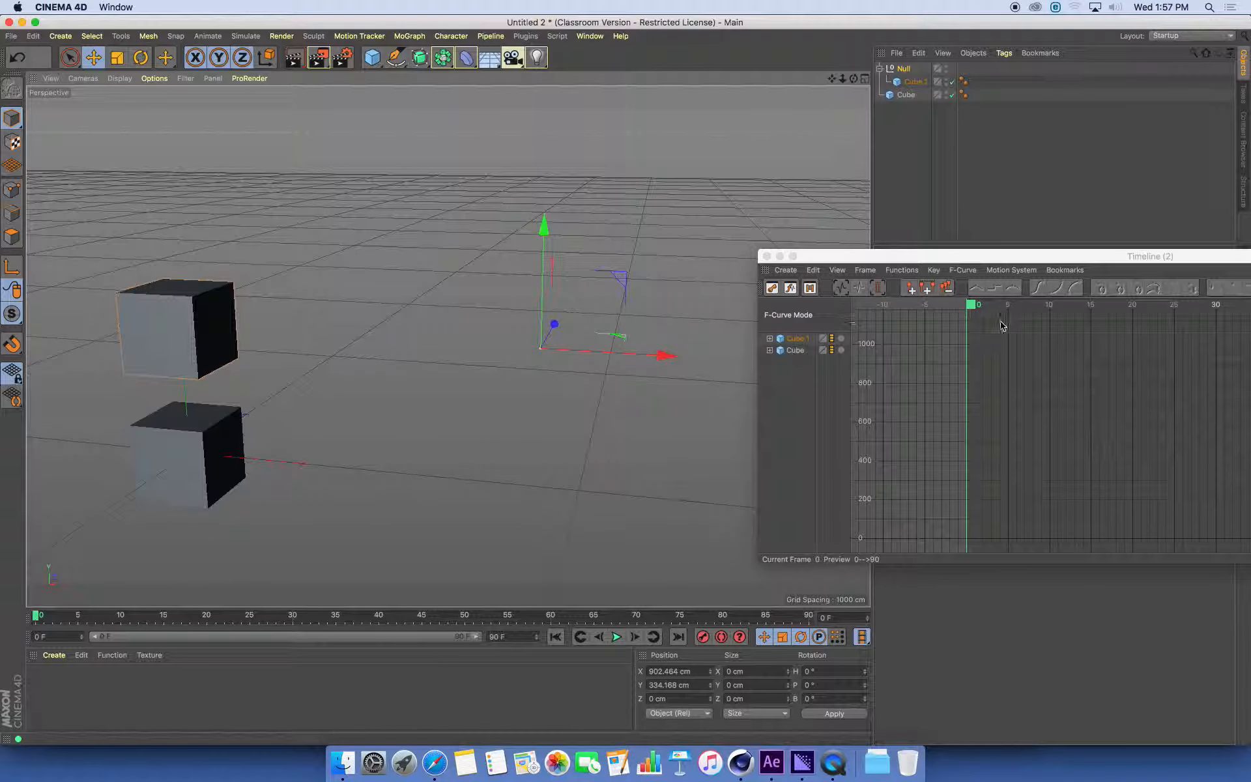
Play both cubes' animation from frame 0 beside the original cube's F-Curve, then stop it at frame 12
{"action": "left_click_drag", "start_coordinate": [975, 257], "coordinate": [950, 195]}
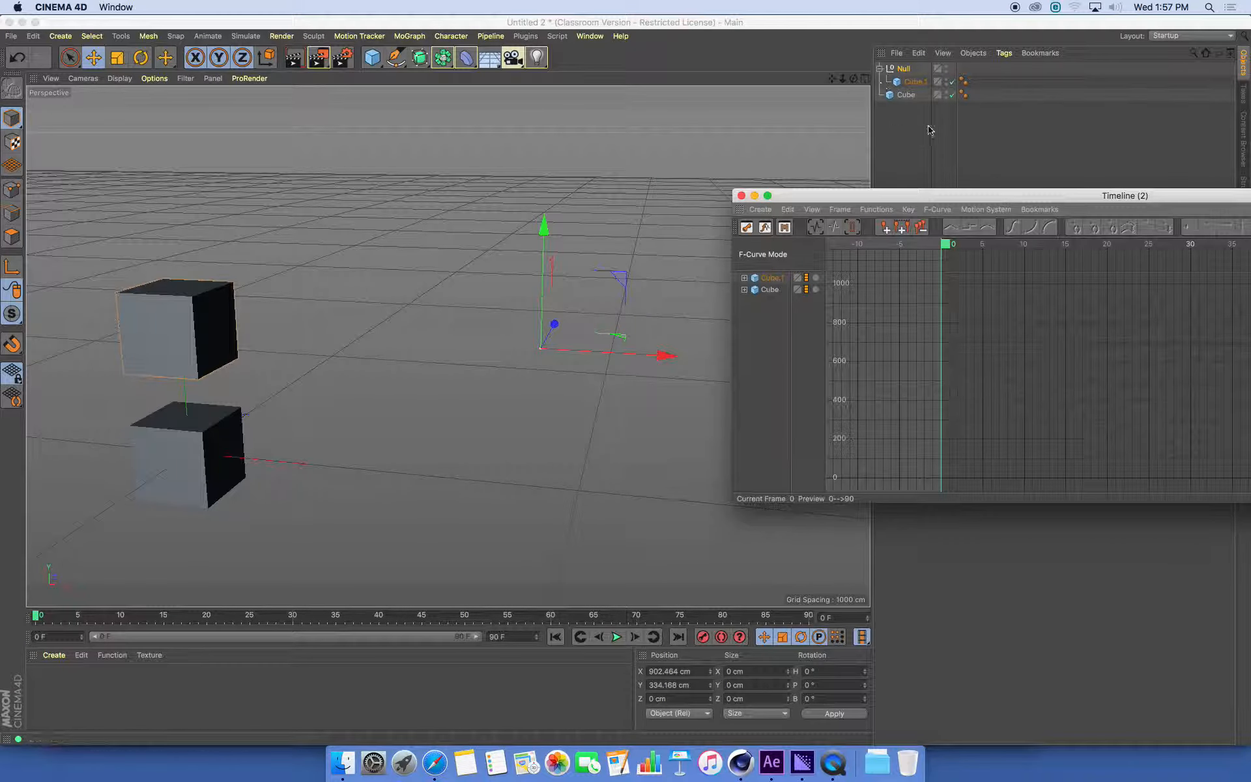
{"action": "left_click", "coordinate": [617, 637]}
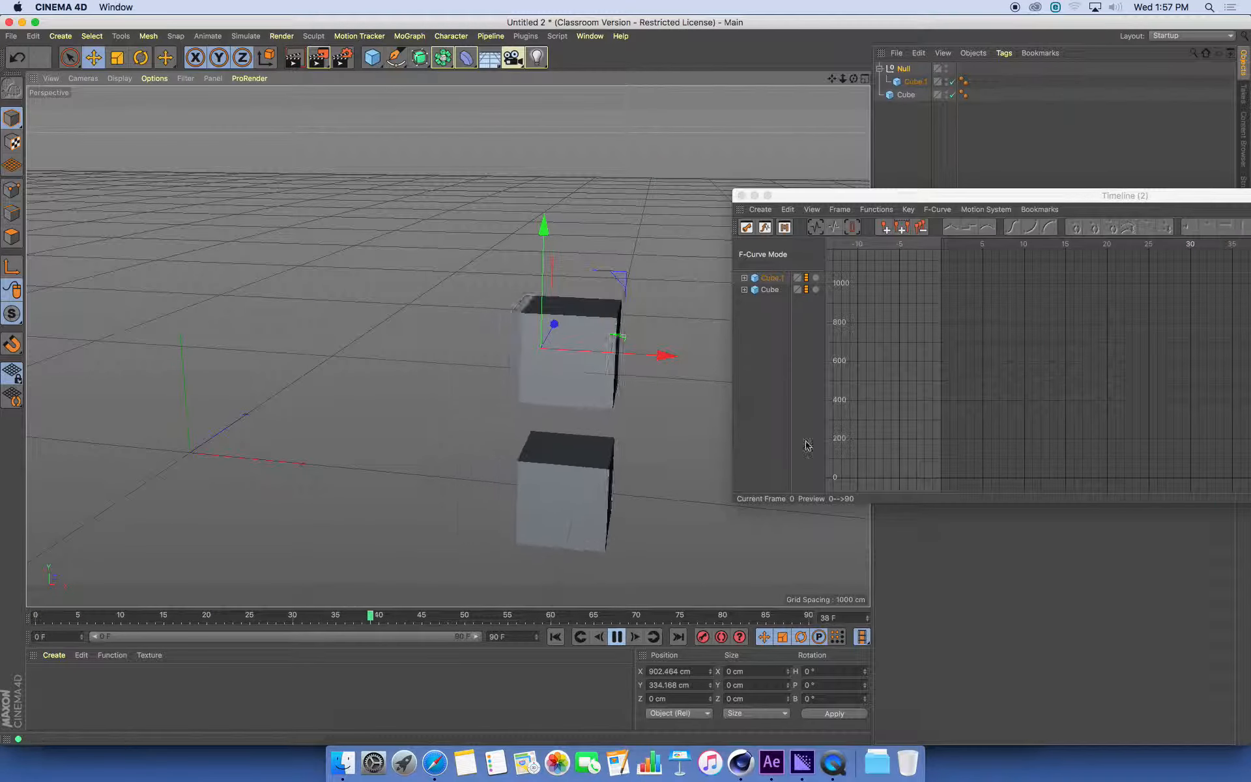
{"action": "left_click", "coordinate": [767, 291]}
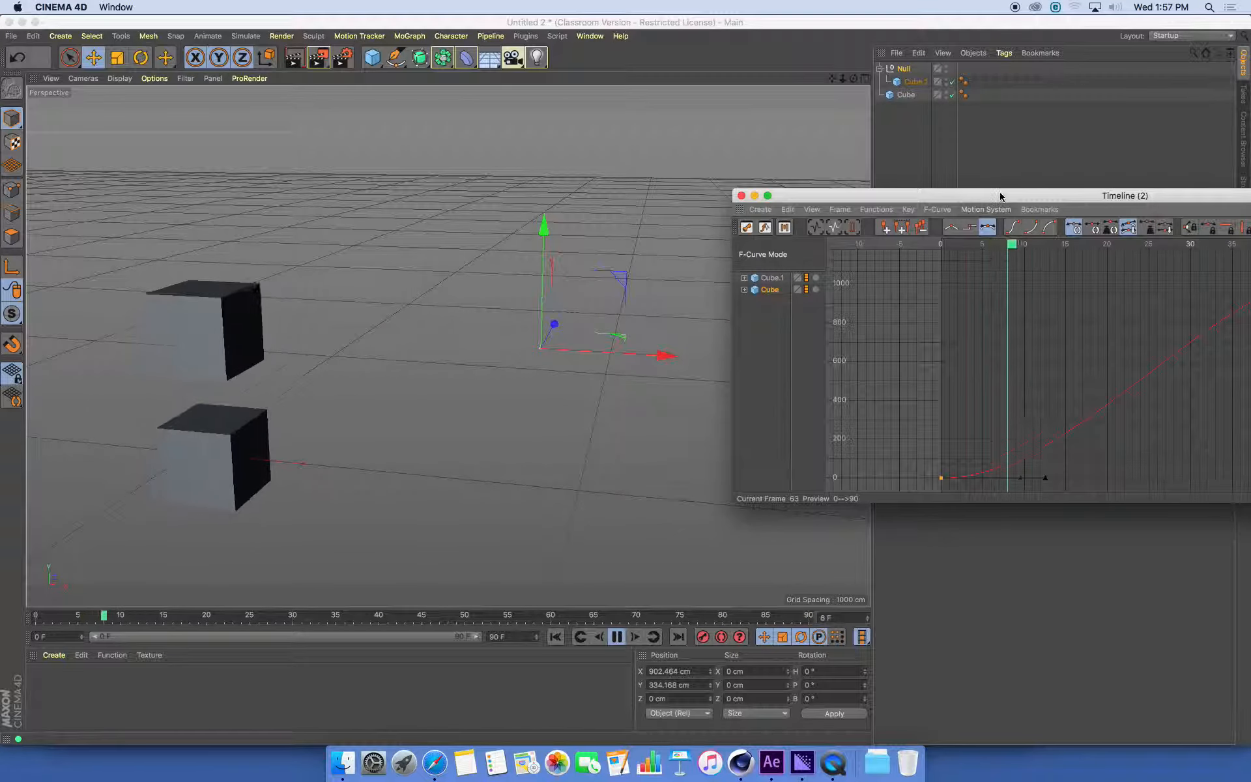
{"action": "left_click_drag", "start_coordinate": [1001, 196], "coordinate": [847, 67]}
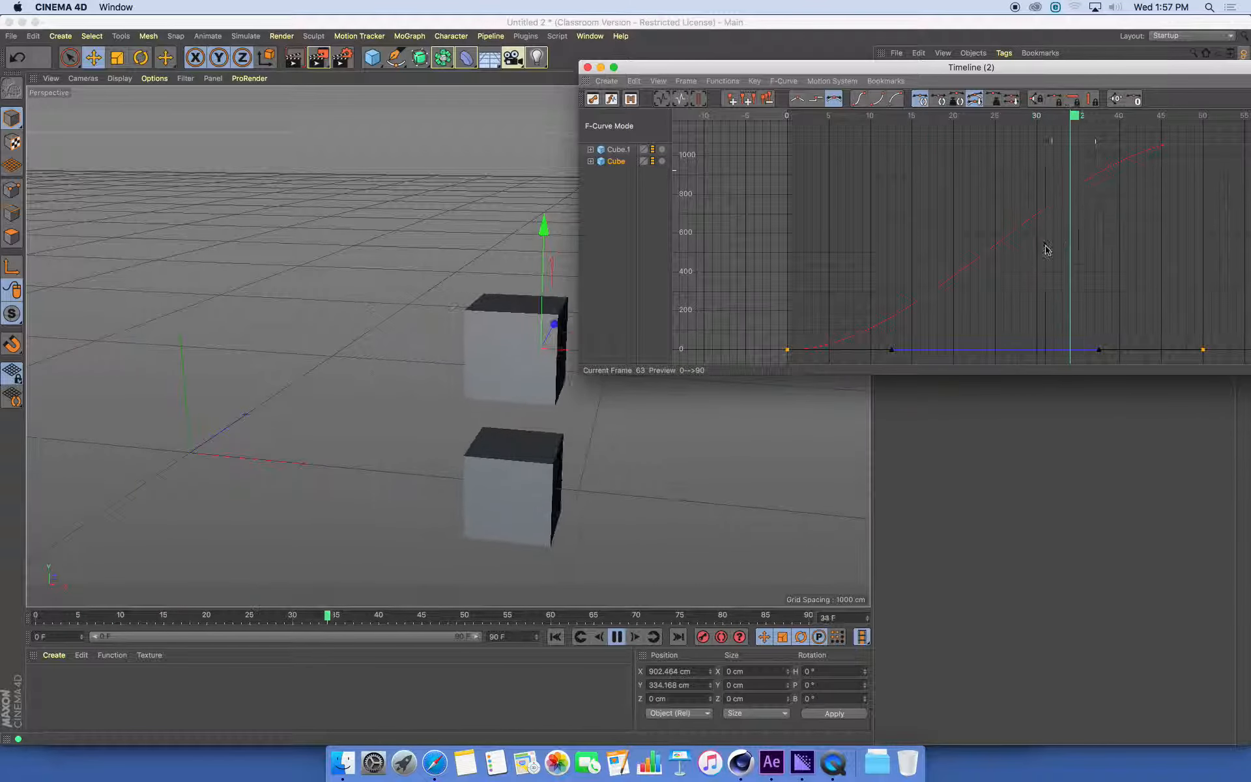
{"action": "left_click", "coordinate": [804, 247]}
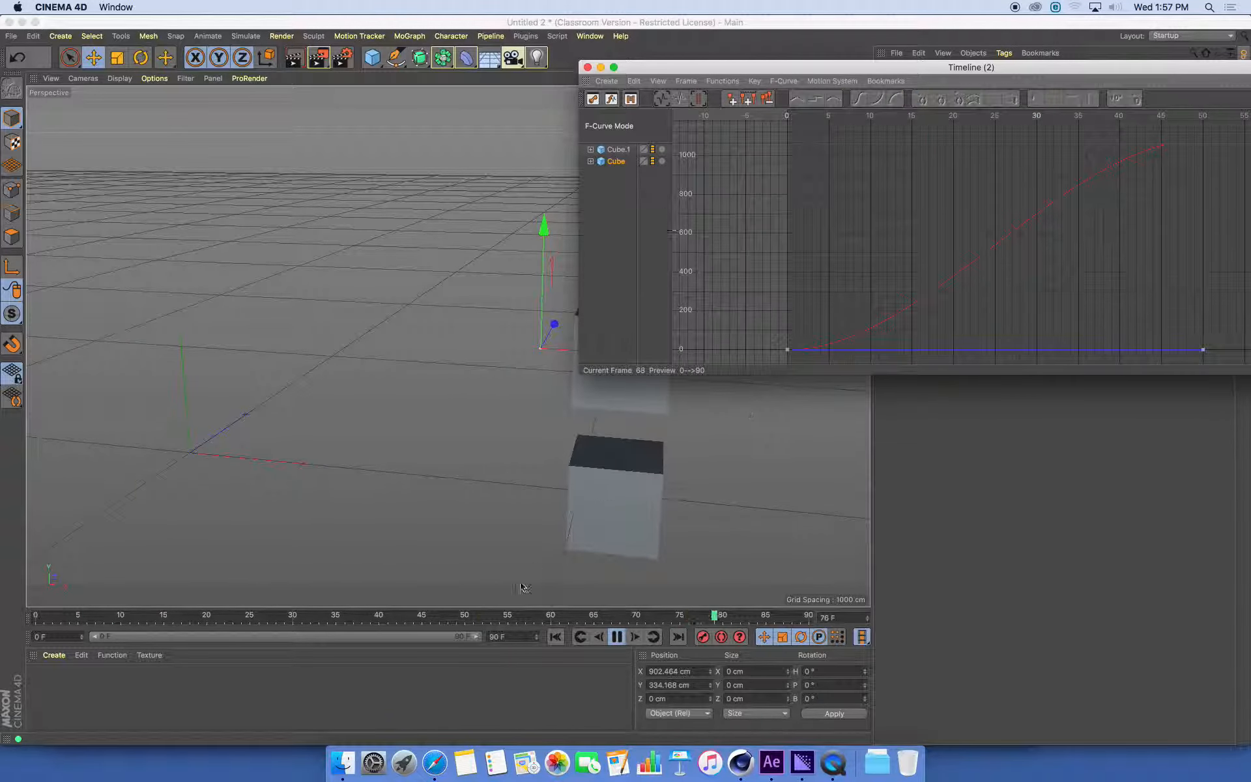
{"action": "left_click", "coordinate": [617, 637]}
Display Cube.1's curves in the F-Curve timeline and frame them from frame 0 to 50
{"action": "left_click", "coordinate": [631, 170]}
{"action": "left_click", "coordinate": [618, 149]}
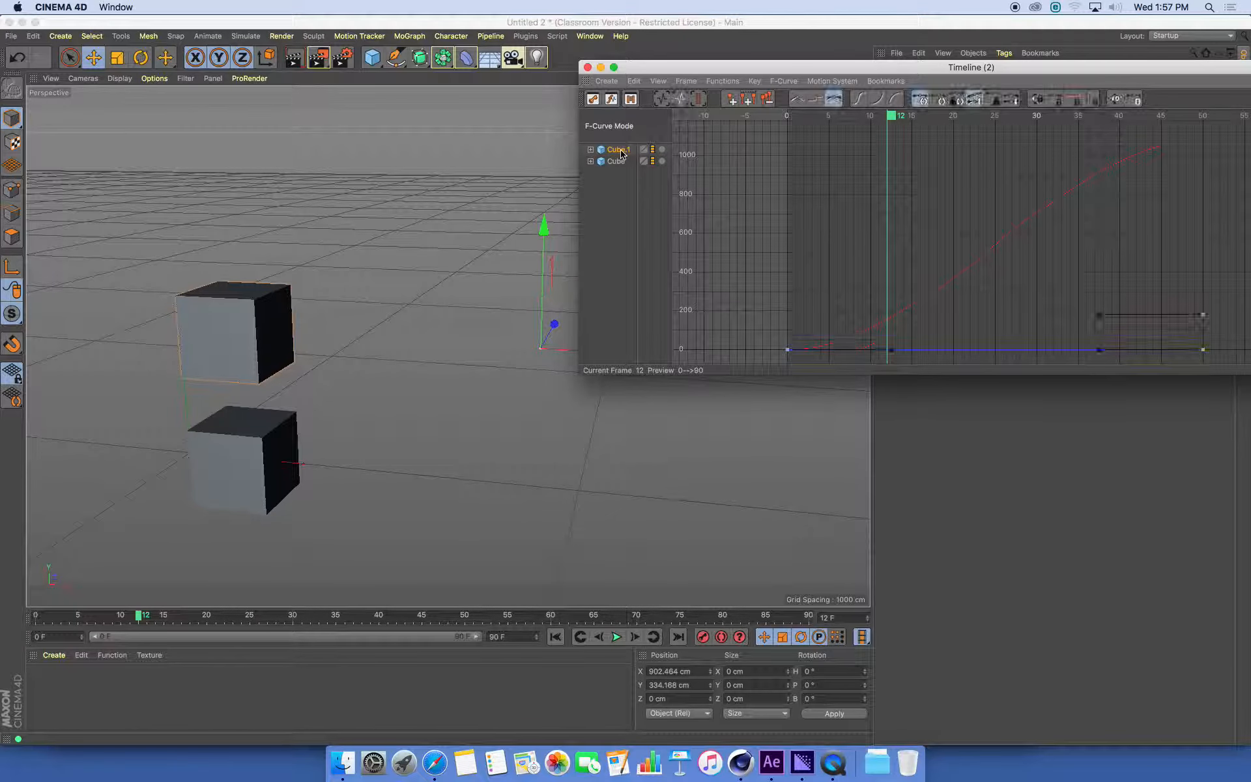
{"action": "key", "text": "h"}
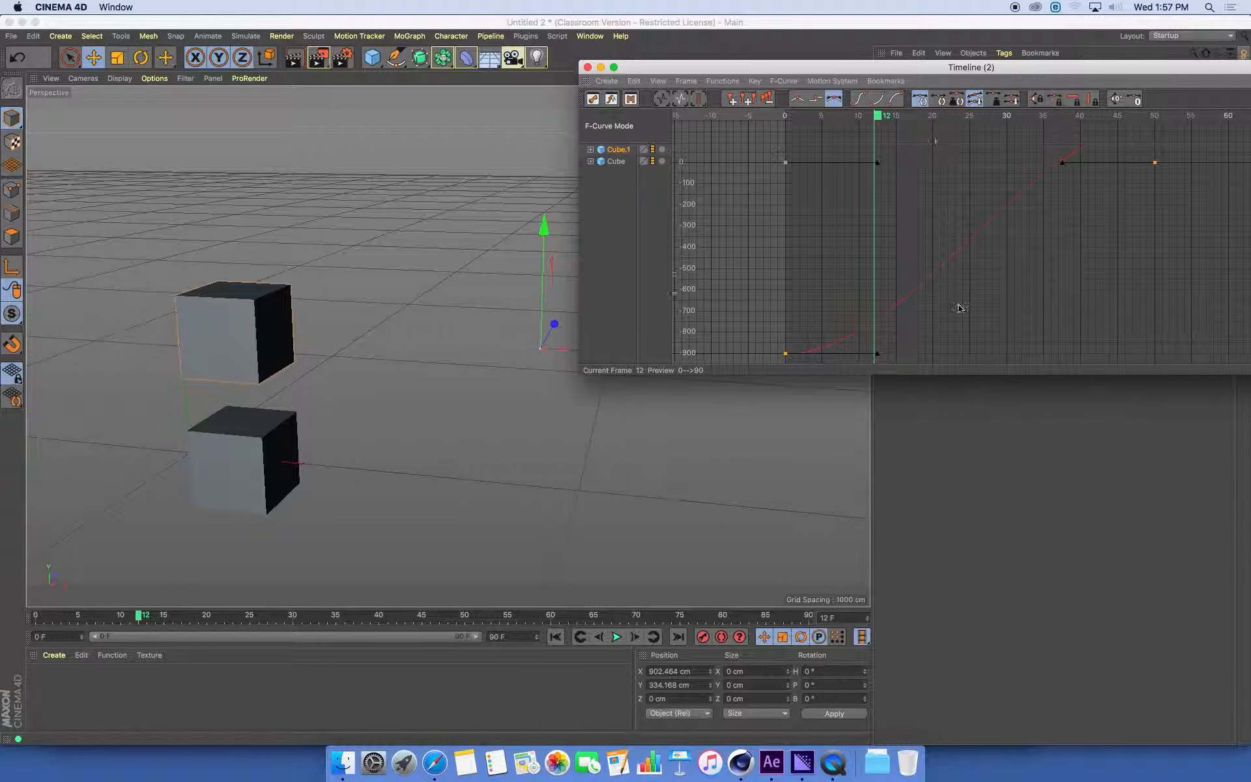
{"action": "right_click_drag", "start_coordinate": [1049, 266], "coordinate": [896, 283], "text": "alt"}
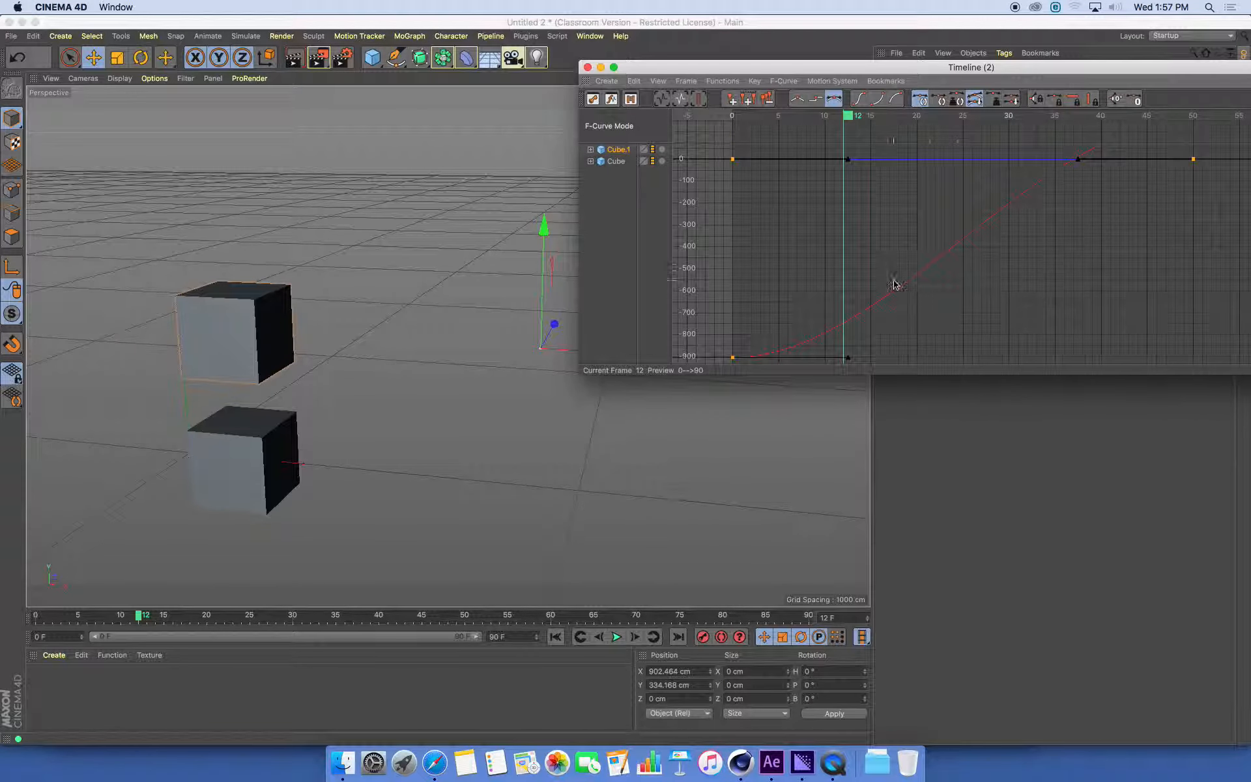
{"action": "mouse_move", "coordinate": [988, 250]}
{"action": "right_mouse_down", "text": "alt"}
{"action": "mouse_move", "coordinate": [964, 254]}
{"action": "mouse_move", "coordinate": [995, 256]}
{"action": "right_mouse_up", "text": "alt"}
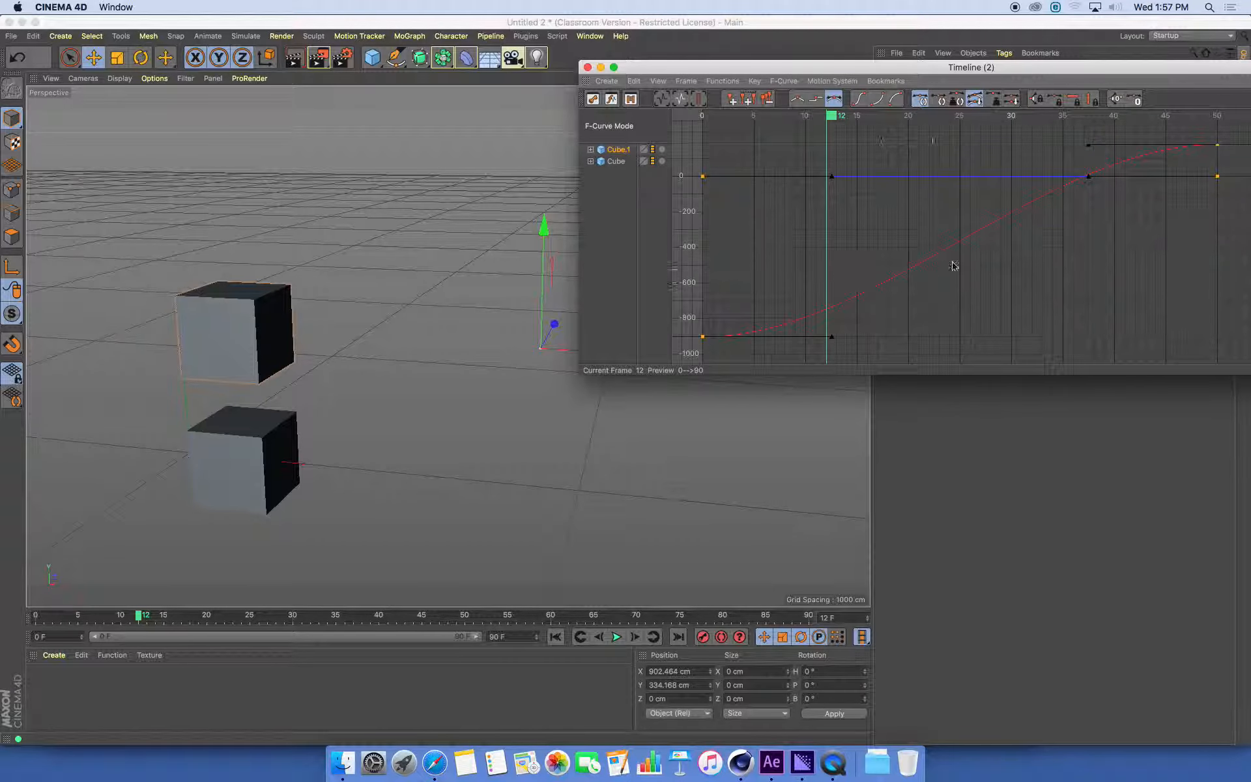
{"action": "mouse_move", "coordinate": [995, 256]}
{"action": "middle_mouse_down", "text": "alt"}
{"action": "mouse_move", "coordinate": [954, 273]}
{"action": "mouse_move", "coordinate": [1101, 274]}
{"action": "mouse_move", "coordinate": [1085, 303]}
{"action": "mouse_move", "coordinate": [1094, 270]}
{"action": "mouse_move", "coordinate": [1041, 270]}
{"action": "mouse_move", "coordinate": [922, 208]}
{"action": "mouse_move", "coordinate": [976, 248]}
{"action": "middle_mouse_up", "text": "alt"}
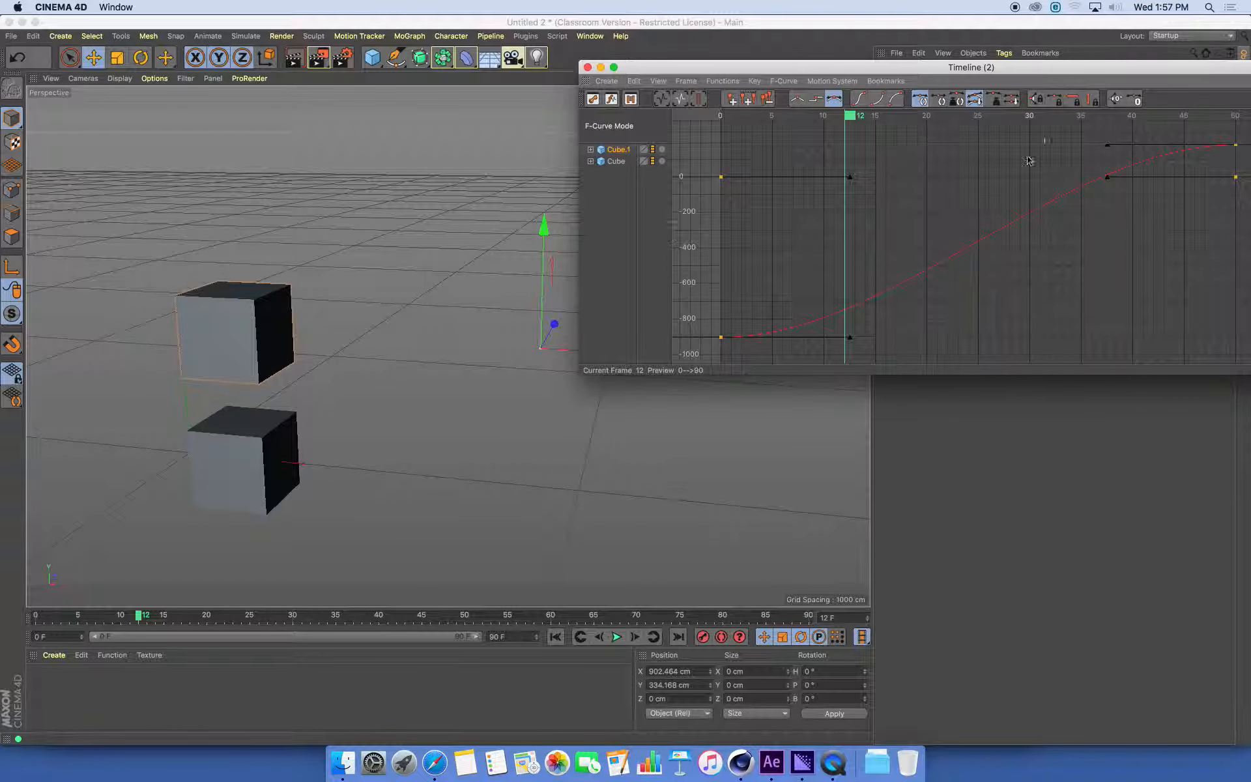
{"action": "left_click_drag", "start_coordinate": [1001, 69], "coordinate": [1028, 76]}
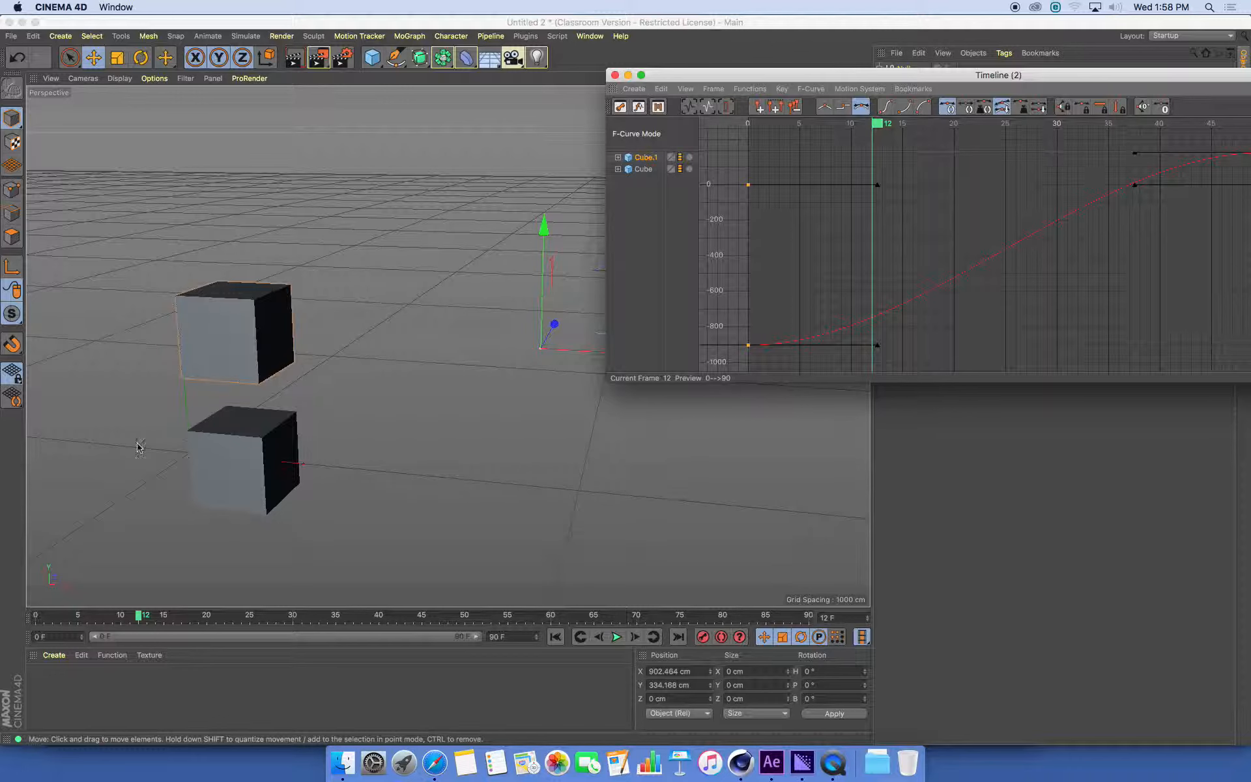
{"action": "left_click_drag", "start_coordinate": [1036, 76], "coordinate": [934, 77]}
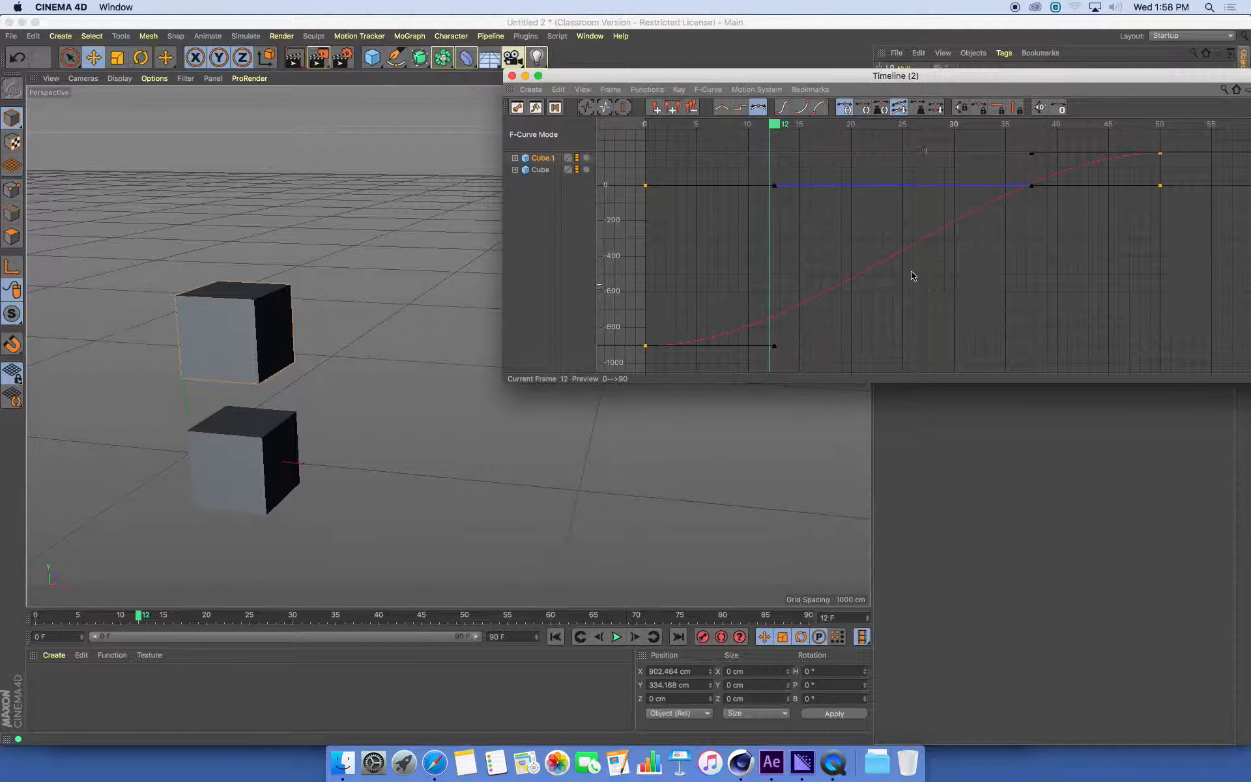
Expand Cube.1's tracks in the F-Curve timeline and examine its individual position, scale and rotation curves
{"action": "left_click", "coordinate": [906, 249]}
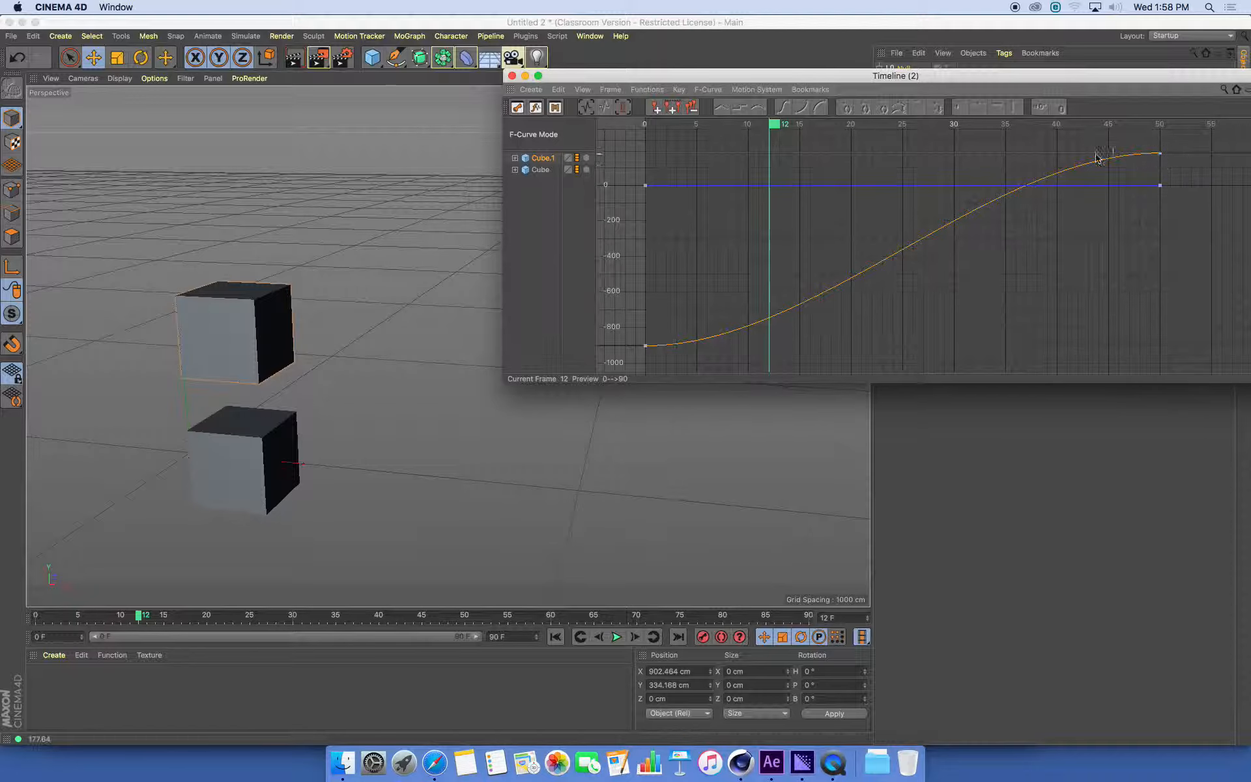
{"action": "left_click", "coordinate": [515, 158]}
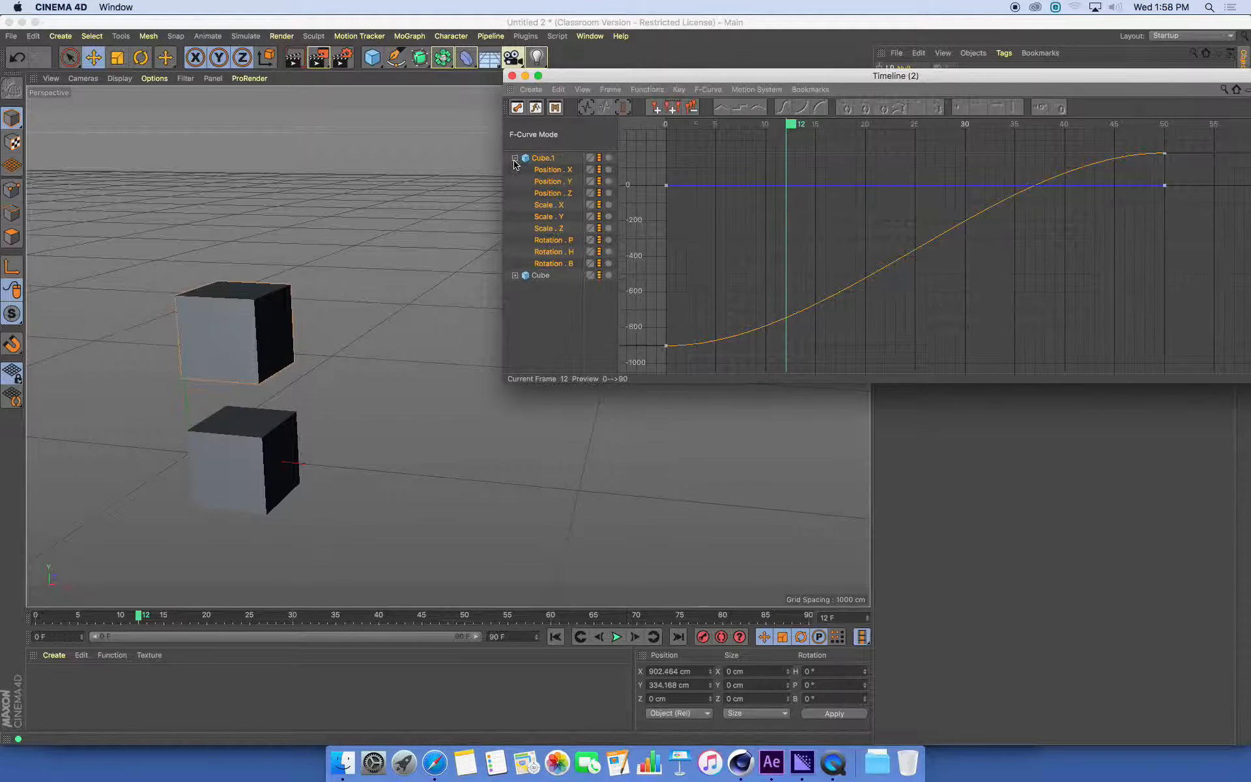
{"action": "left_click", "coordinate": [554, 182]}
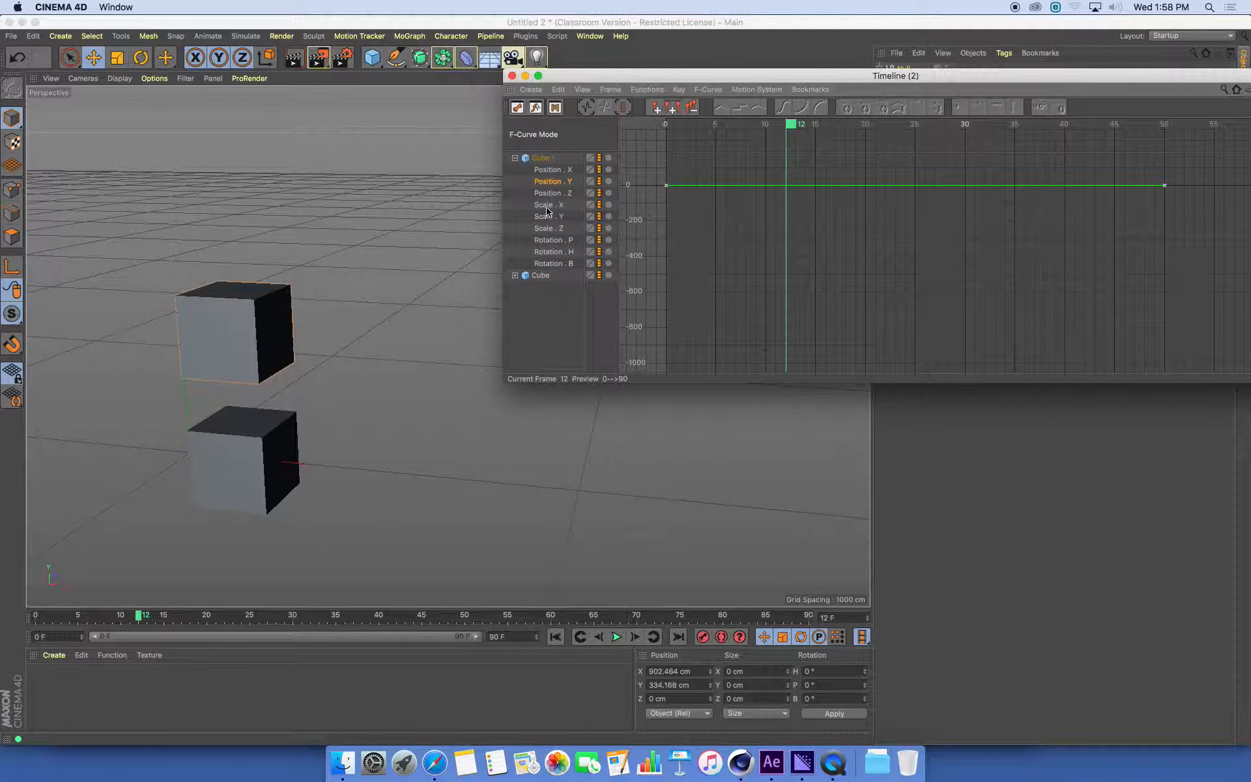
{"action": "left_click", "coordinate": [546, 208]}
{"action": "left_click", "coordinate": [546, 229]}
{"action": "left_click", "coordinate": [551, 252]}
{"action": "left_click", "coordinate": [557, 264]}
{"action": "left_click", "coordinate": [554, 174]}
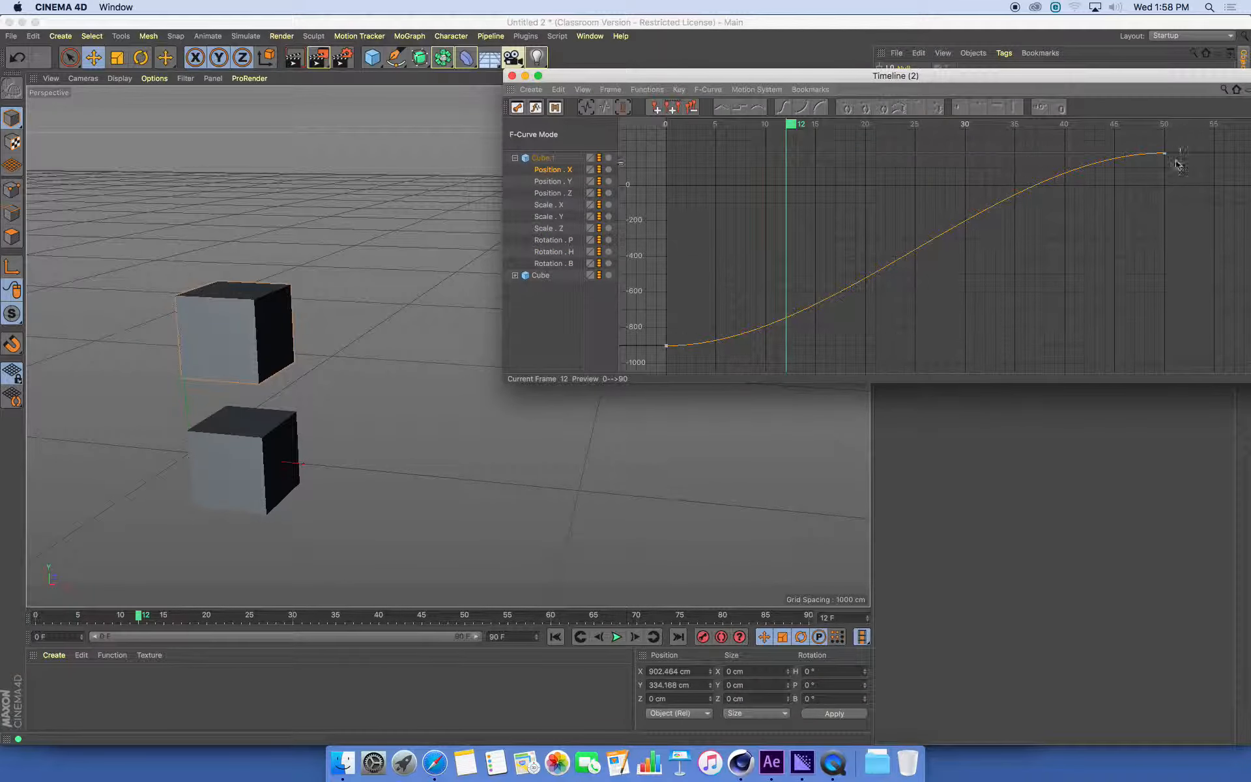
{"action": "left_click", "coordinate": [557, 182]}
{"action": "left_click", "coordinate": [556, 195]}
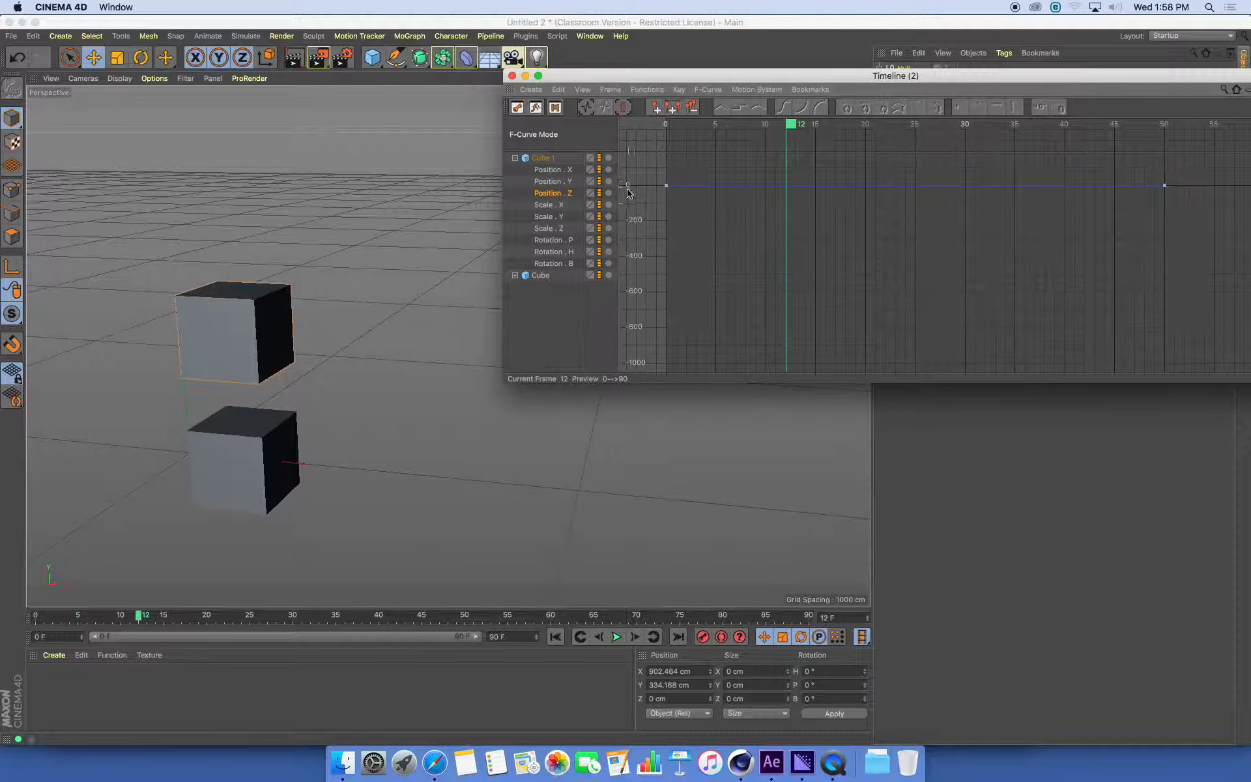
{"action": "left_click", "coordinate": [555, 182]}
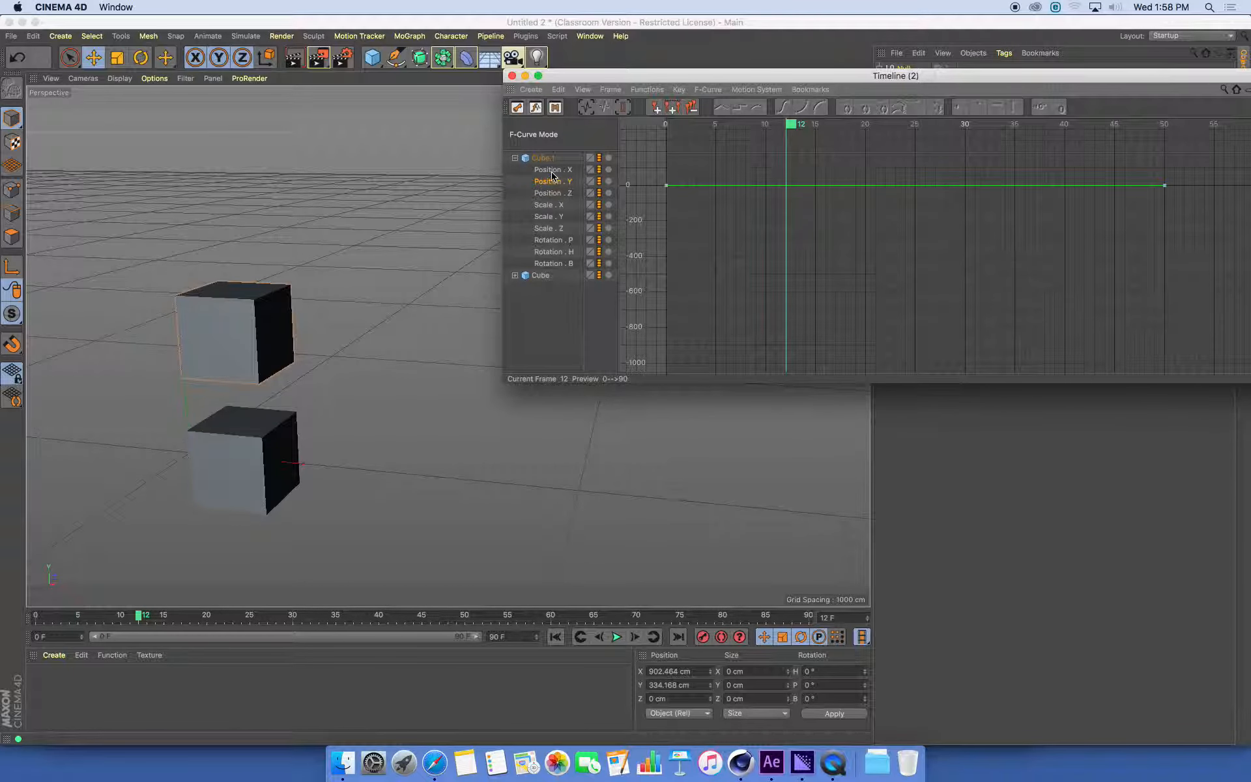
Set both keys of Cube.1's Position . X track to linear interpolation
{"action": "left_click", "coordinate": [554, 169]}
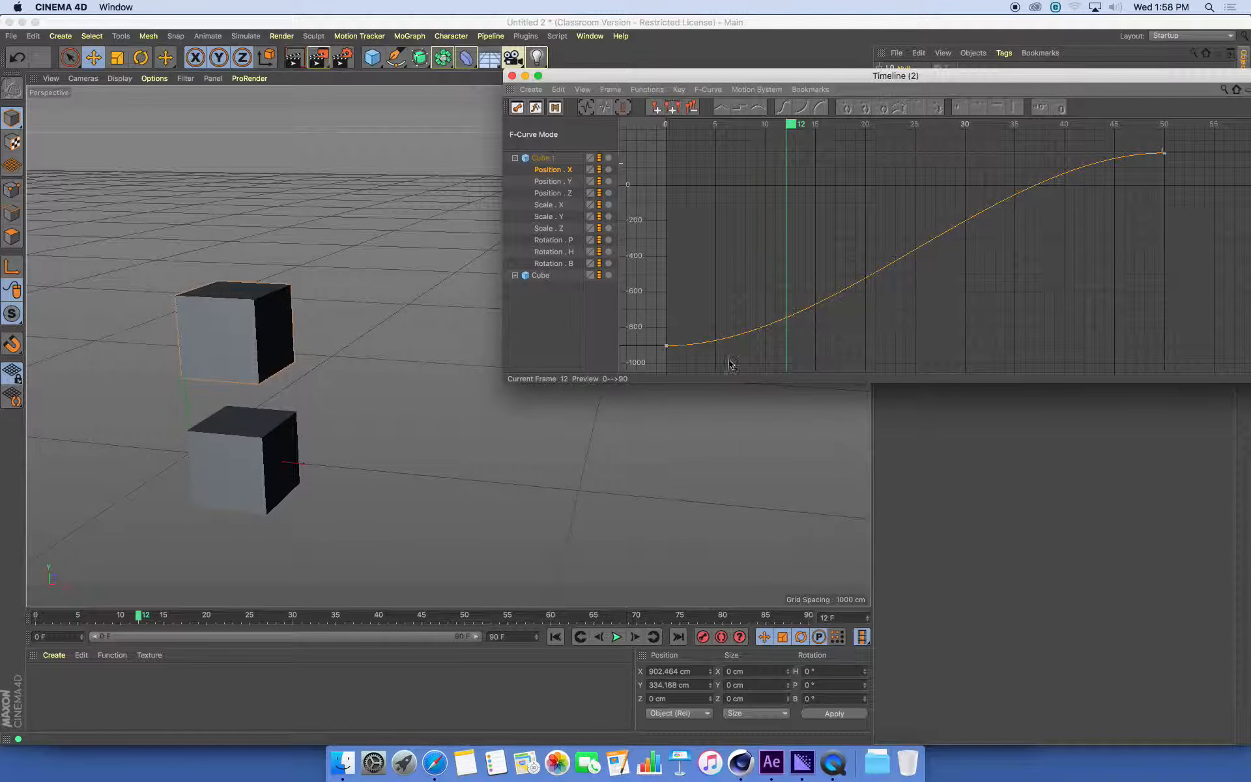
{"action": "left_click_drag", "start_coordinate": [656, 359], "coordinate": [1180, 120]}
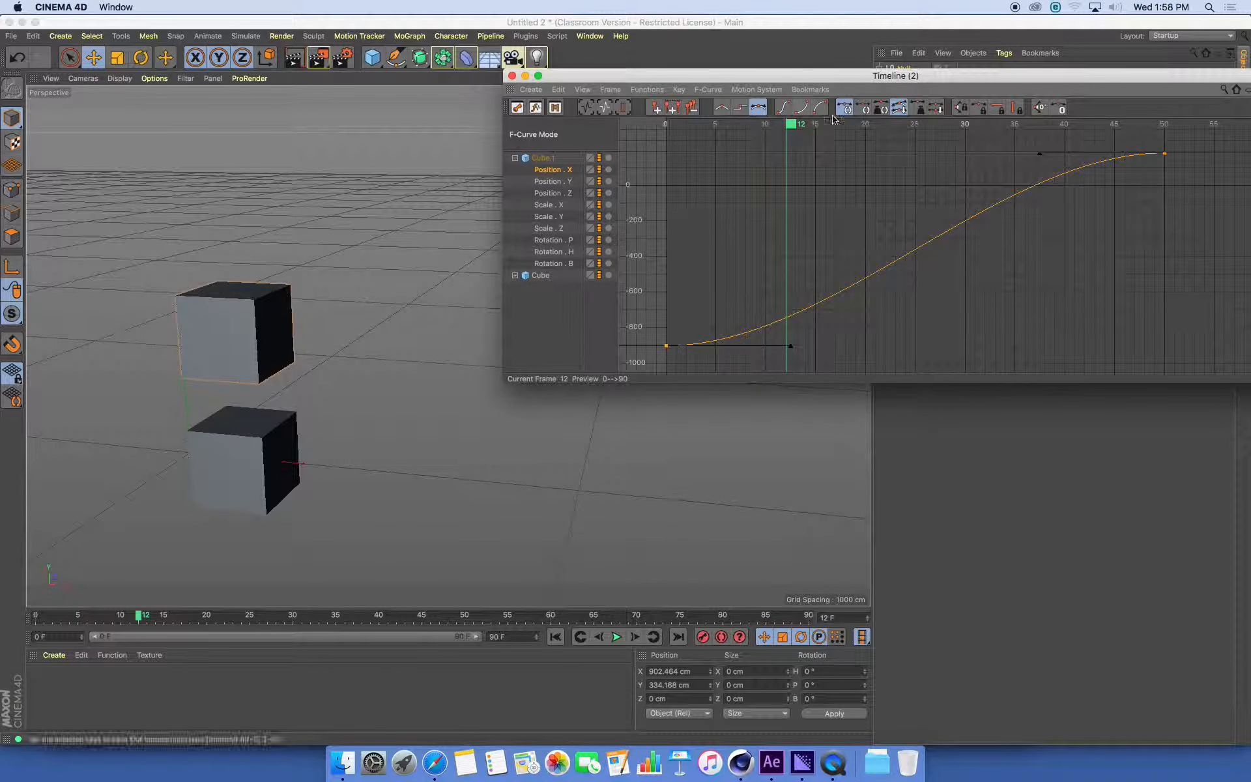
{"action": "left_click", "coordinate": [723, 110]}
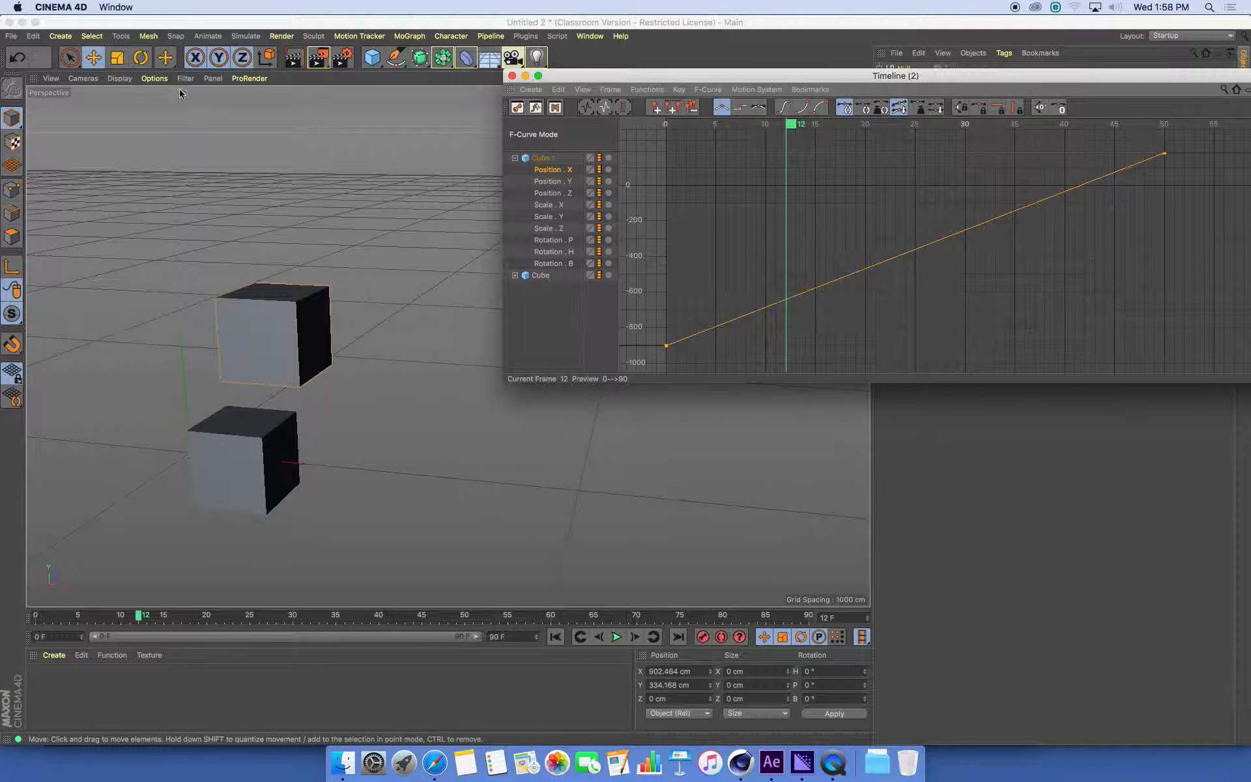
Change the viewport display to shaded objects with visible edge lines
{"action": "left_click", "coordinate": [156, 79]}
{"action": "mouse_move", "coordinate": [121, 80]}
{"action": "left_click", "coordinate": [139, 112]}
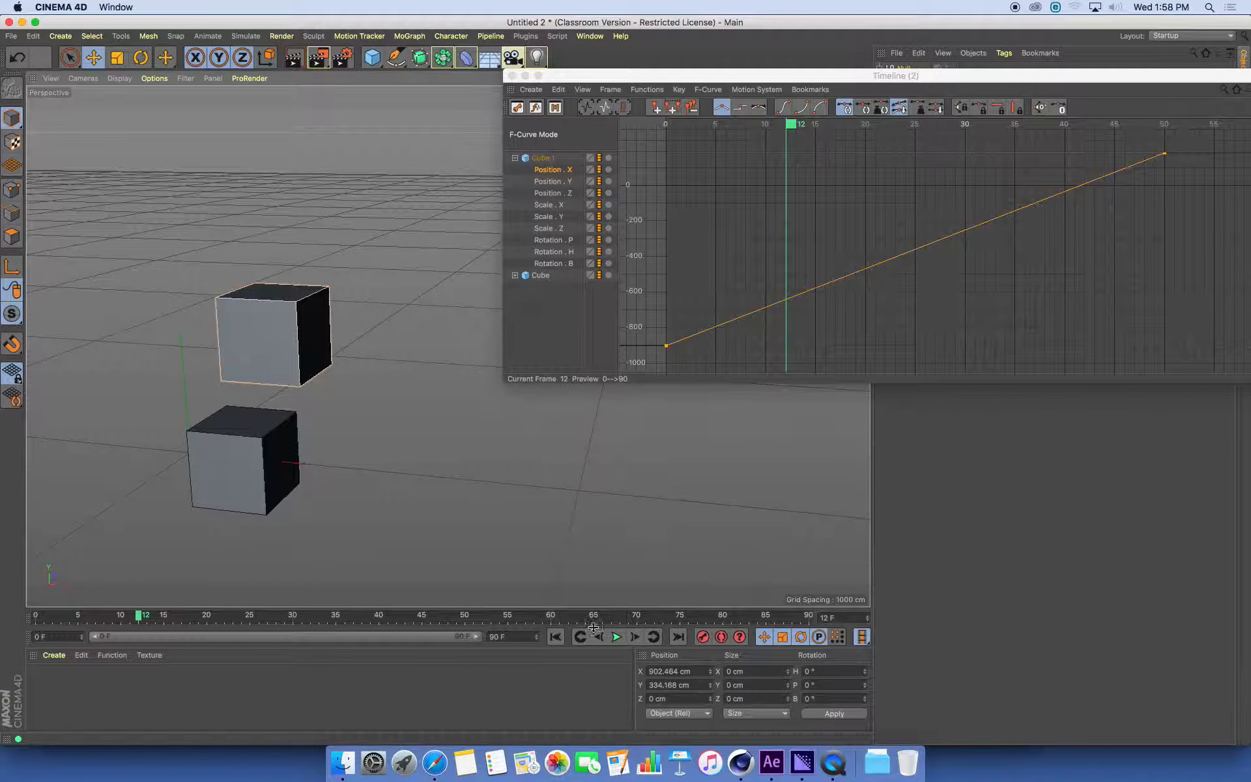
Play the animation from the first frame to compare the linear Cube.1 with the eased Cube
{"action": "left_click", "coordinate": [555, 637]}
{"action": "left_click", "coordinate": [616, 637]}
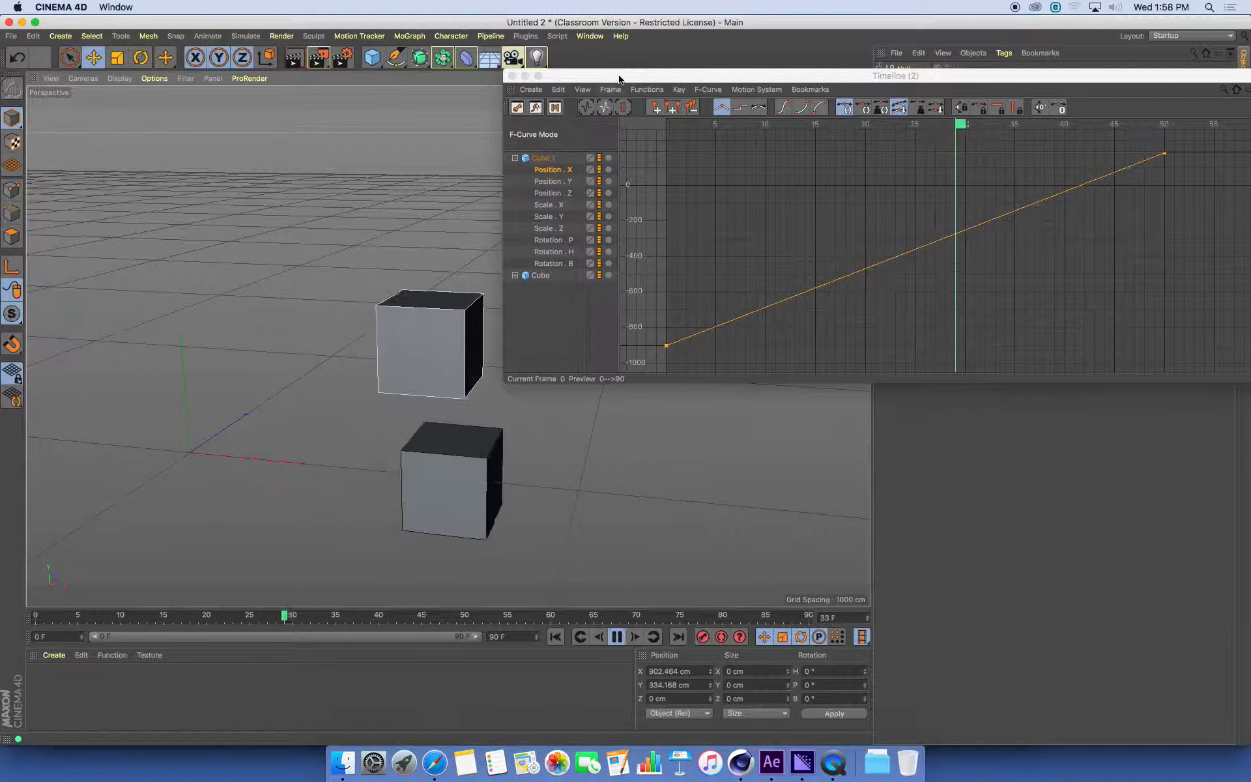
{"action": "left_click_drag", "start_coordinate": [619, 80], "coordinate": [951, 47]}
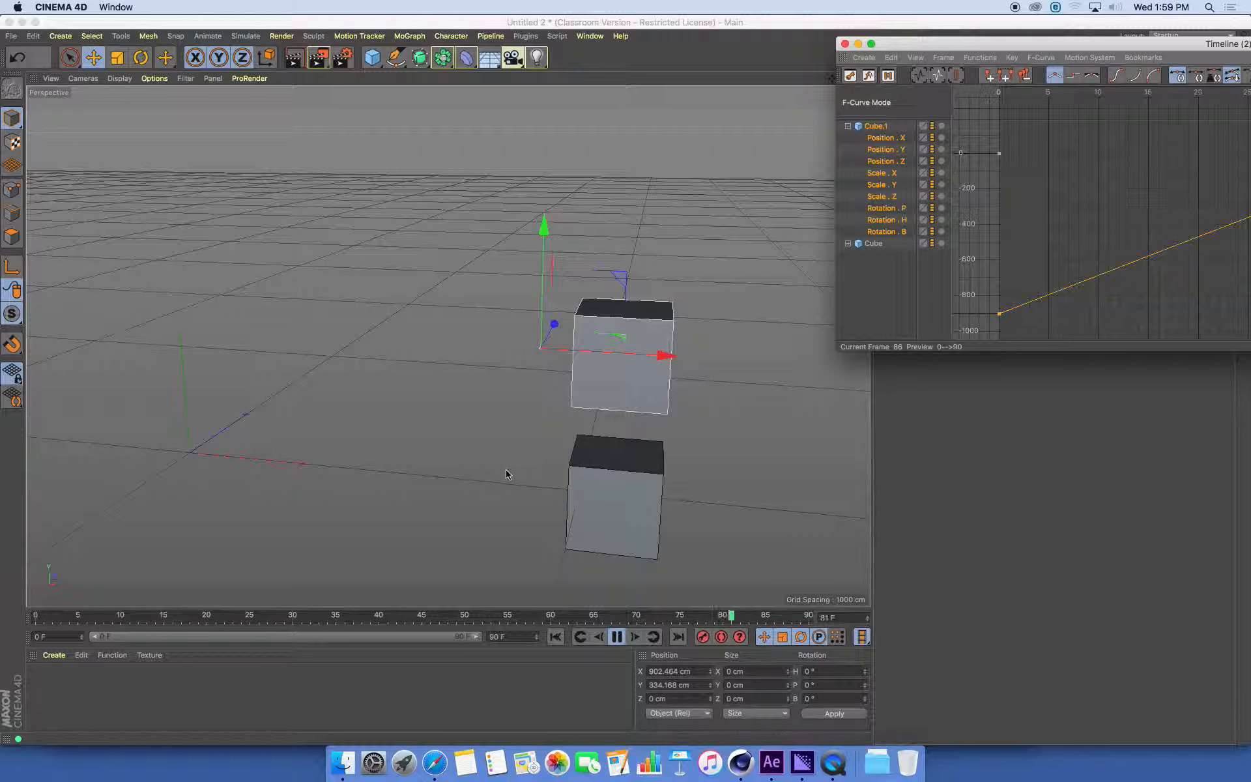
{"action": "left_click_drag", "start_coordinate": [1071, 48], "coordinate": [886, 26]}
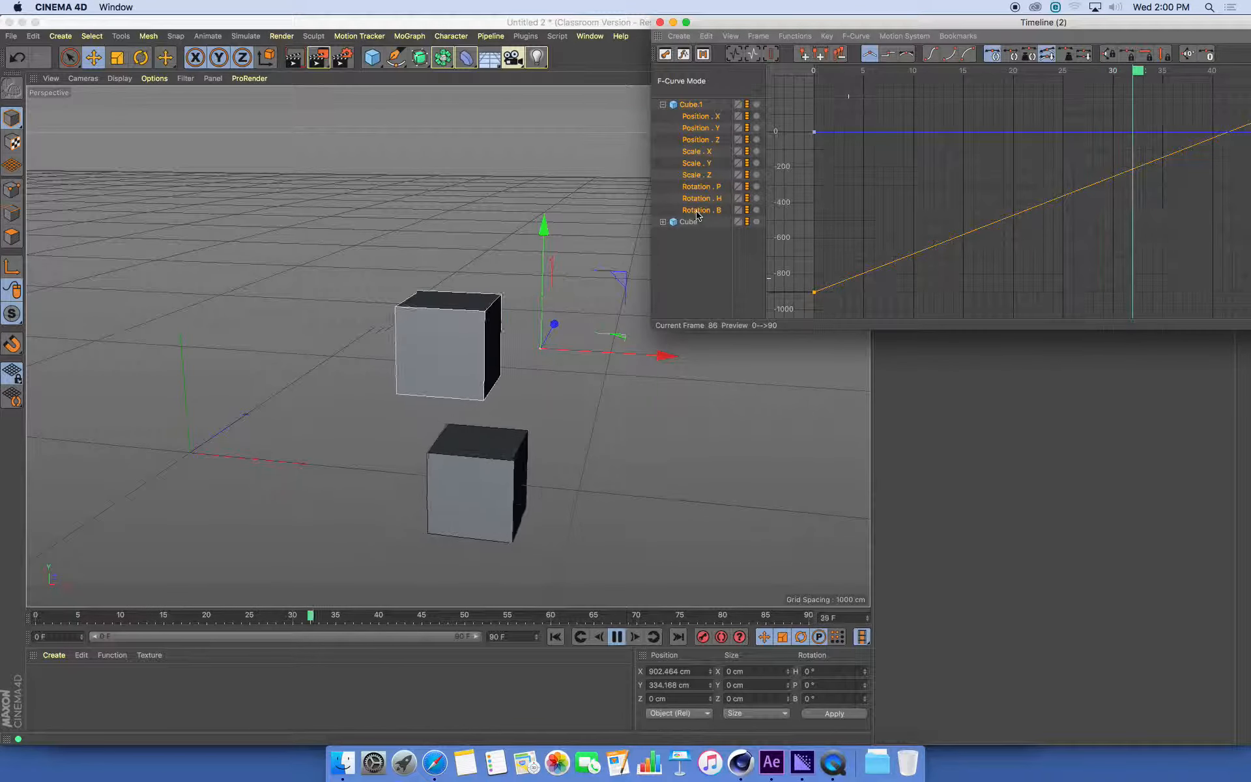
Expand Cube's tracks, frame its Position . X curve in the F-Curve timeline and stop playback
{"action": "left_click", "coordinate": [663, 222]}
{"action": "left_click", "coordinate": [704, 234]}
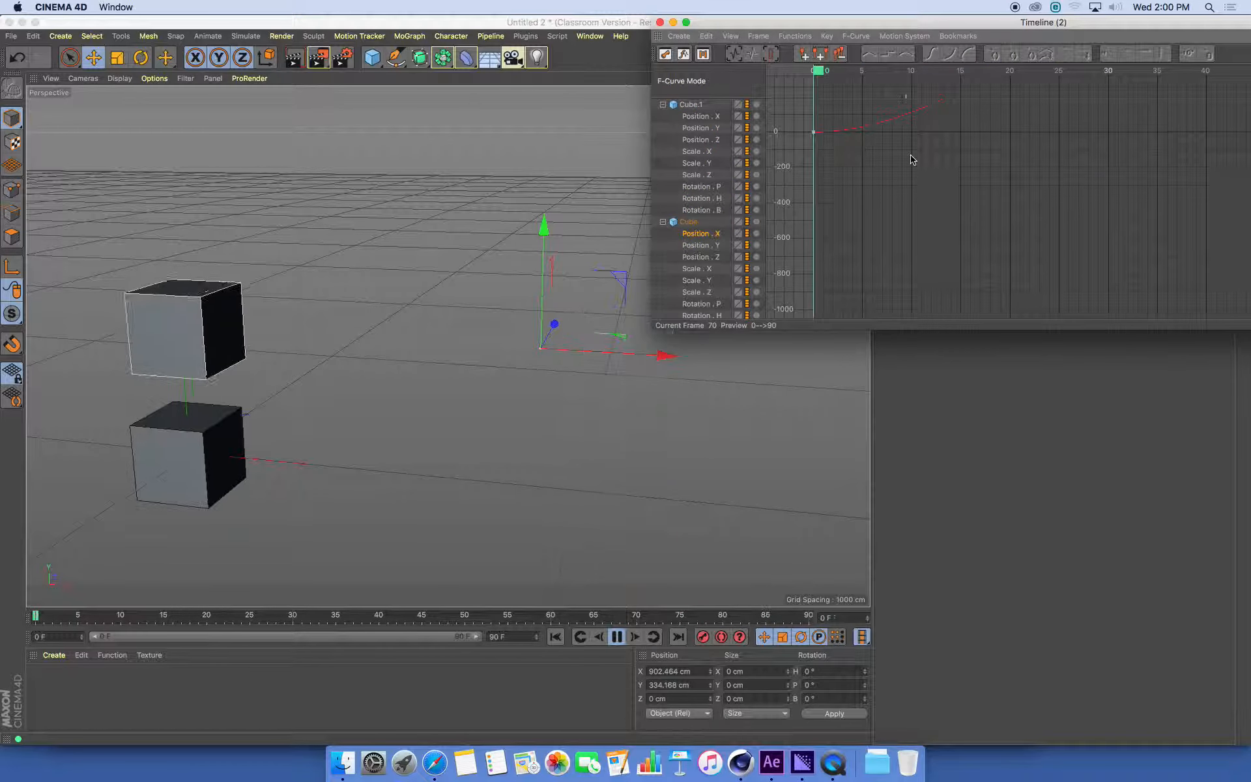
{"action": "key", "text": "h"}
{"action": "left_click_drag", "start_coordinate": [998, 24], "coordinate": [794, 25]}
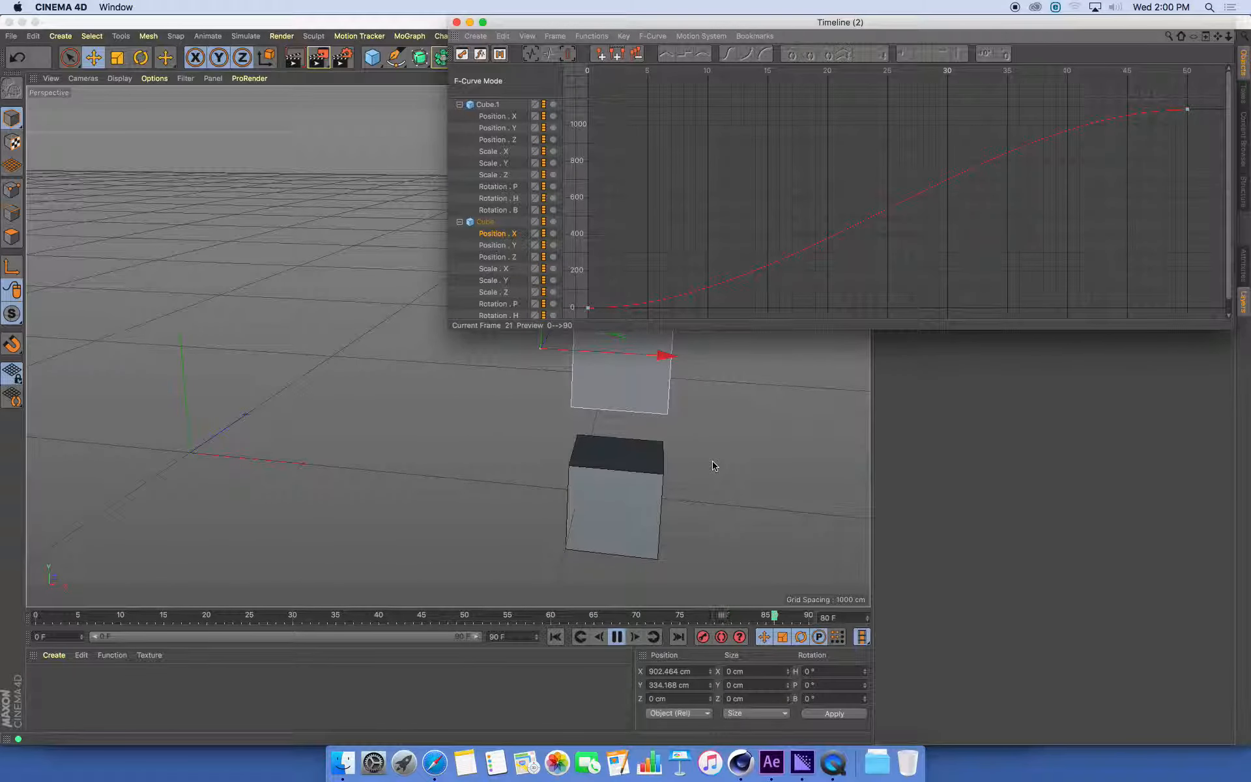
{"action": "left_click", "coordinate": [617, 643]}
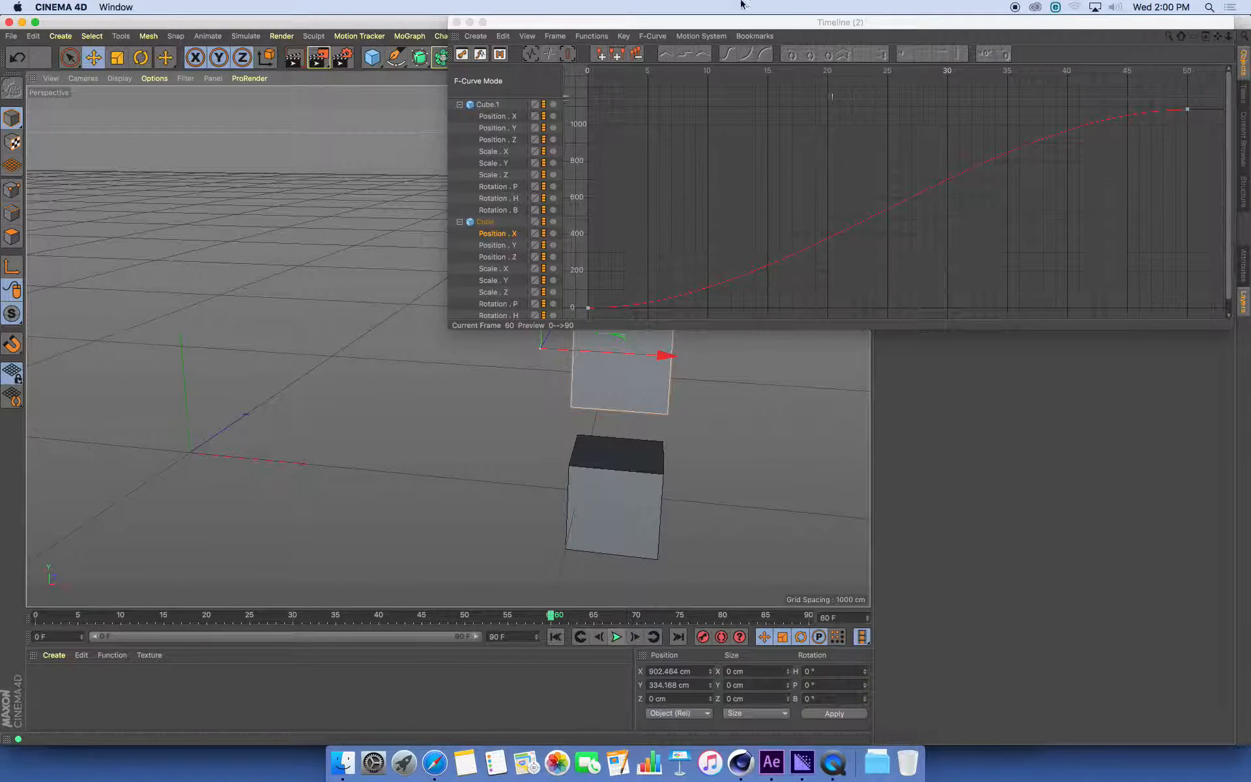
Duplicate the null holding Cube.1 and raise the copy to about 686 cm in Y
{"action": "left_click", "coordinate": [457, 23]}
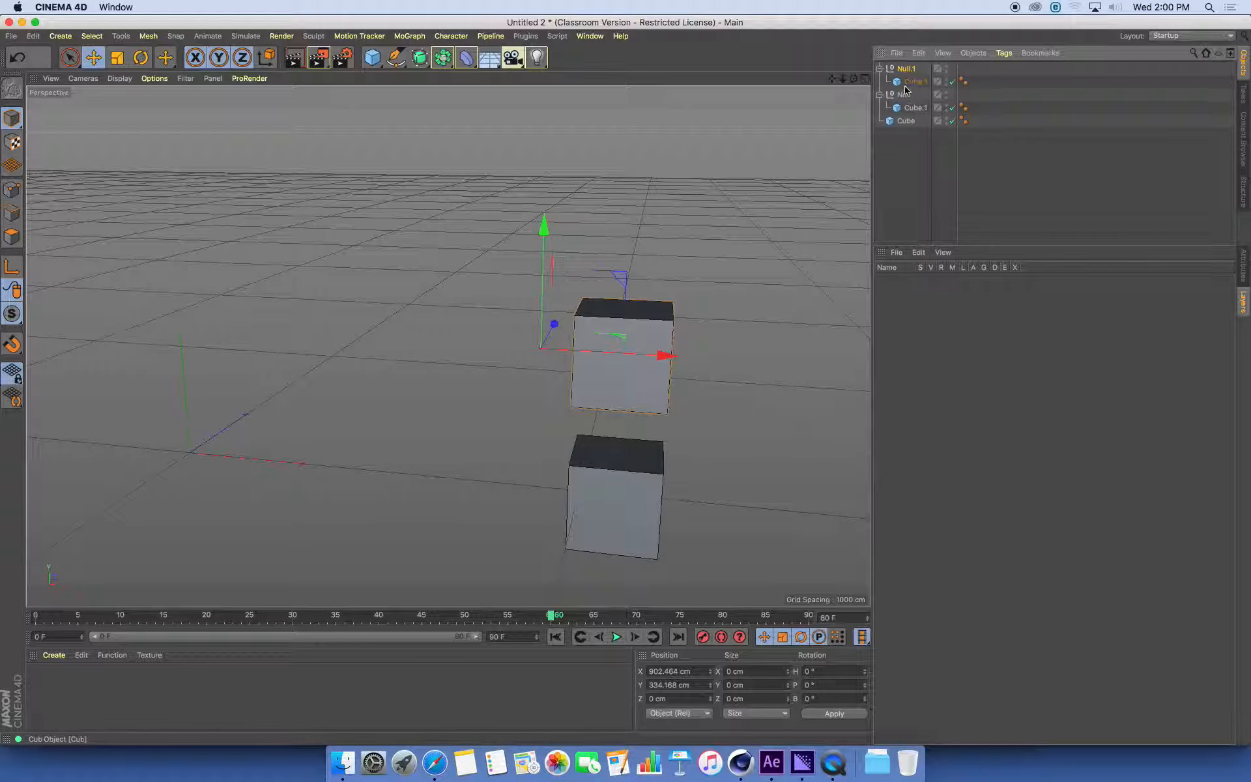
{"action": "left_click_drag", "start_coordinate": [544, 228], "coordinate": [546, 70]}
{"action": "scroll", "coordinate": [639, 354], "scroll_direction": "down", "scroll_amount": 4}
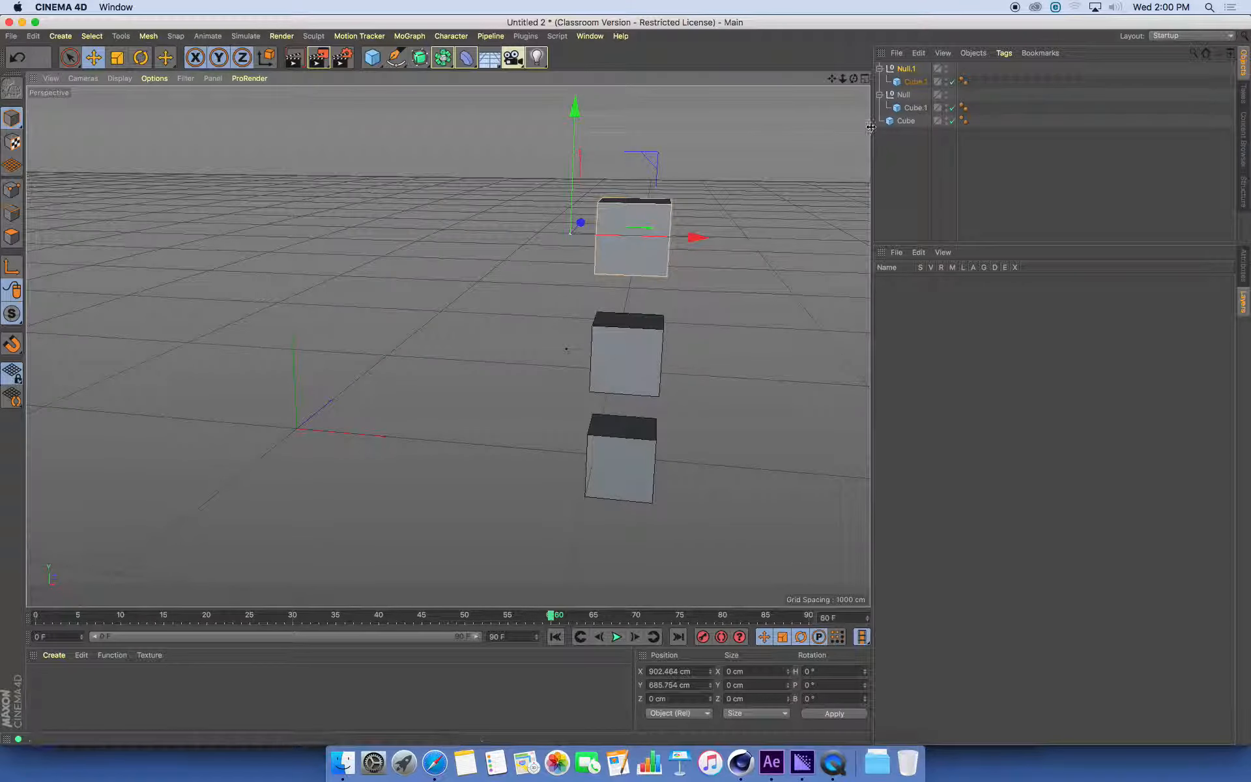
Open the F-Curve timeline for the copied cube inside Null.1, placed below that cube in the viewport
{"action": "left_click", "coordinate": [642, 235]}
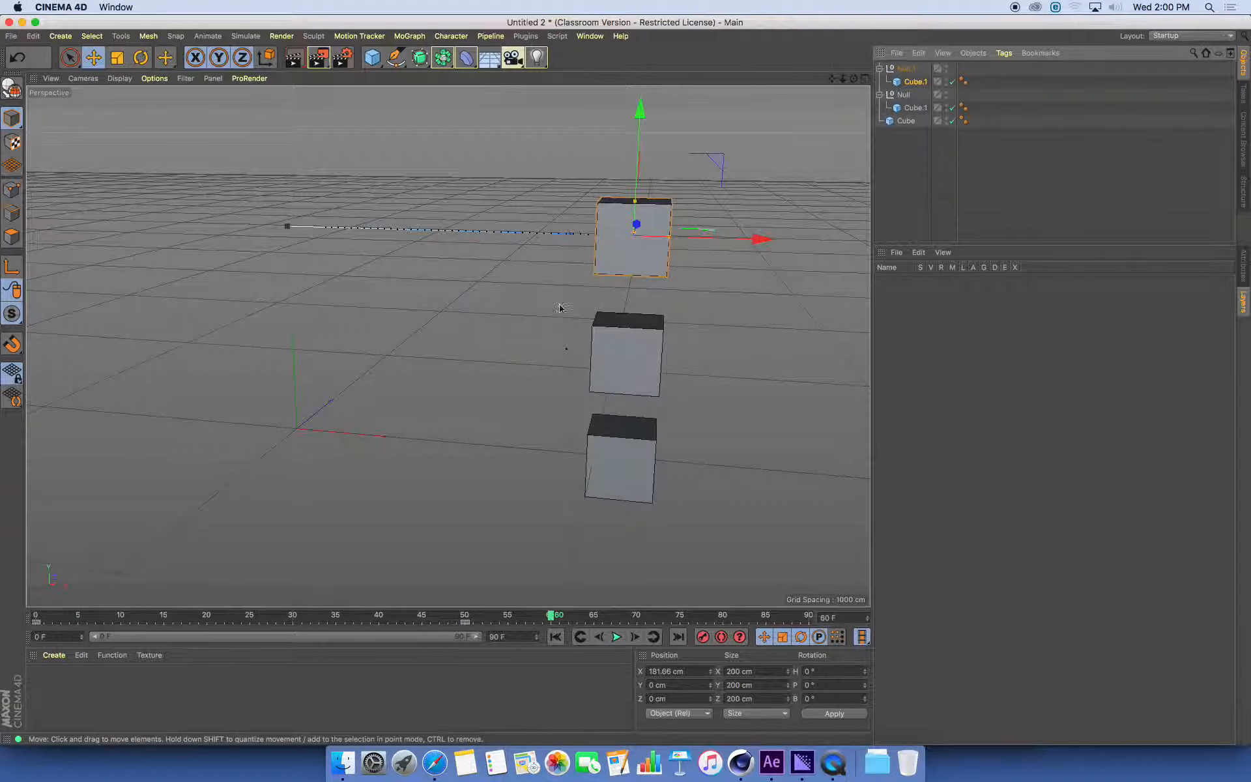
{"action": "left_click", "coordinate": [590, 37]}
{"action": "left_click", "coordinate": [648, 174]}
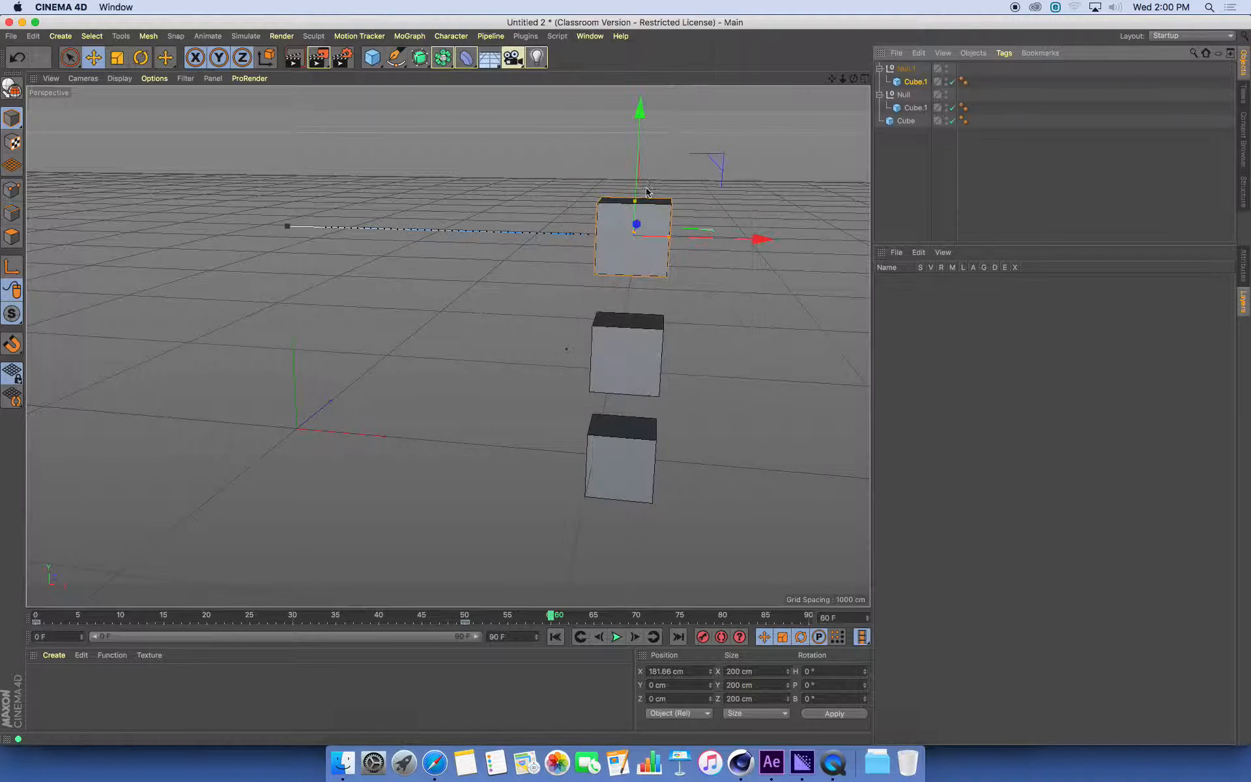
{"action": "left_click_drag", "start_coordinate": [710, 22], "coordinate": [724, 303]}
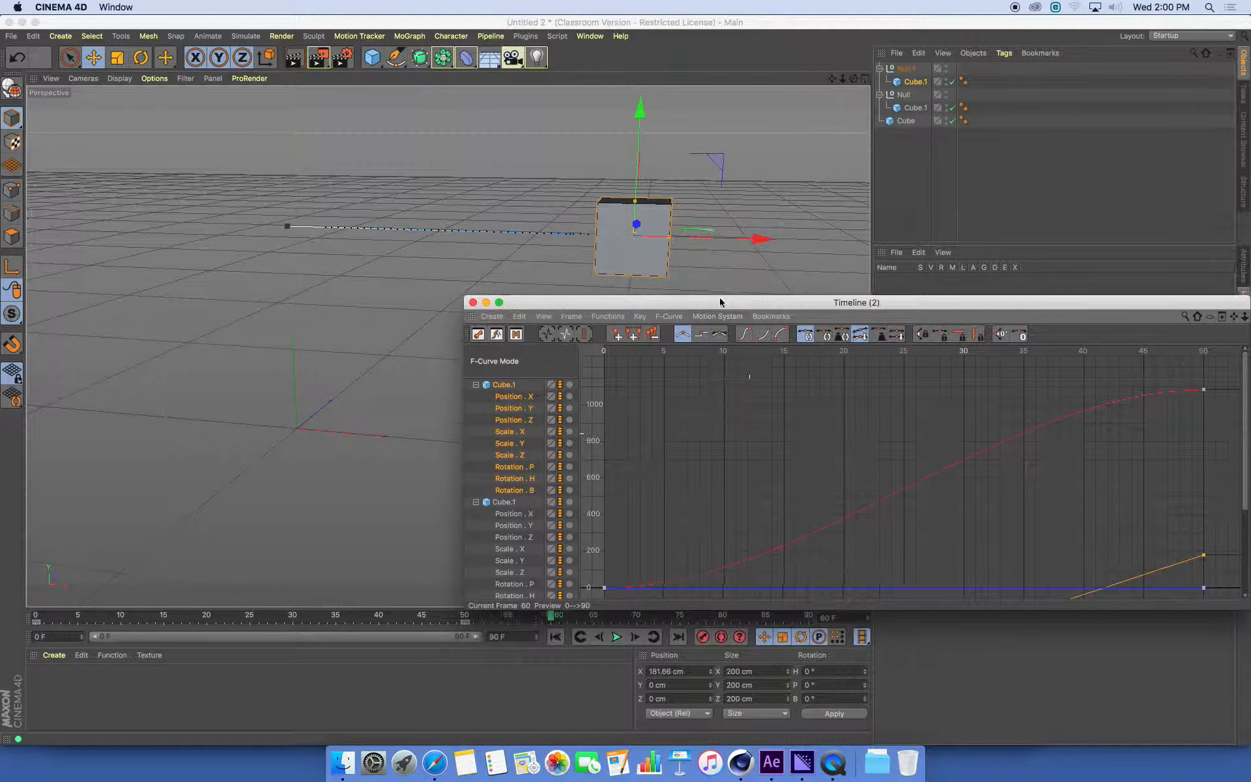
Rename the cube inside Null.1 as Cube.2
{"action": "left_click", "coordinate": [910, 73]}
{"action": "double_click", "coordinate": [920, 84]}
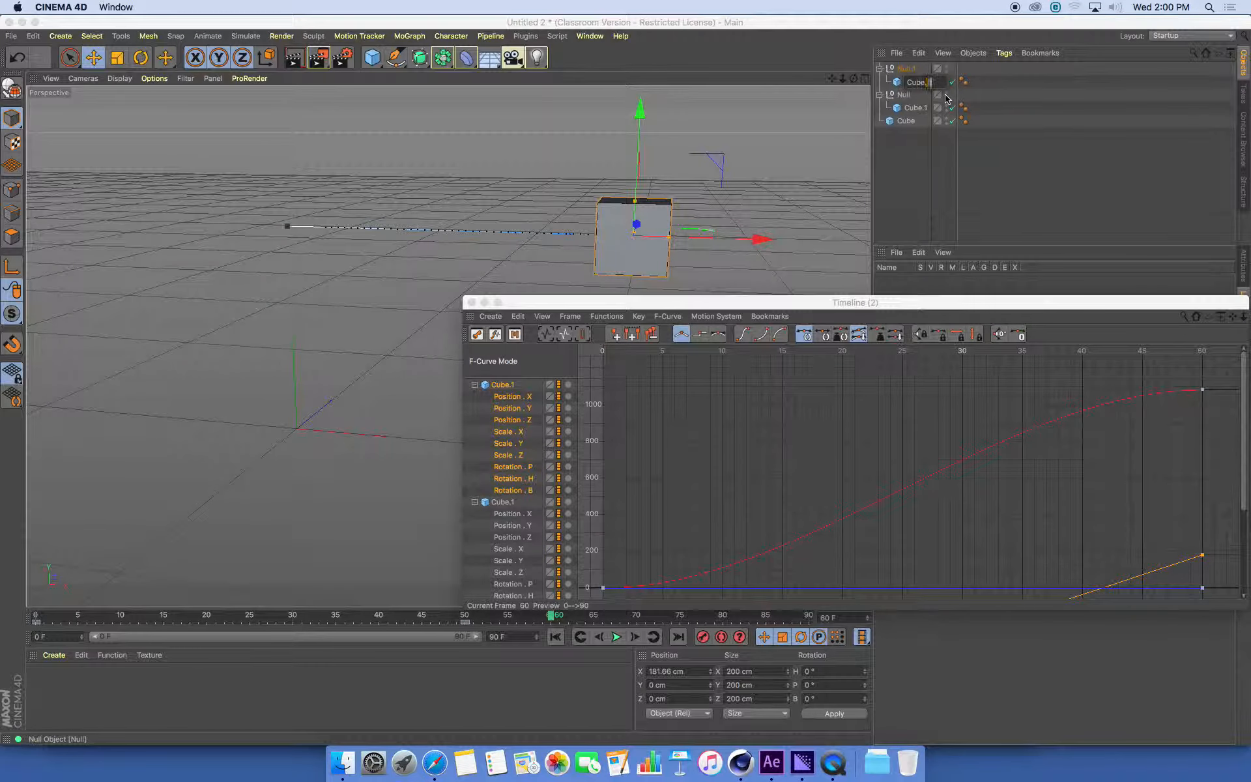
{"action": "type", "text": "2"}
{"action": "key", "text": "Return"}
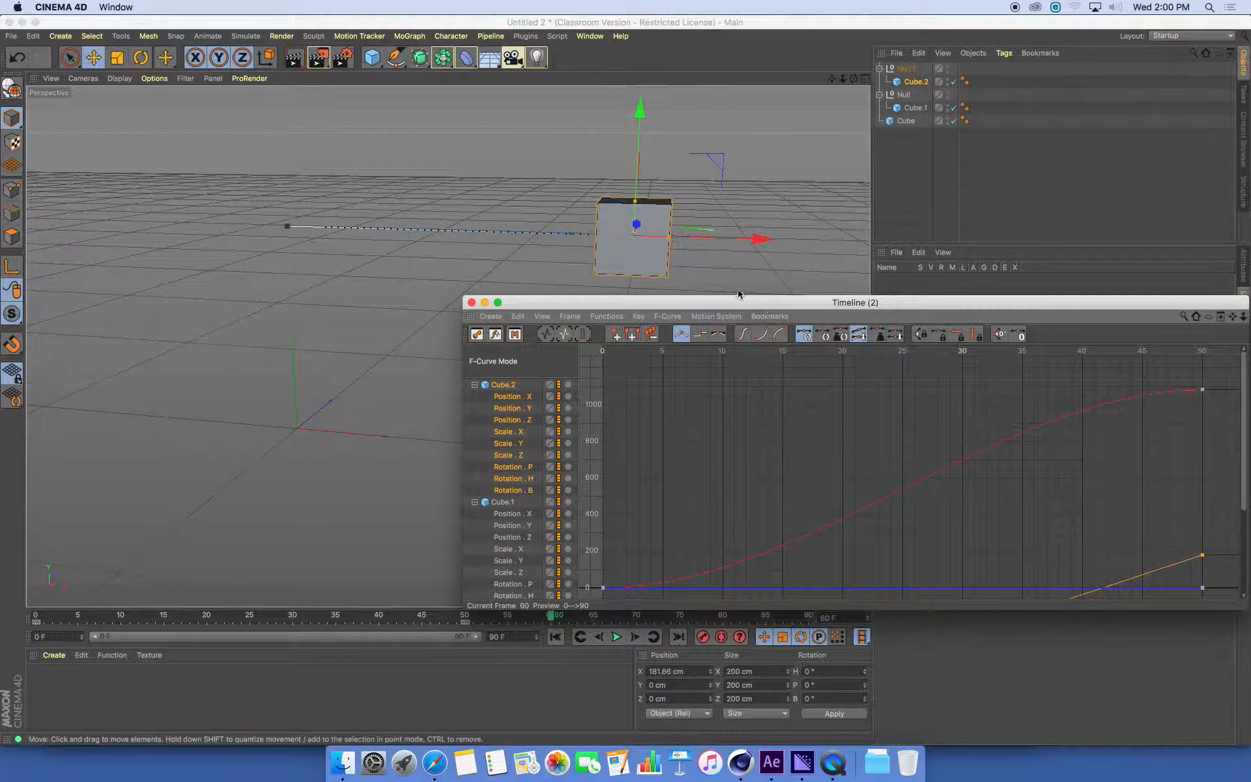
Isolate Cube.2's Position . X curve in the F-Curve timeline and frame it from frame 0 to 50
{"action": "left_click_drag", "start_coordinate": [741, 301], "coordinate": [743, 242]}
{"action": "left_click", "coordinate": [520, 347]}
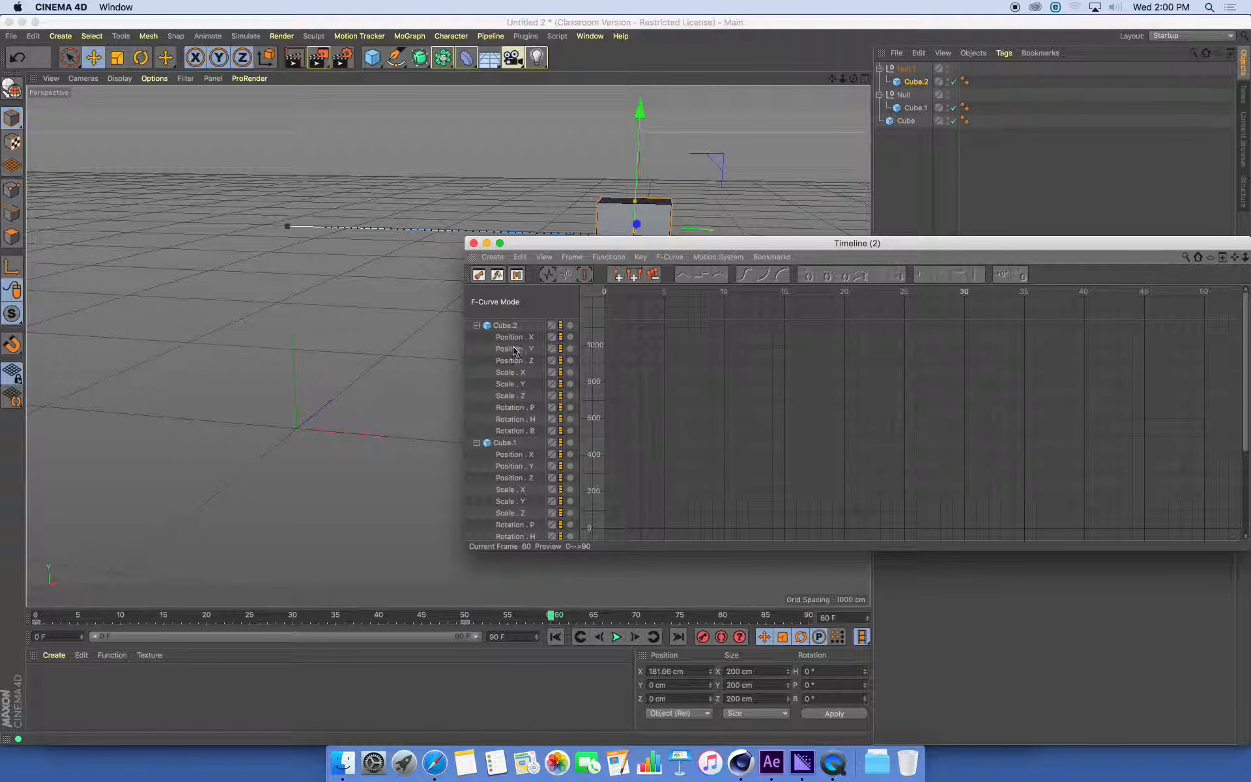
{"action": "left_click", "coordinate": [509, 343]}
{"action": "key", "text": "h"}
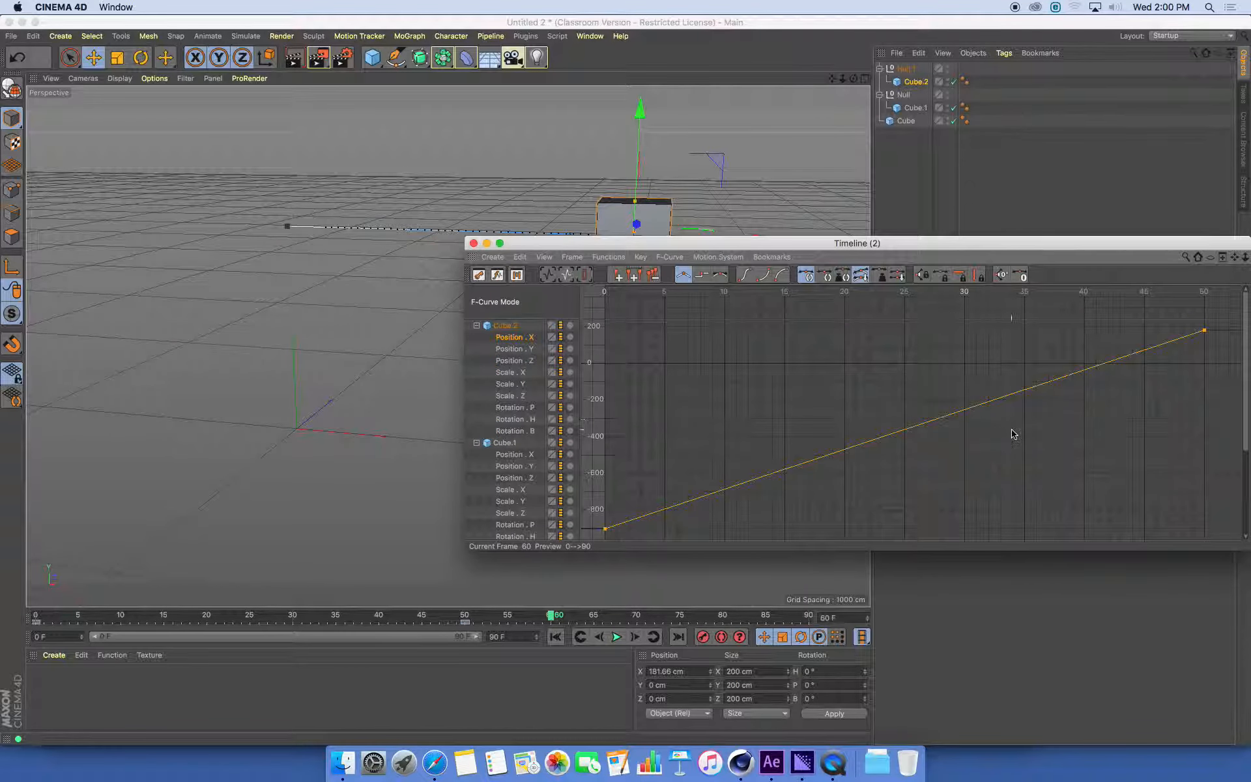
Play the animation from the first frame to compare all three cubes, and return to frame 0
{"action": "left_click_drag", "start_coordinate": [885, 249], "coordinate": [1245, 193]}
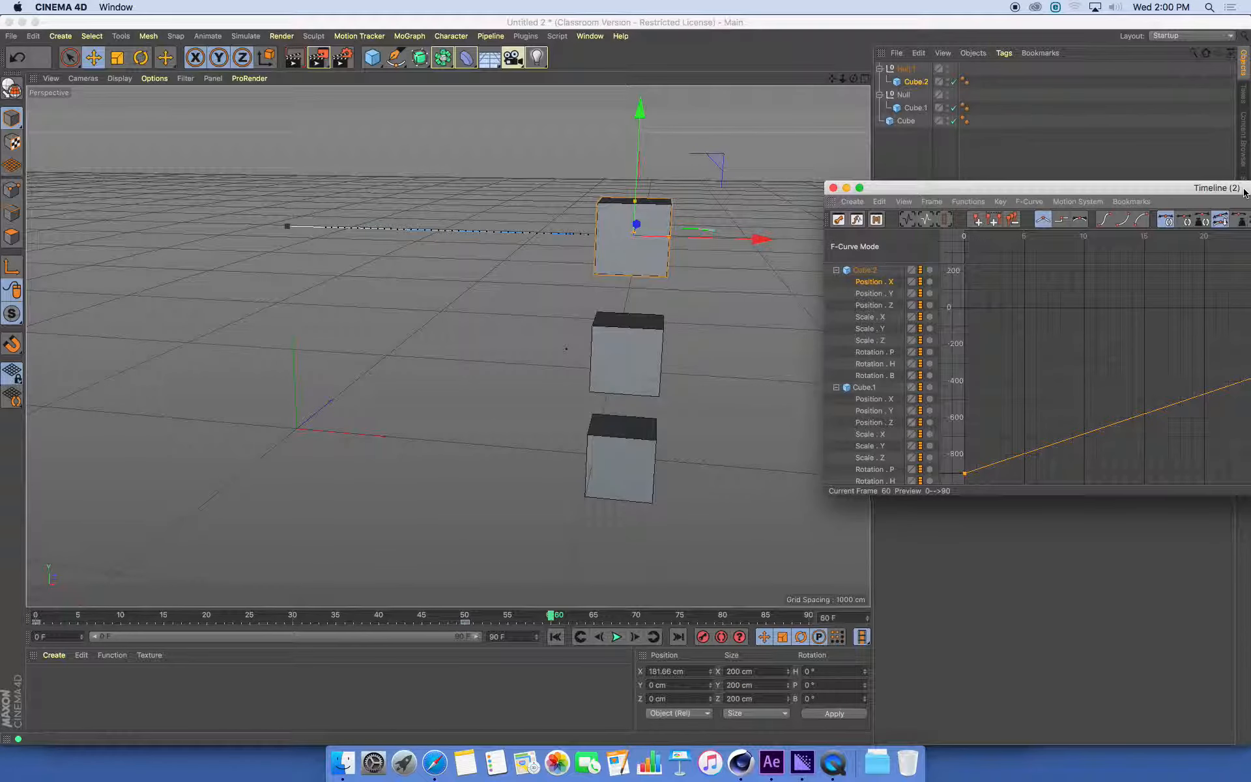
{"action": "left_click", "coordinate": [556, 637]}
{"action": "left_click", "coordinate": [616, 636]}
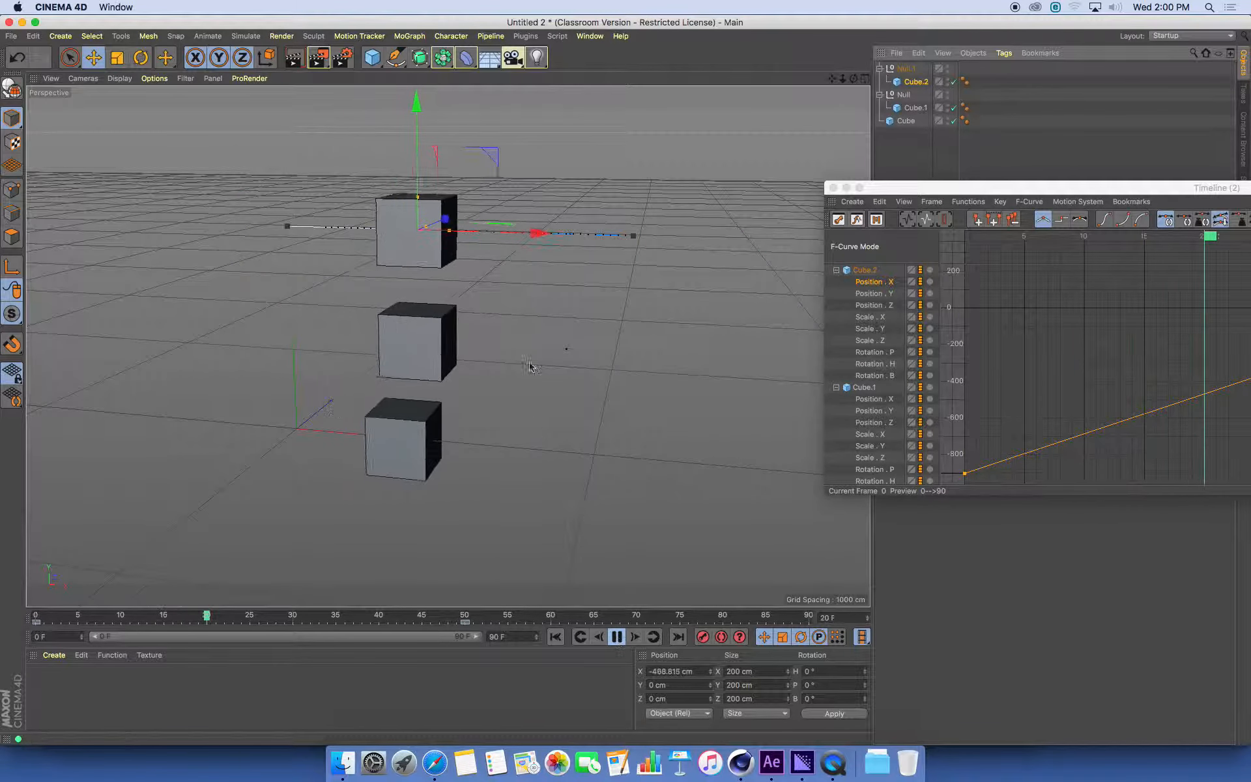
{"action": "left_click", "coordinate": [616, 637]}
{"action": "left_click", "coordinate": [556, 637]}
Set the frame 0 key of Cube.2's Position . X track to spline interpolation
{"action": "scroll", "coordinate": [639, 258], "scroll_direction": "down", "scroll_amount": 3}
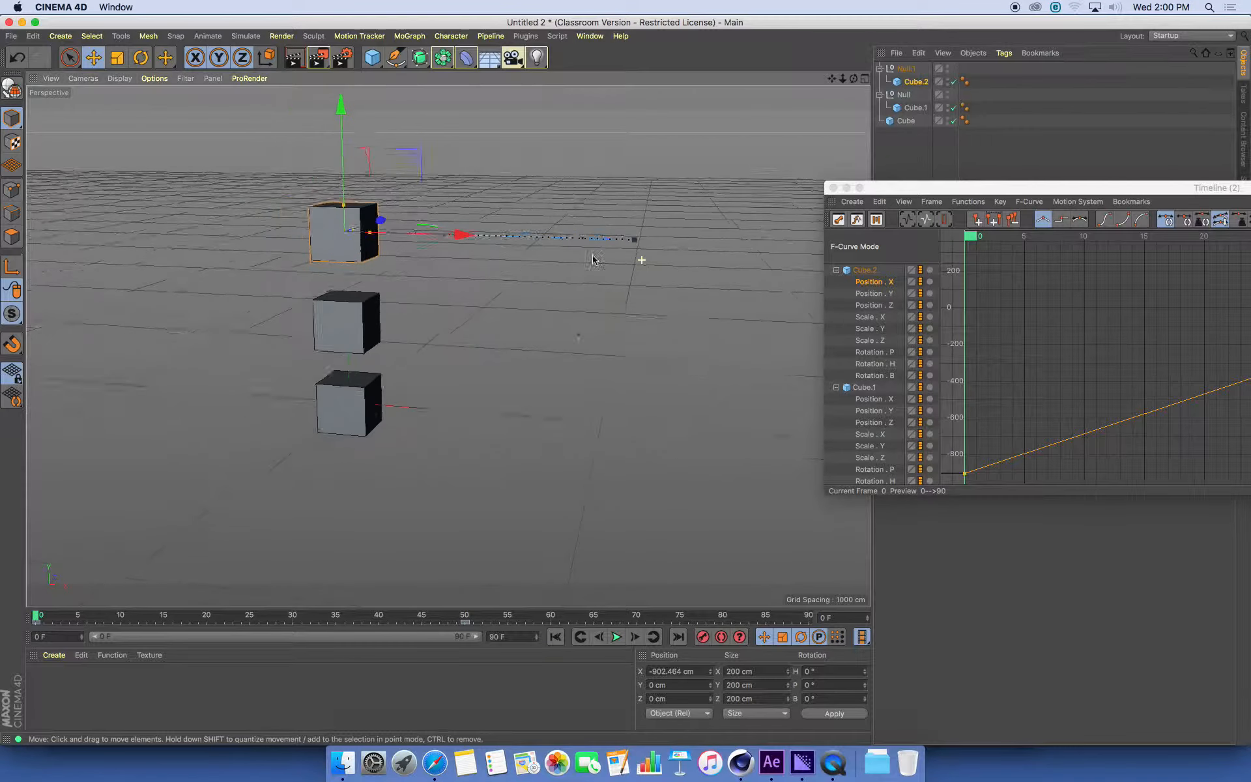
{"action": "middle_click_drag", "start_coordinate": [522, 258], "coordinate": [195, 285], "text": "alt"}
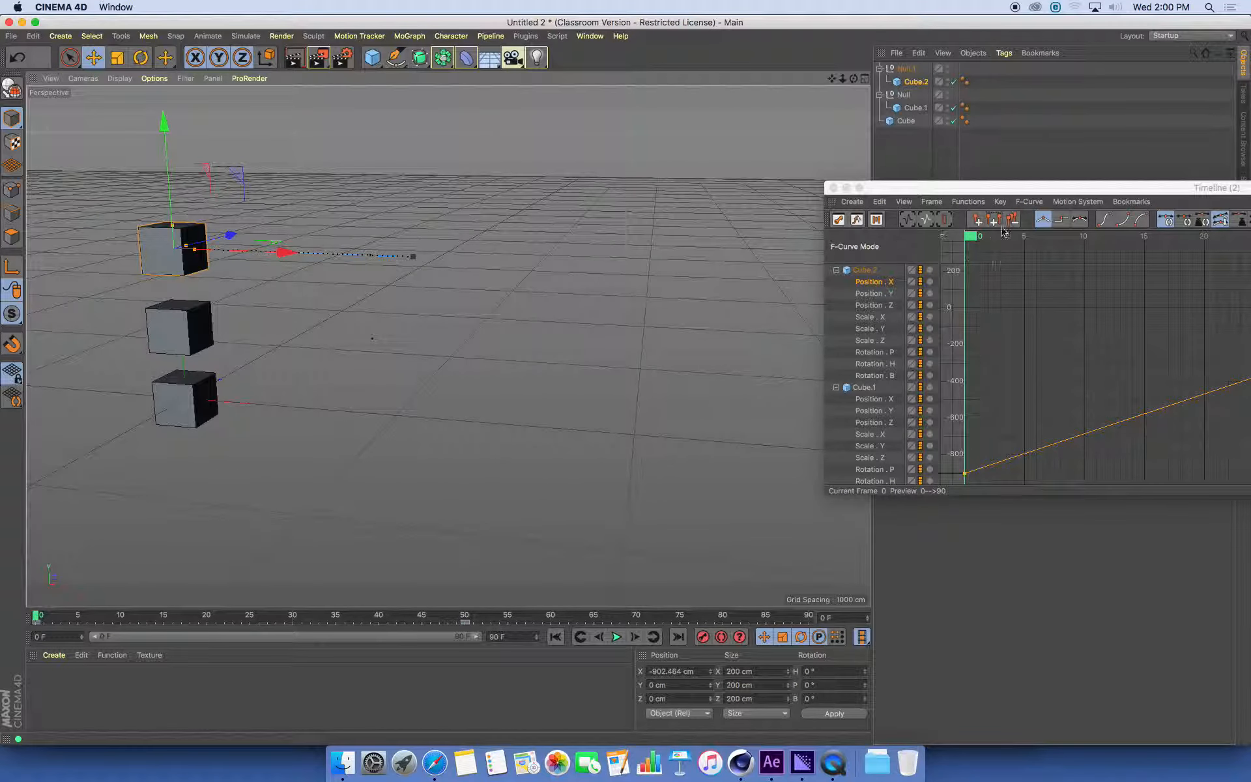
{"action": "left_click_drag", "start_coordinate": [989, 188], "coordinate": [617, 116]}
{"action": "left_click", "coordinate": [740, 254]}
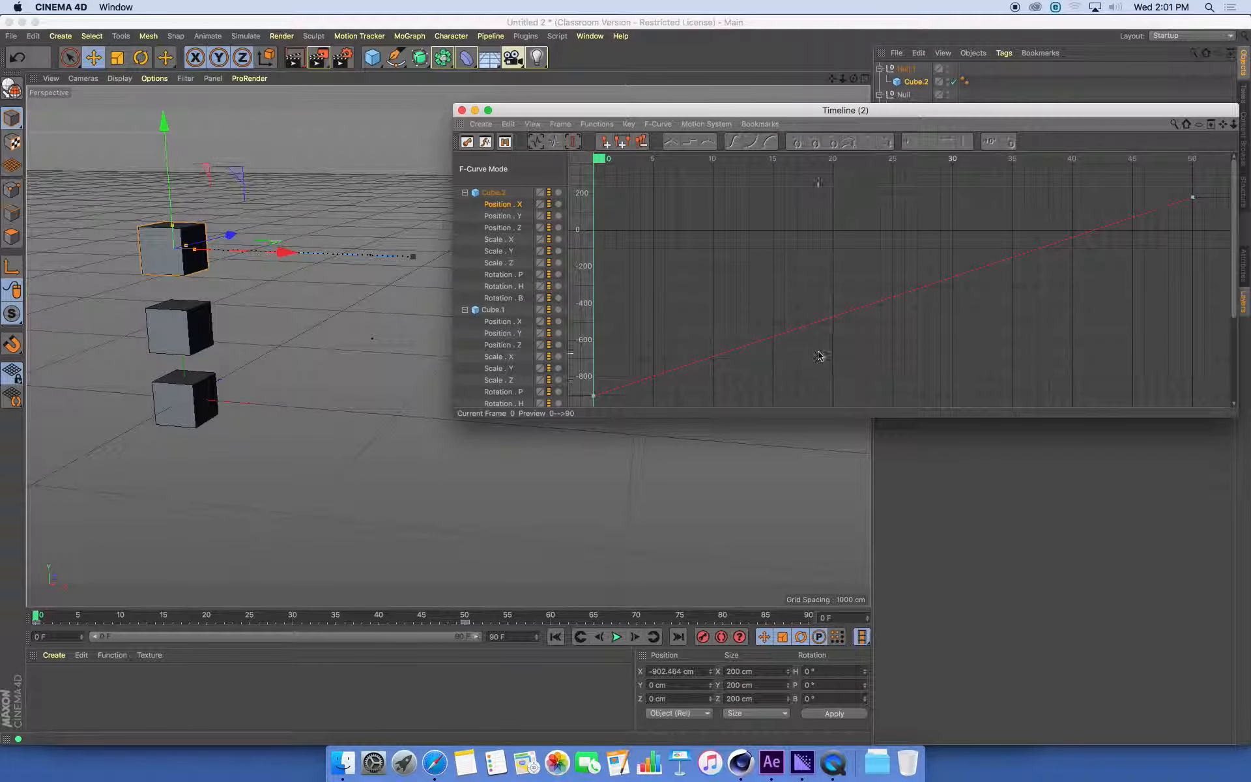
{"action": "left_click", "coordinate": [593, 396]}
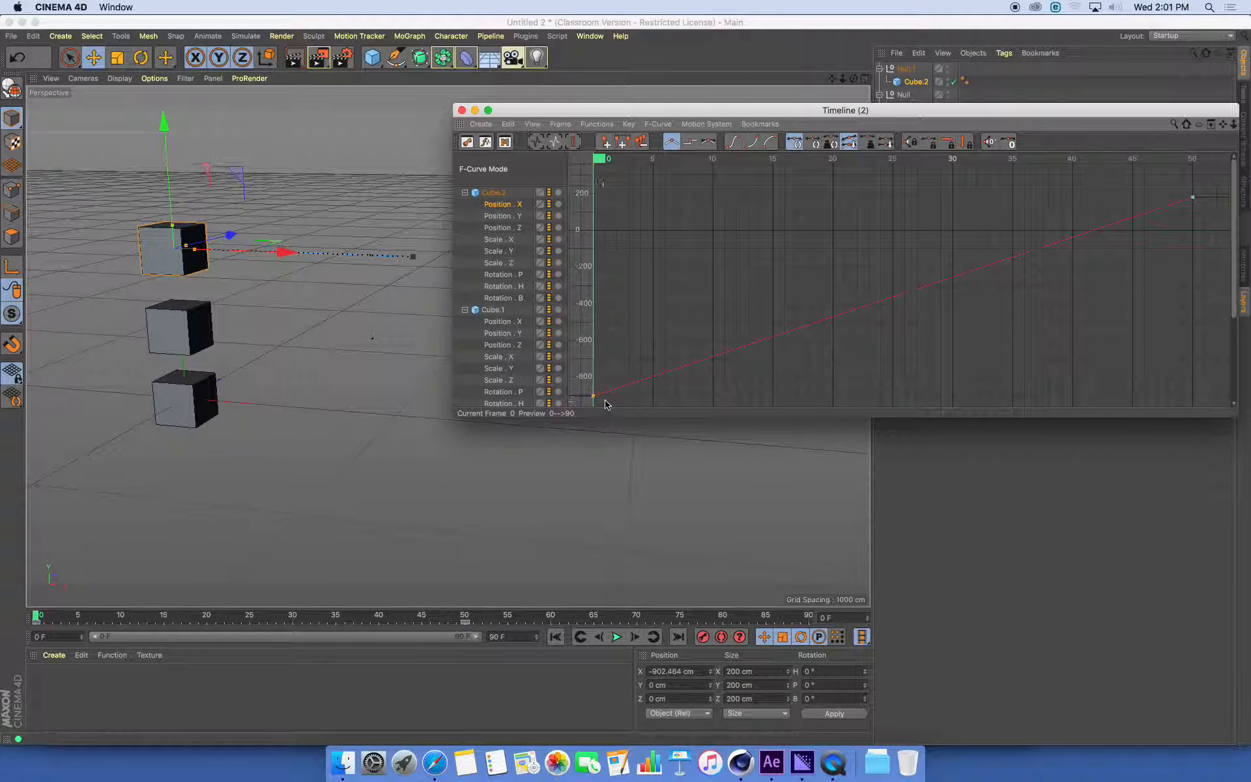
{"action": "left_click", "coordinate": [710, 144]}
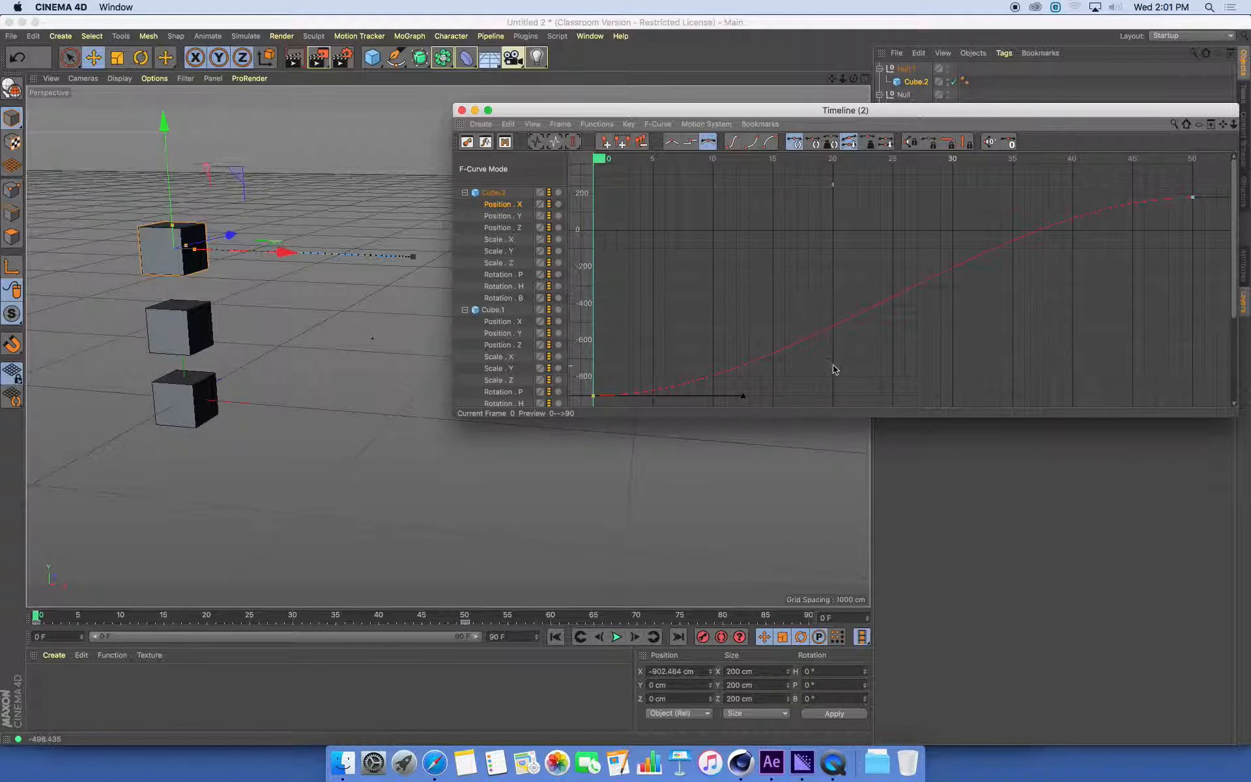
Raise the frame 0 key's tangent handle on Cube.2's Position . X curve to just above value 0 near frame 13
{"action": "left_click_drag", "start_coordinate": [745, 404], "coordinate": [747, 224]}
{"action": "left_click", "coordinate": [594, 407]}
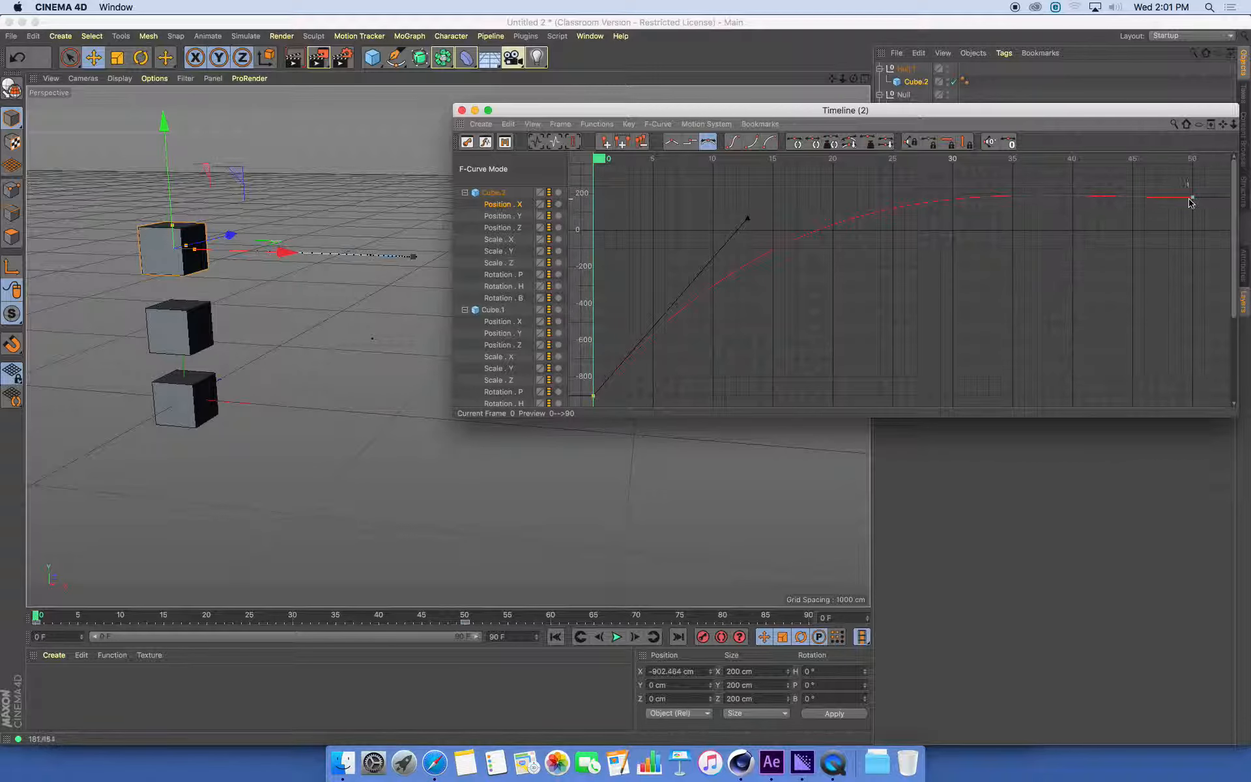
{"action": "left_click_drag", "start_coordinate": [829, 110], "coordinate": [868, 101]}
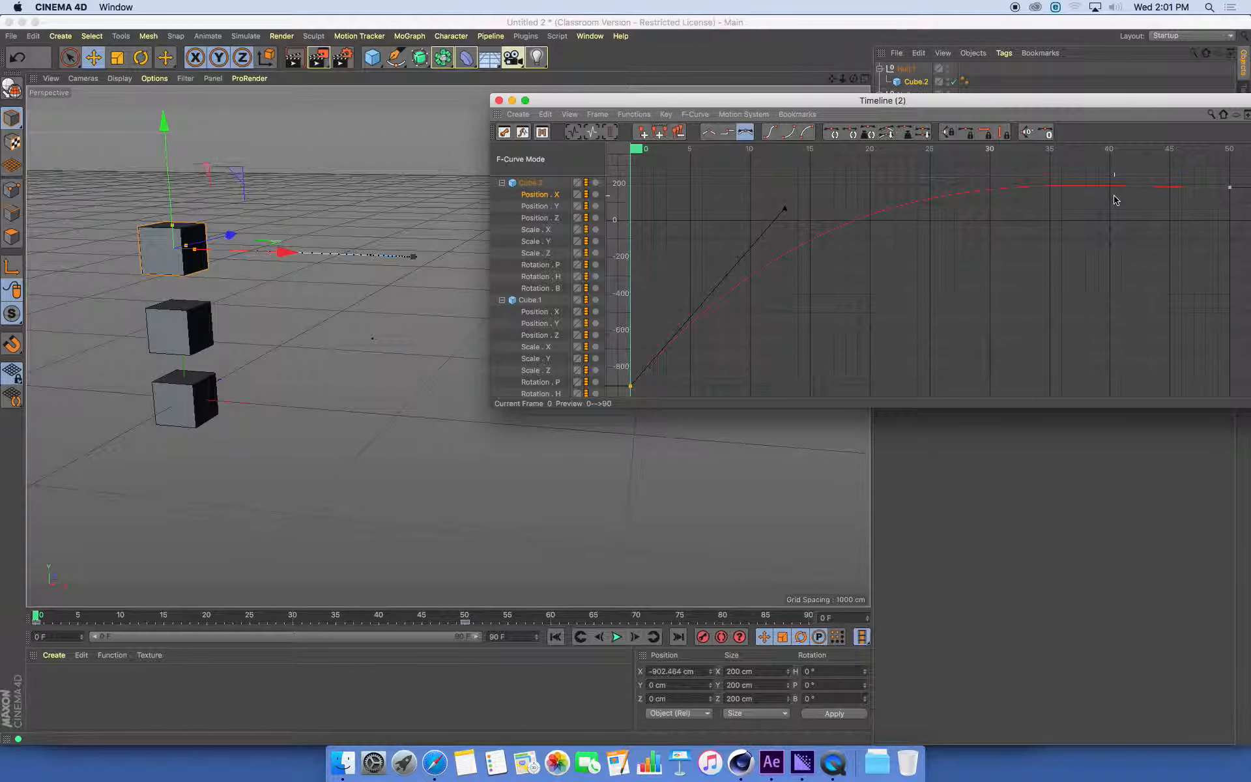
Play the animation to compare Cube.2's fast start and eased stop with the other two cubes
{"action": "left_click_drag", "start_coordinate": [722, 100], "coordinate": [982, 63]}
{"action": "left_click", "coordinate": [617, 637]}
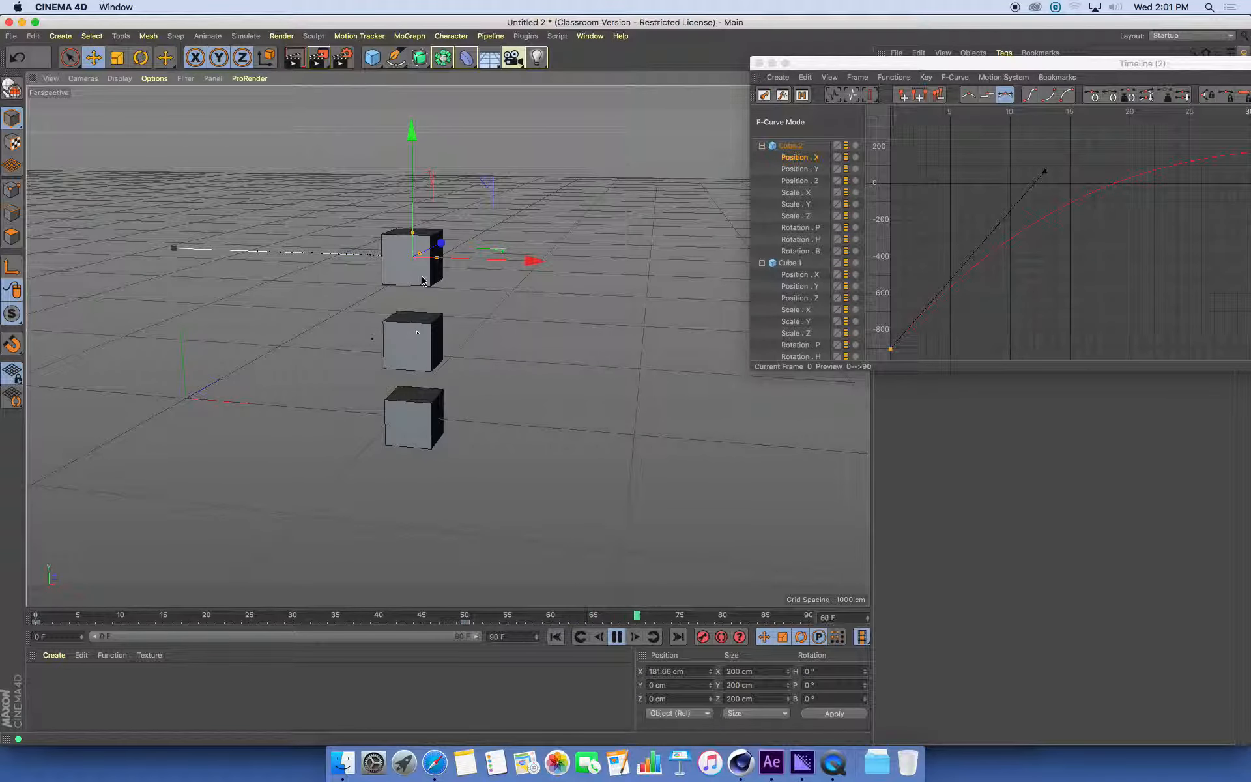
{"action": "left_click_drag", "start_coordinate": [1008, 62], "coordinate": [766, 69]}
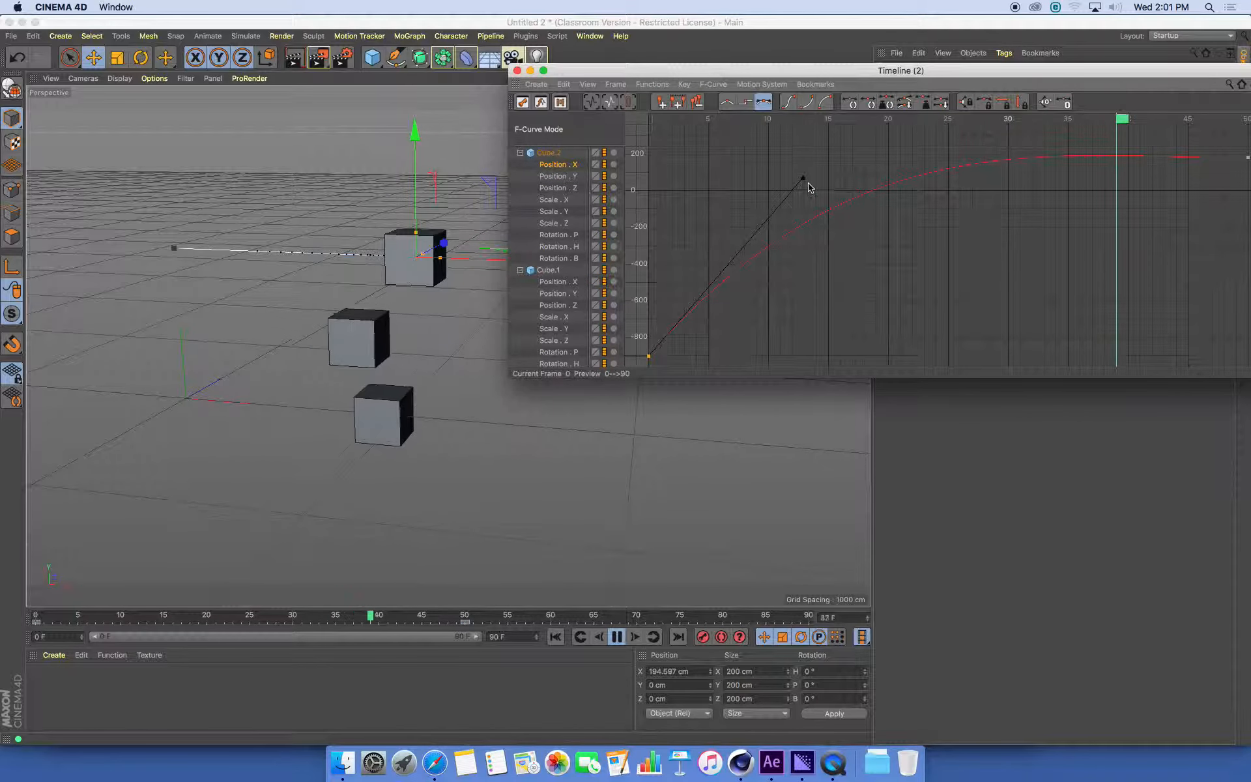
Lower Cube.2's Position . X tangent handle slightly to about value 0 near frame 13 and watch the looping playback
{"action": "left_click_drag", "start_coordinate": [808, 191], "coordinate": [811, 198]}
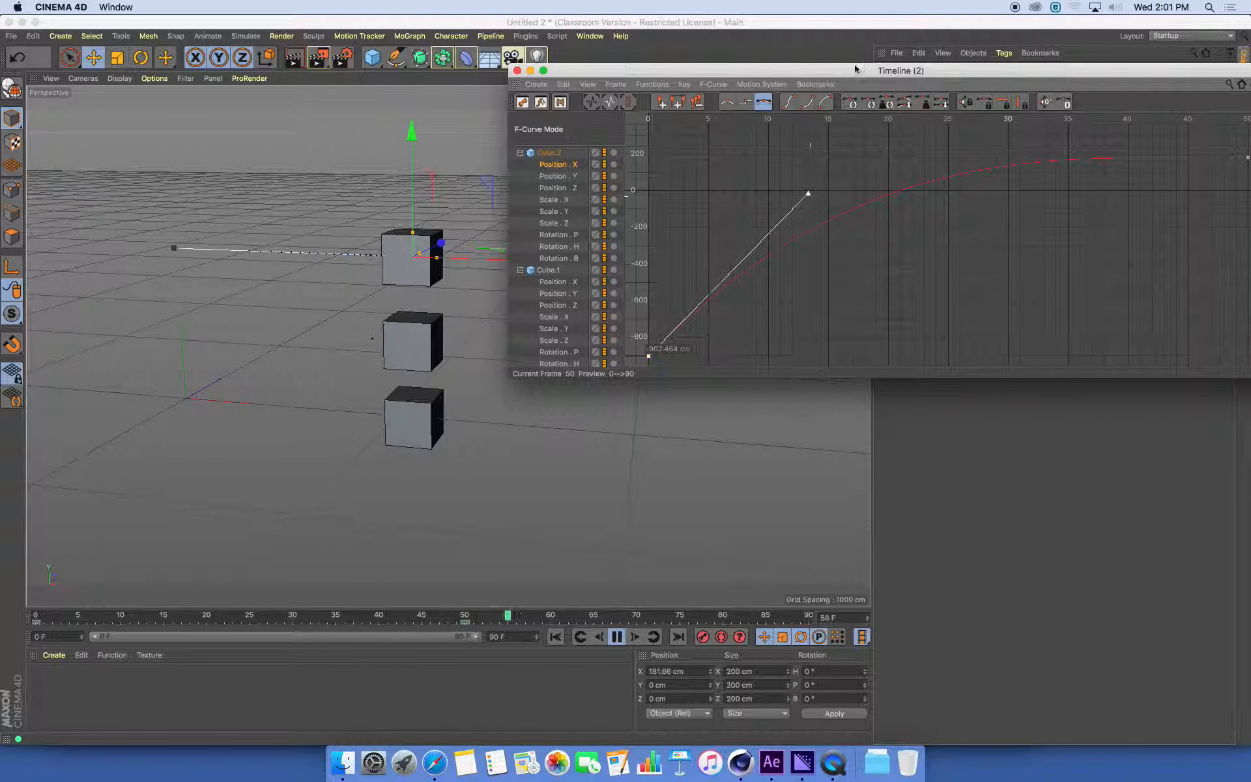
{"action": "left_click_drag", "start_coordinate": [857, 68], "coordinate": [1042, 54]}
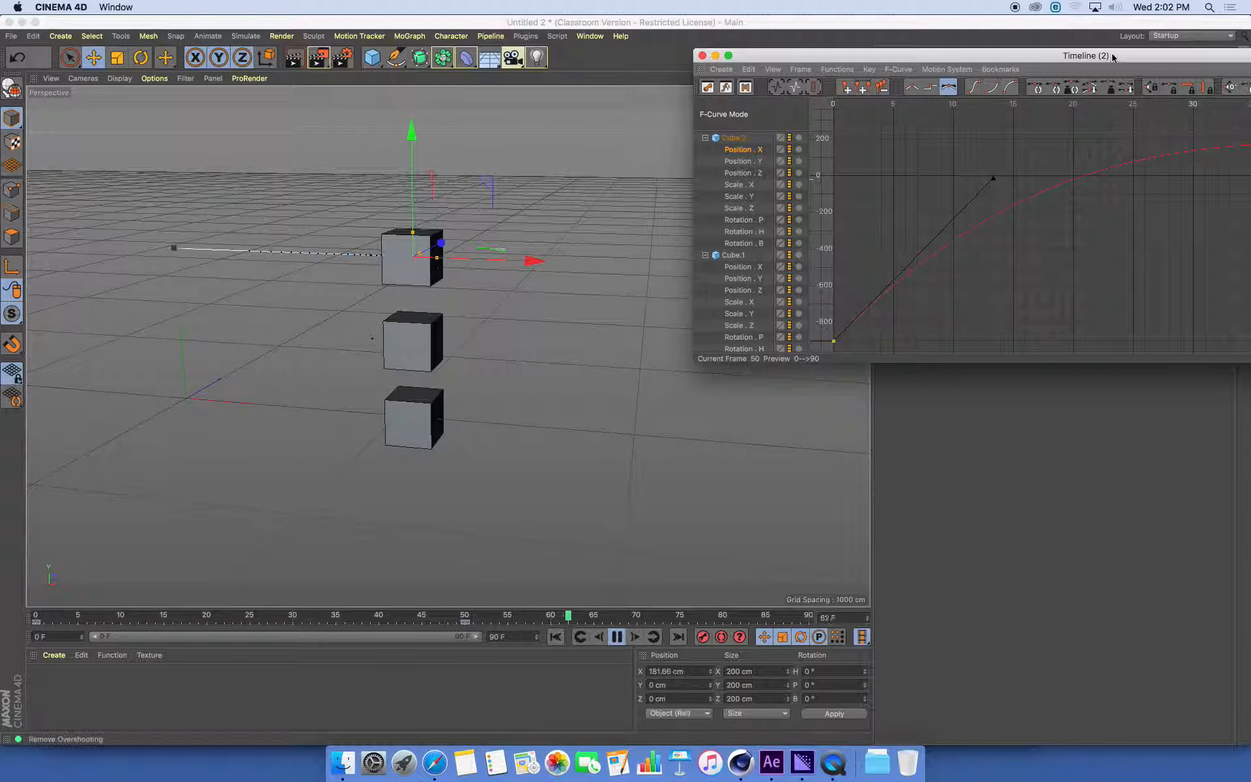
{"action": "left_click_drag", "start_coordinate": [1107, 54], "coordinate": [908, 39]}
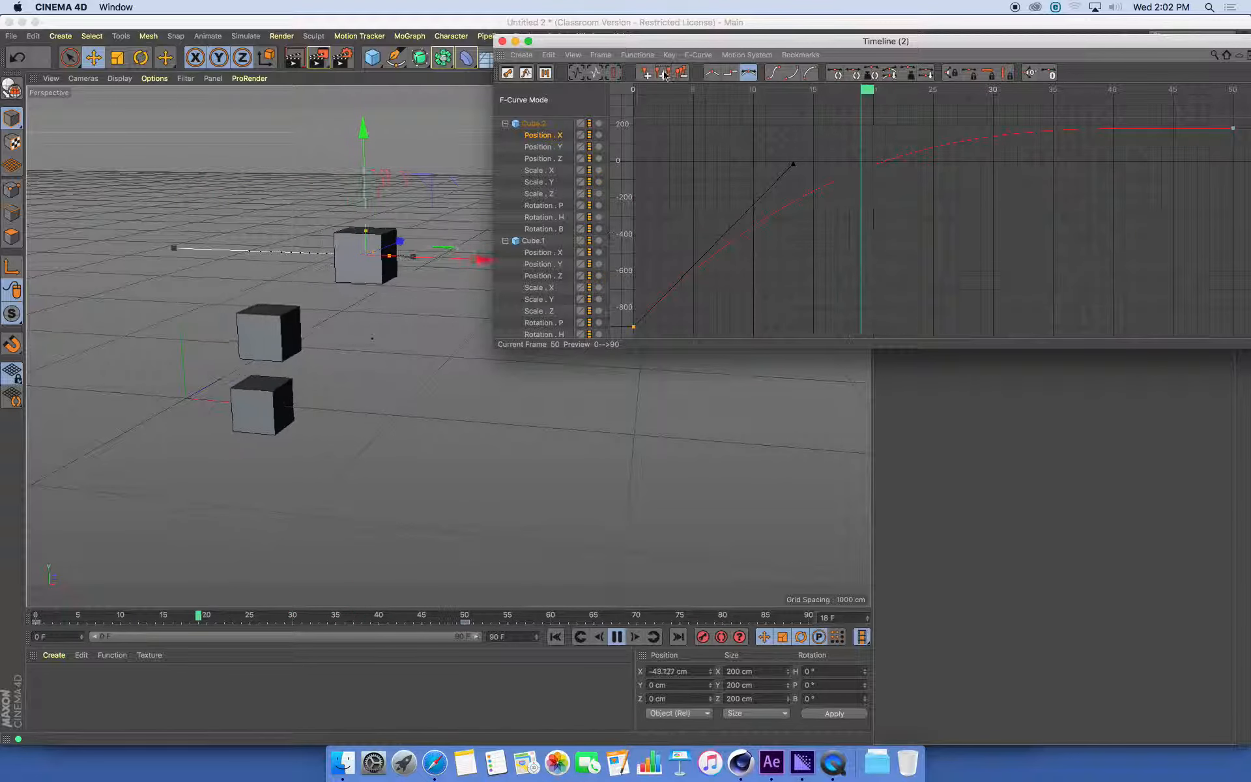
Locate the F-Curve timeline command and bring up the timeline while the animation plays
{"action": "left_click_drag", "start_coordinate": [652, 41], "coordinate": [652, 141]}
{"action": "left_click", "coordinate": [525, 36]}
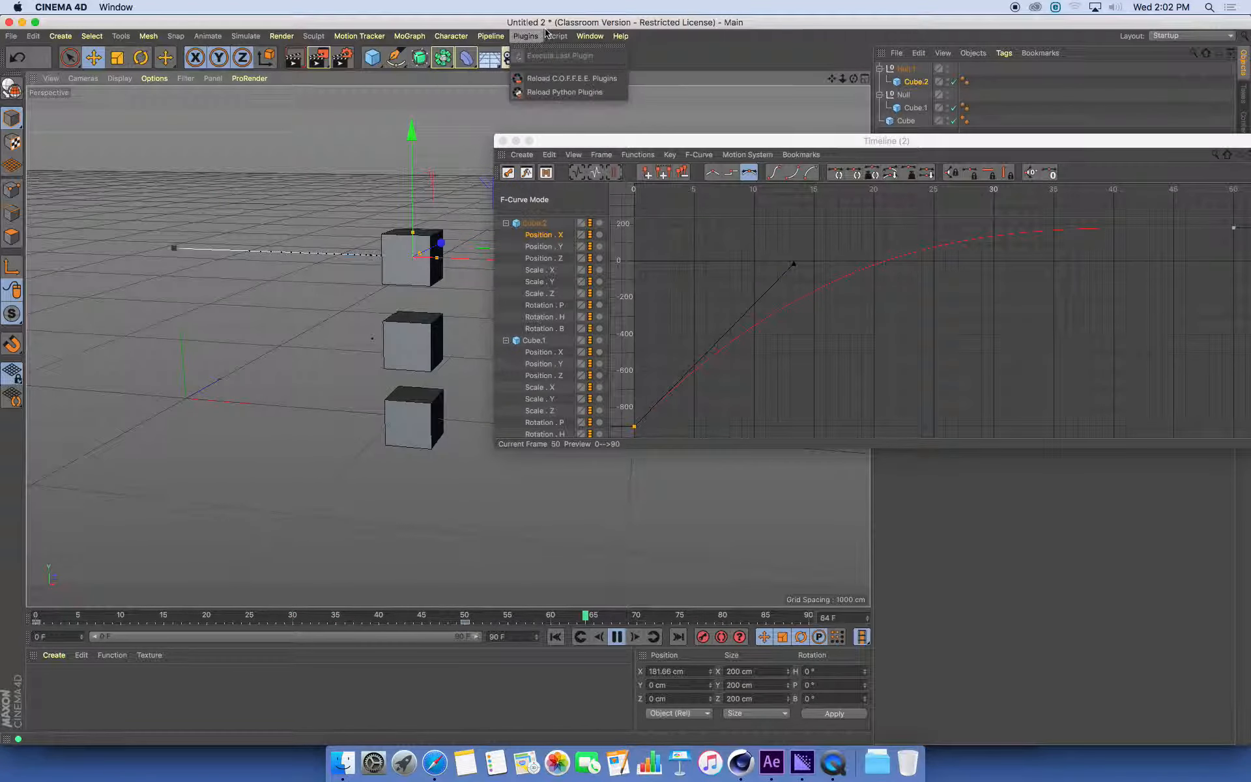
{"action": "mouse_move", "coordinate": [589, 36]}
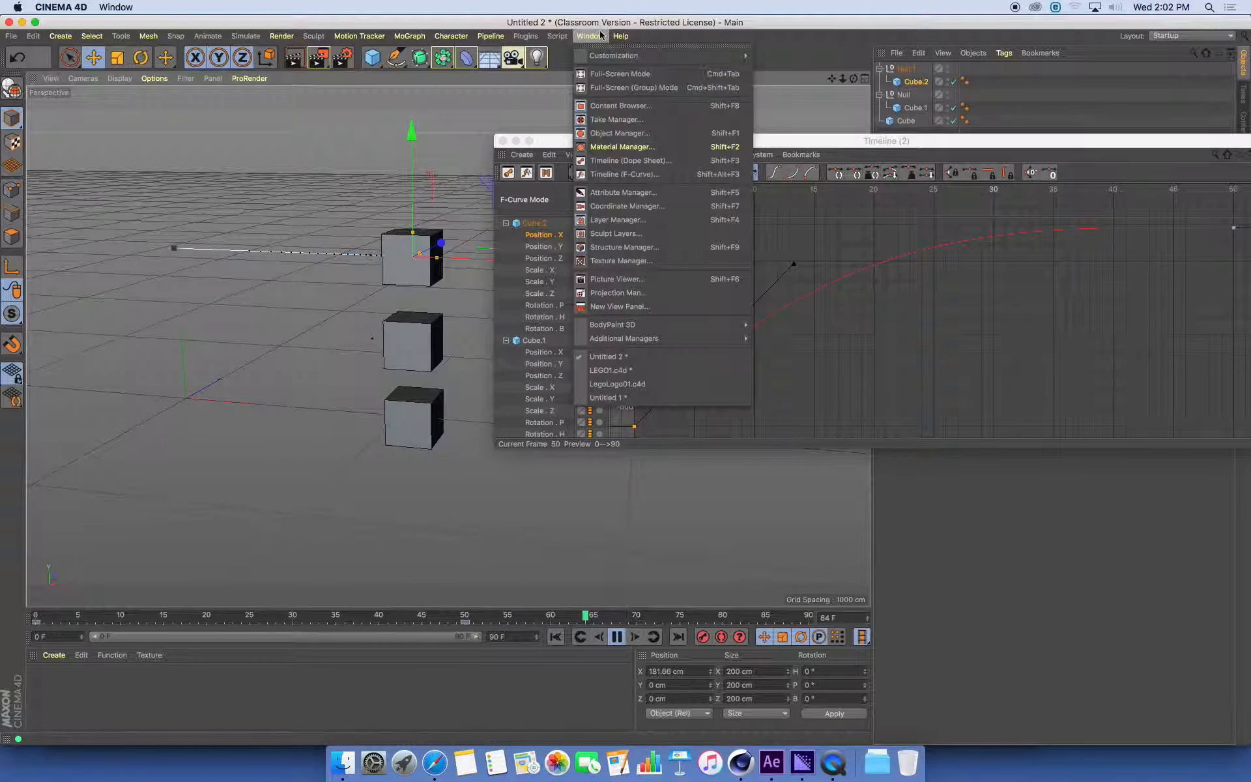
{"action": "left_click", "coordinate": [635, 179]}
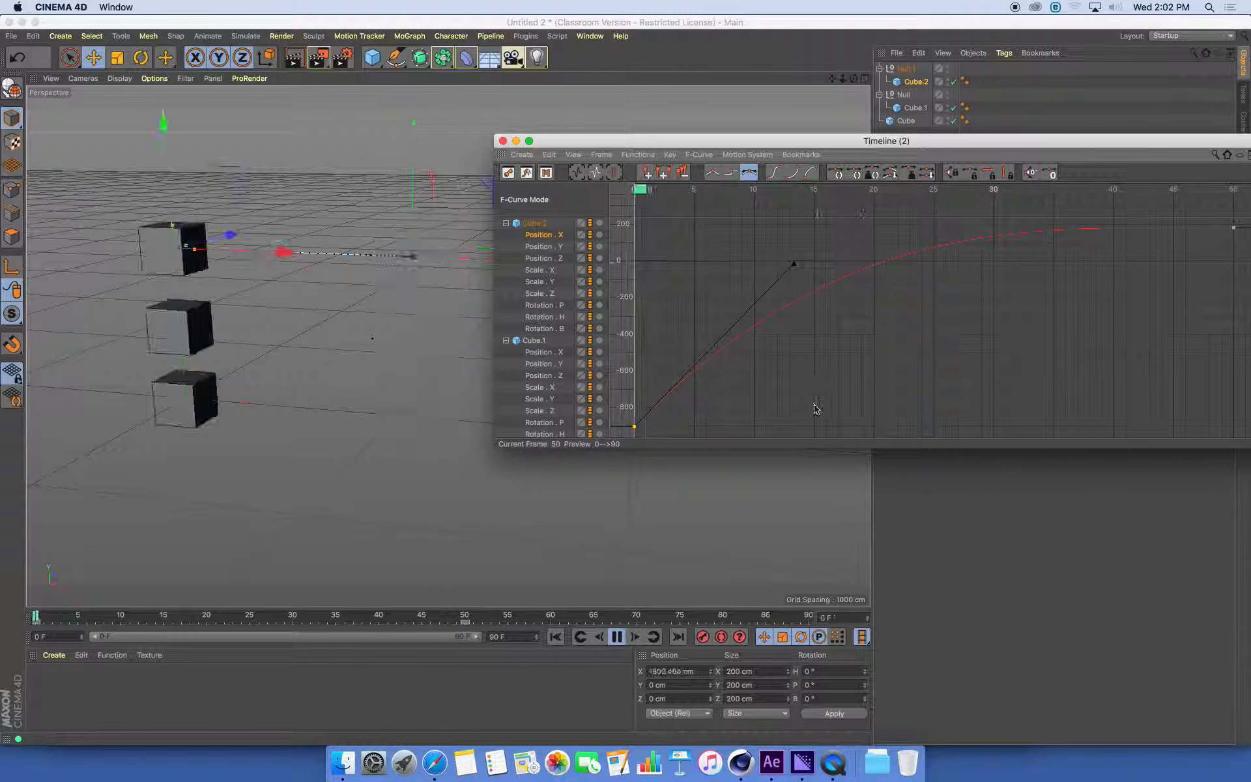
{"action": "right_click", "coordinate": [837, 769]}
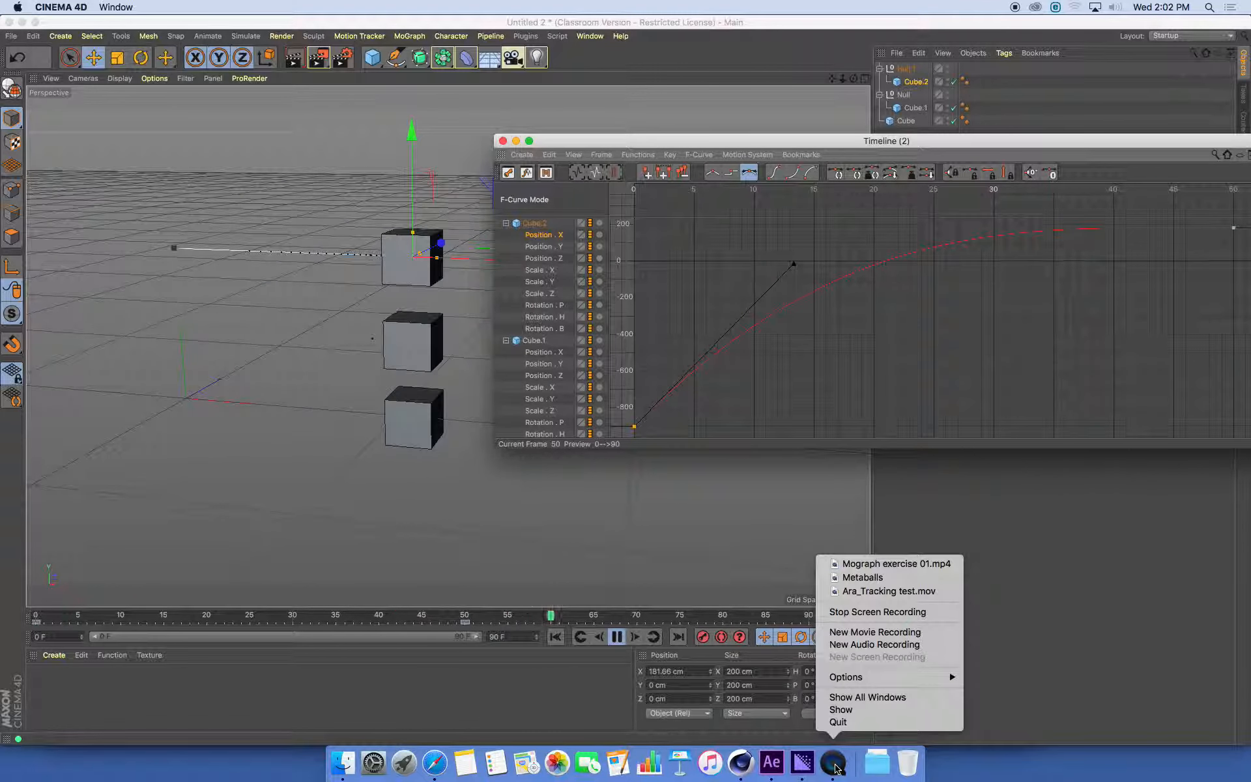